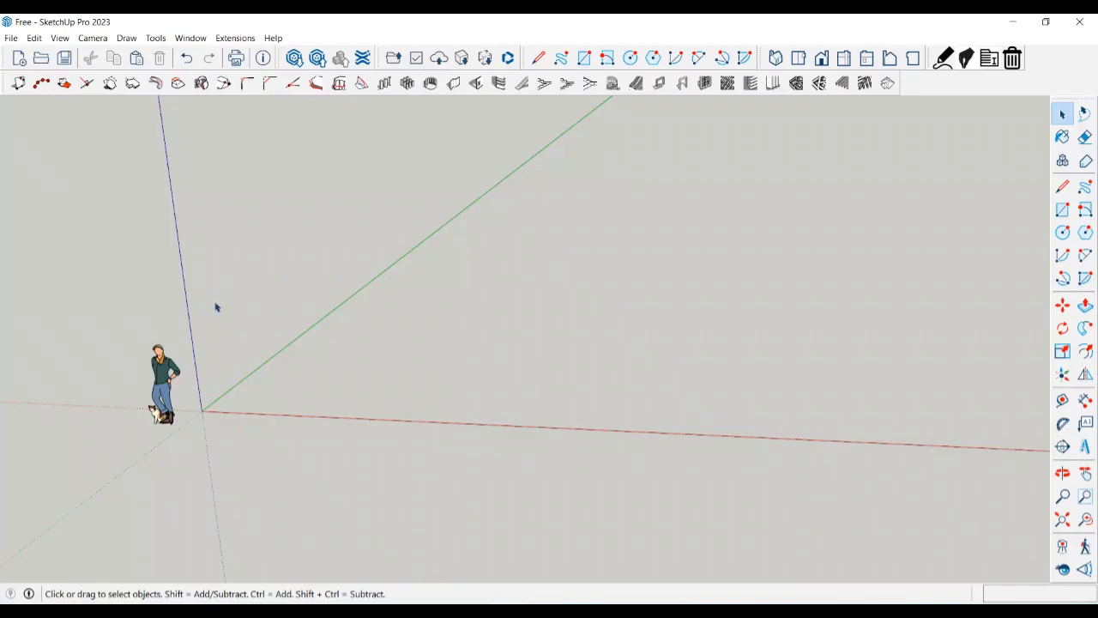
Place a guide about 1765 mm from the green axis and another about 3351 mm from the red axis, each parallel to its axis
middle_drag(213, 309, 284, 400)
key(t)
click(246, 360)
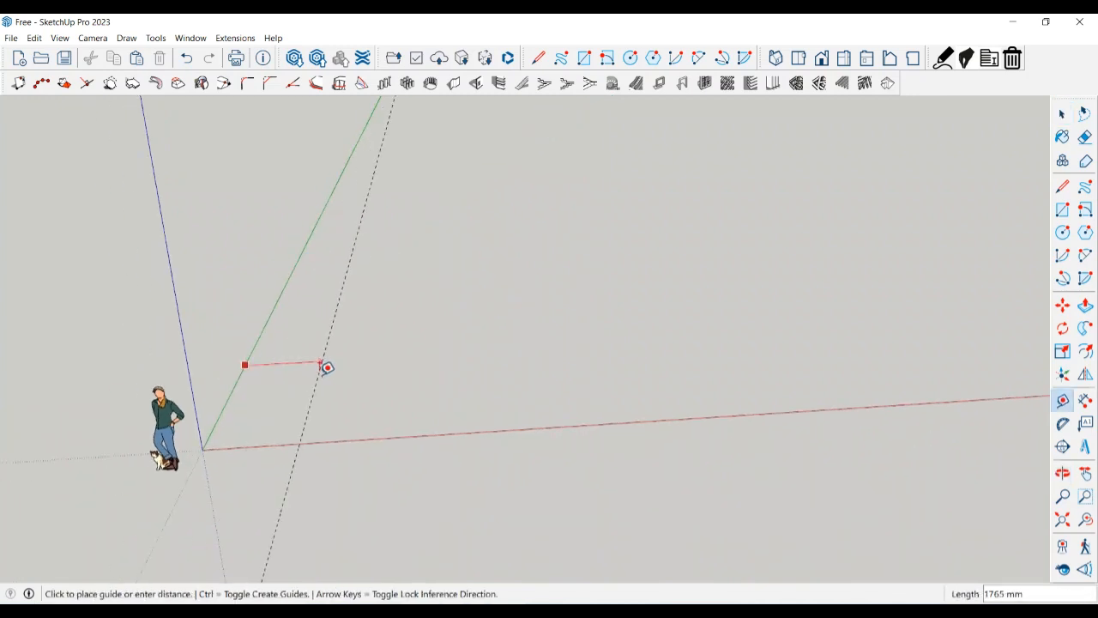
click(324, 368)
click(372, 437)
click(392, 366)
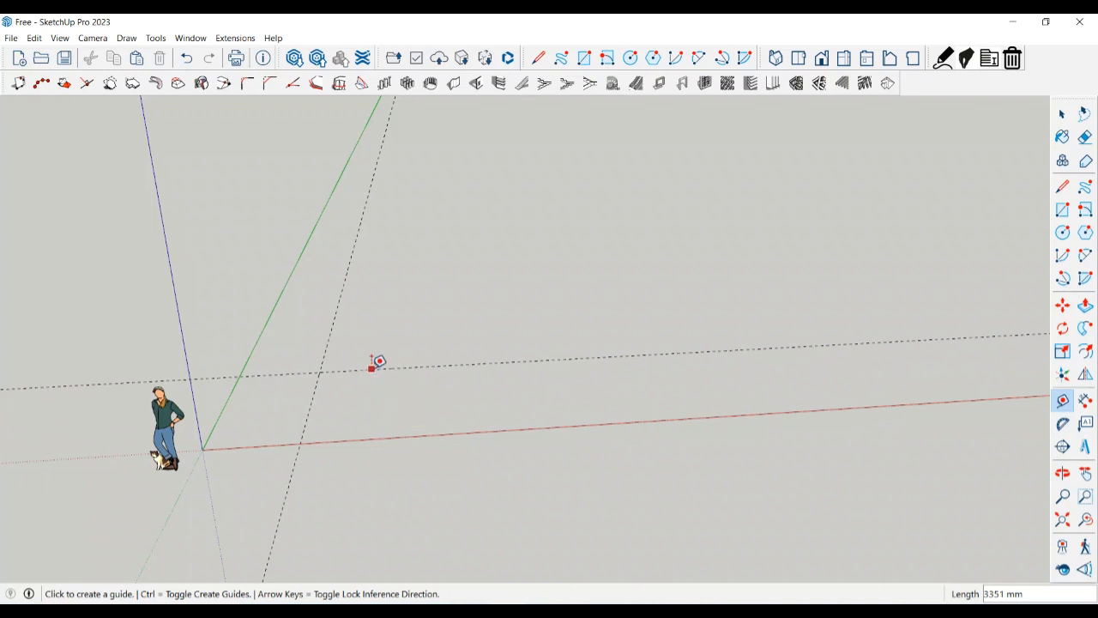
Place a second guide parallel to the red axis, 500 mm beyond the existing red-direction guide
click(371, 369)
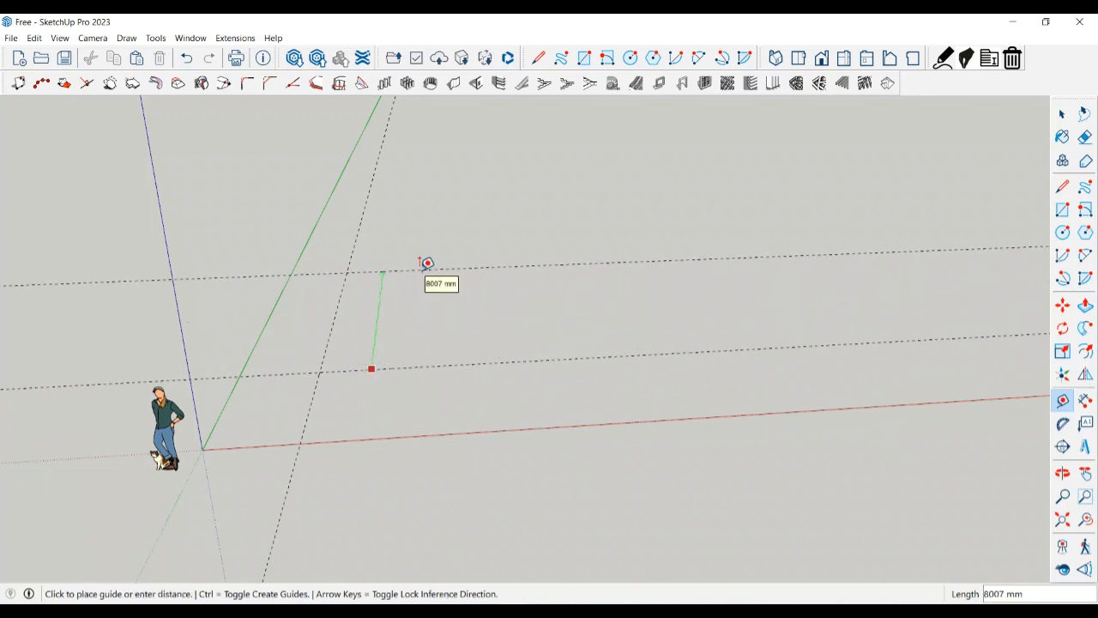
text(5)
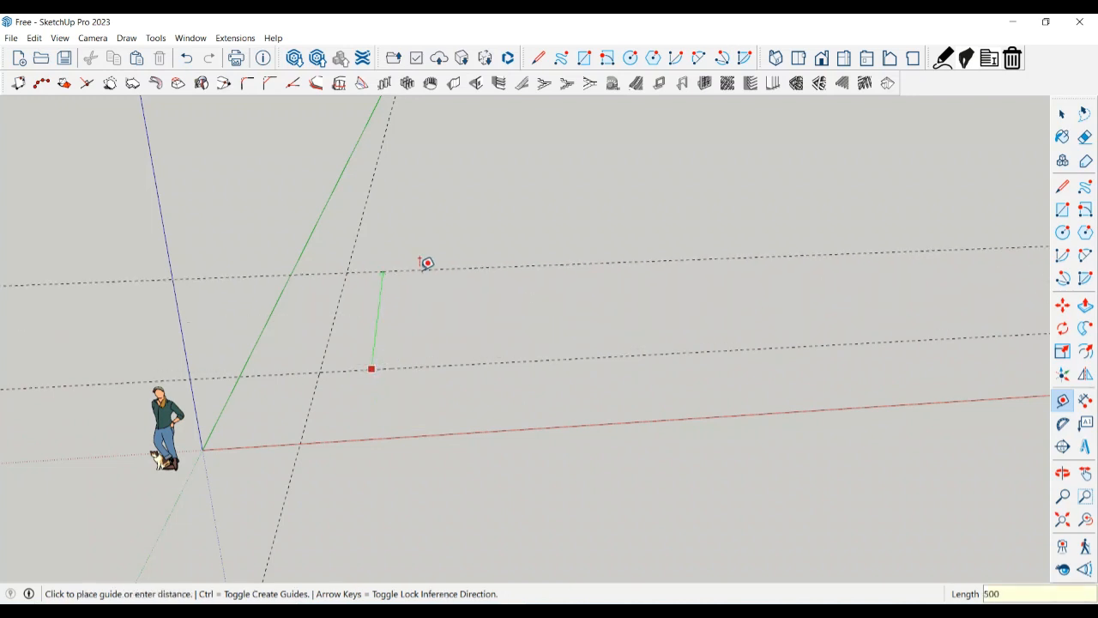
text(00)
key(Return)
Place a second guide parallel to the green axis, 500 mm from the existing green-direction guide
scroll(334, 351, up, 5)
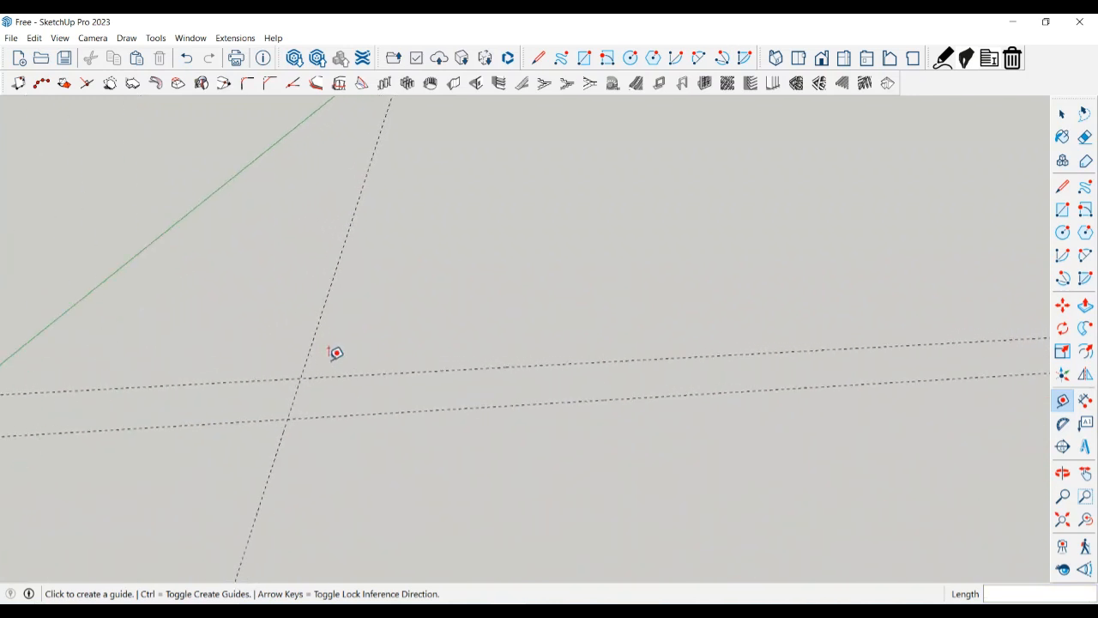
mouse_move(334, 352)
middle_down()
mouse_move(238, 412)
mouse_move(386, 397)
mouse_move(322, 352)
middle_up()
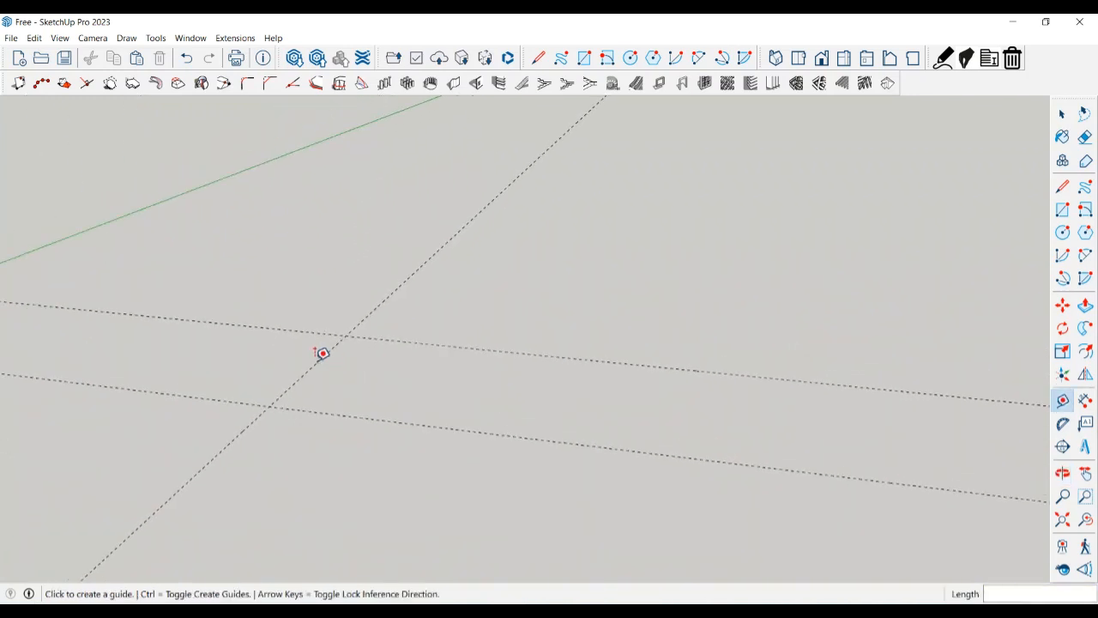
click(316, 362)
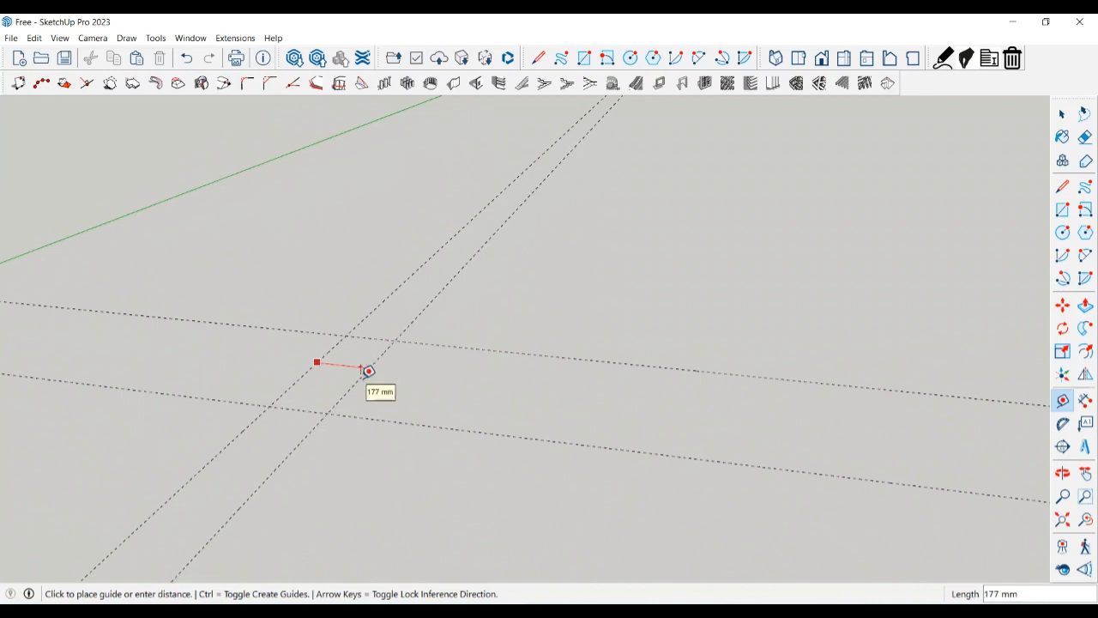
text(5)
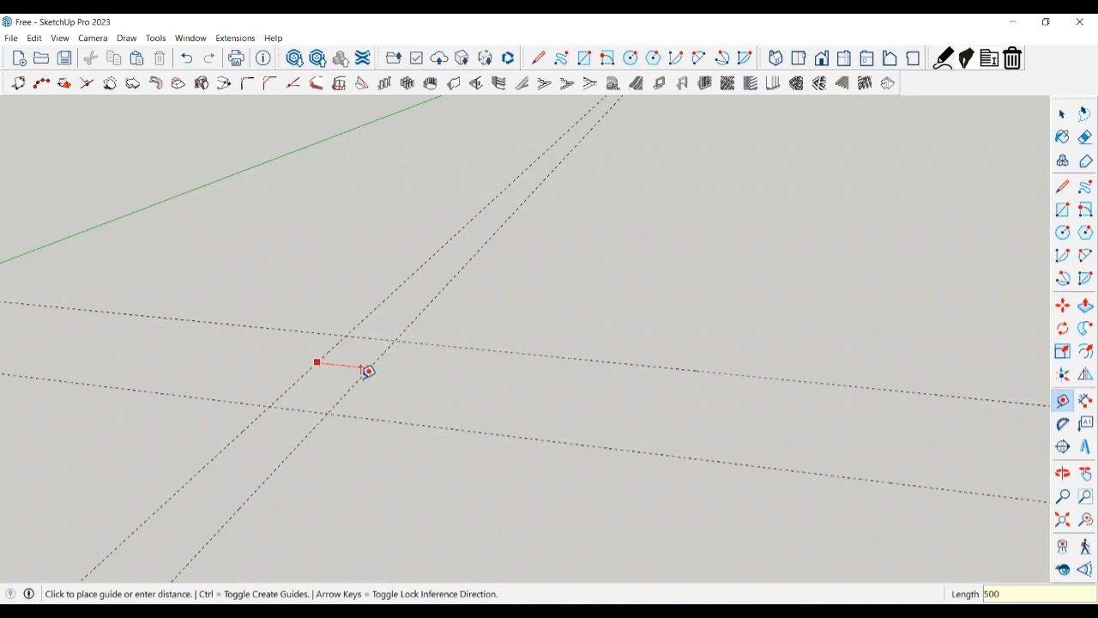
text(00)
key(Return)
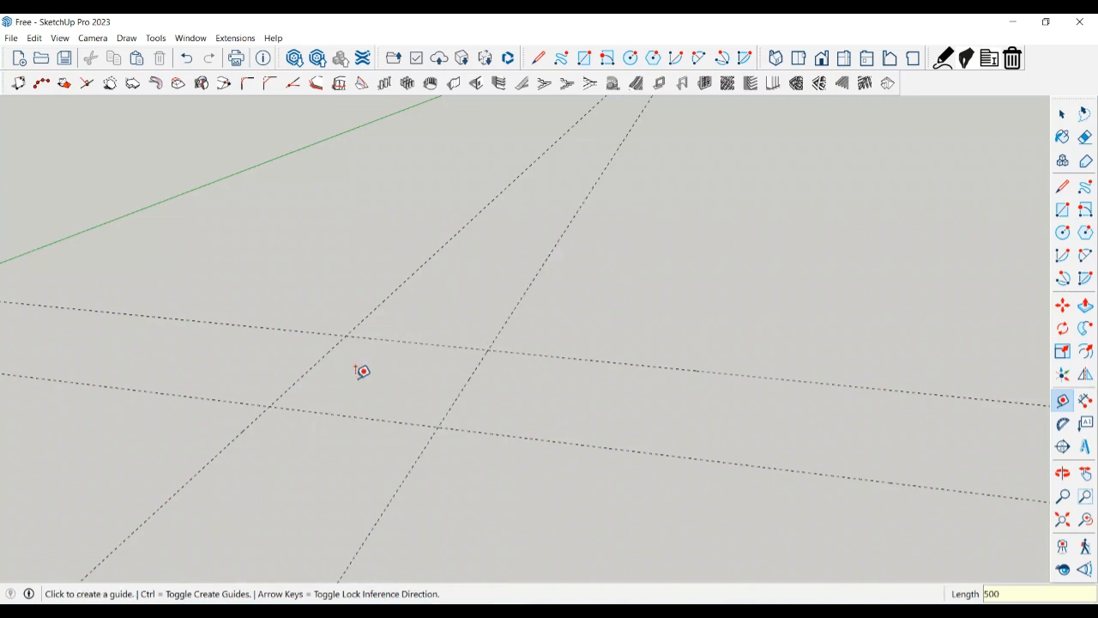
Draw a rectangle between opposite guide intersections to fill the 500 mm square
key(space)
key(t)
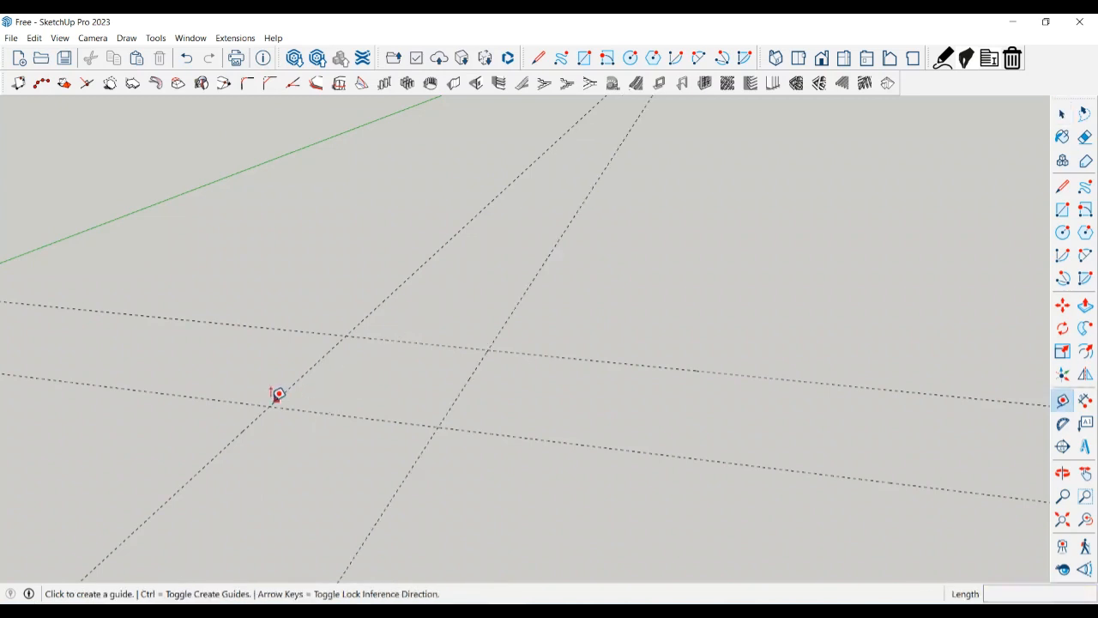
key(space)
key(r)
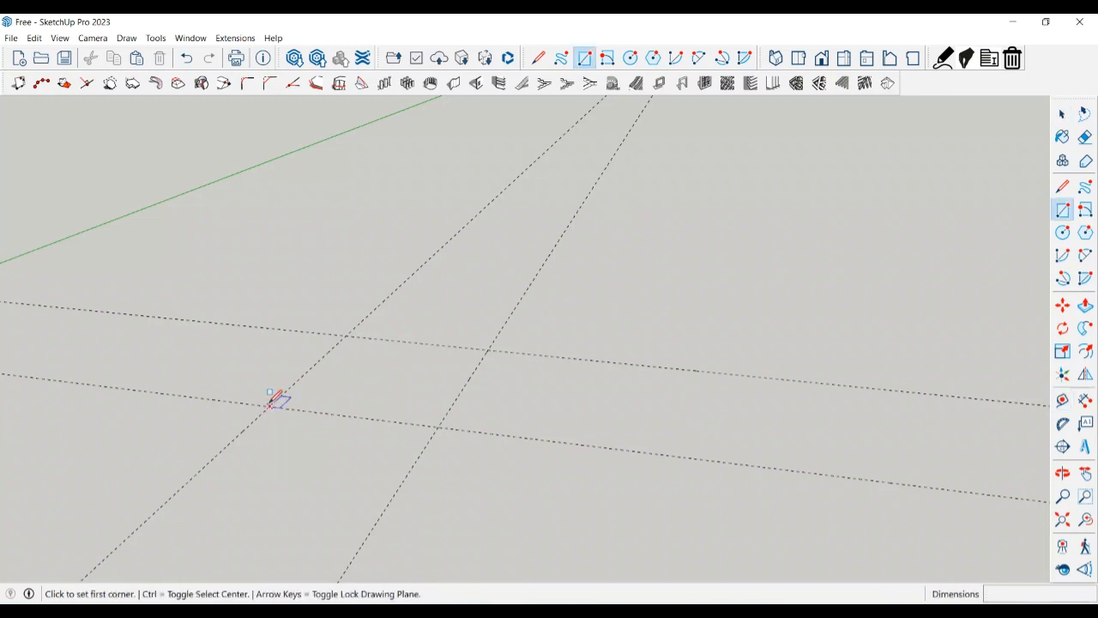
click(268, 404)
click(489, 350)
key(space)
Select the square face with its edges and make it a group
double_click(436, 370)
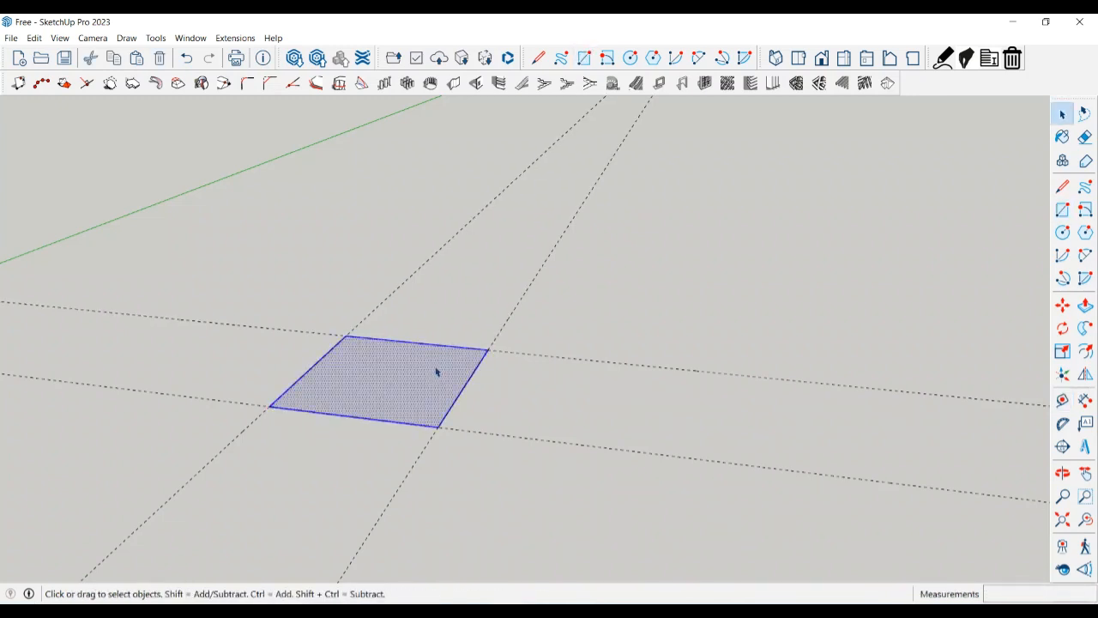
right_click(407, 380)
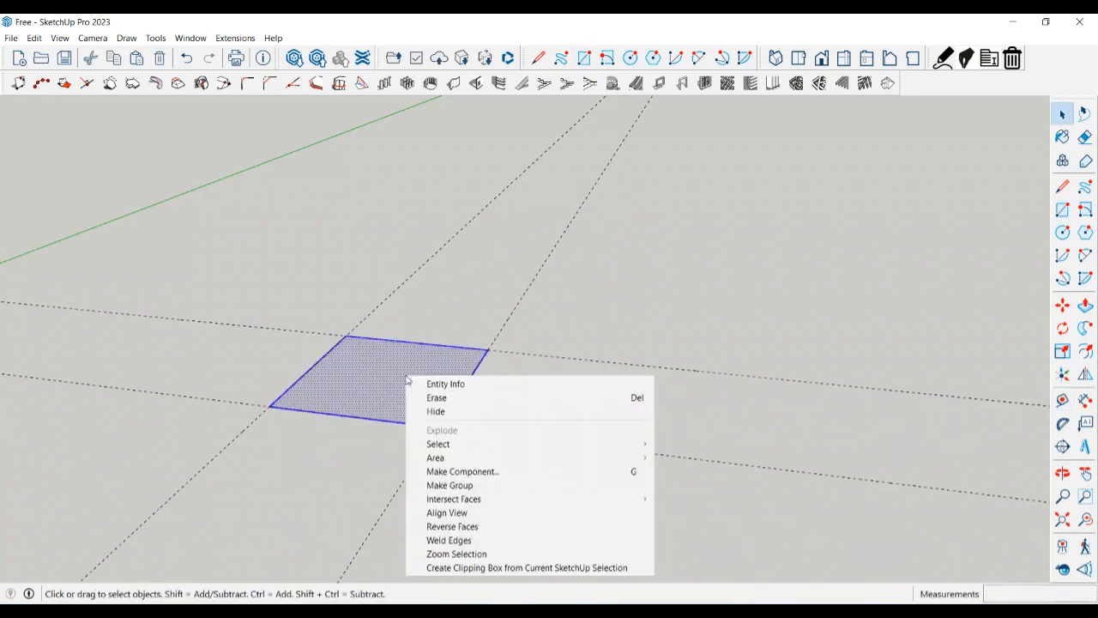
click(433, 485)
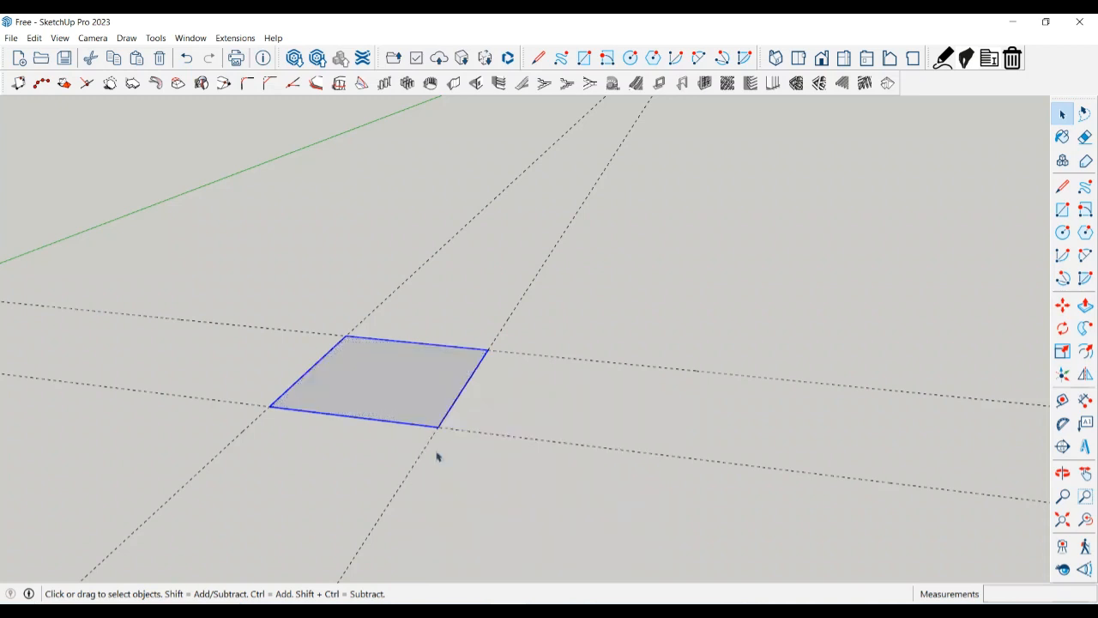
Open the square's group, push/pull its face upward into a thin slab, and leave the group
double_click(396, 391)
key(p)
click(396, 390)
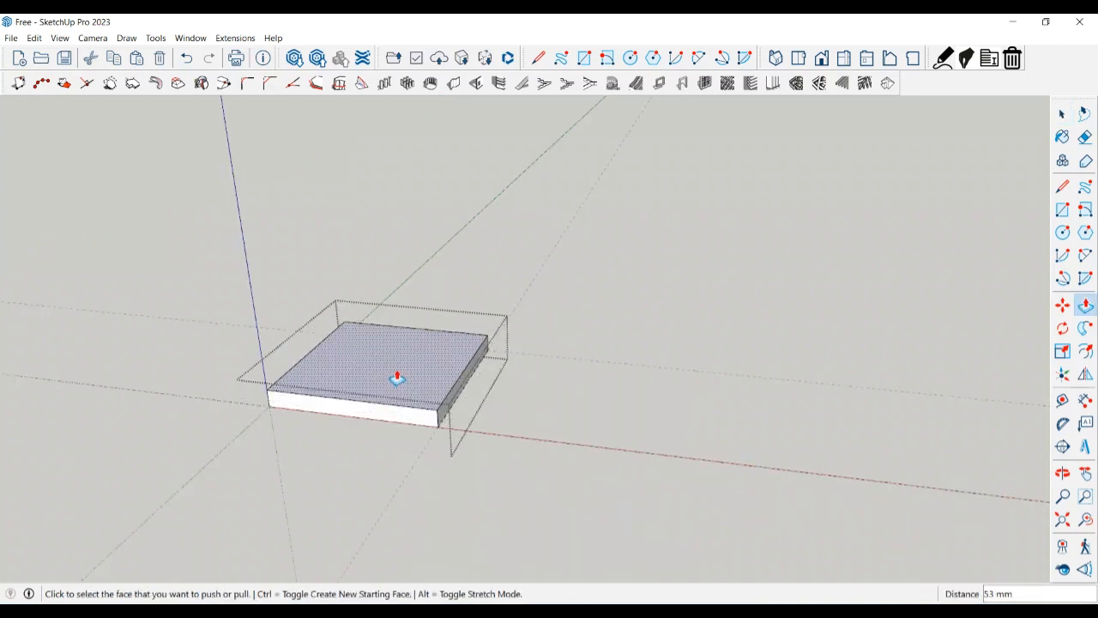
key(Return)
key(space)
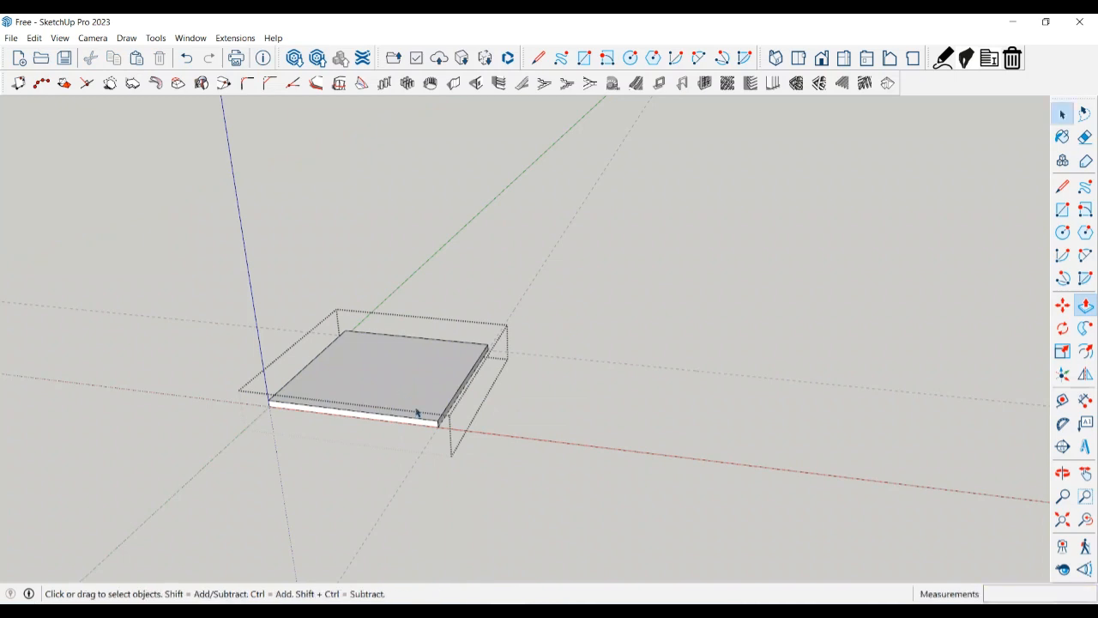
middle_drag(417, 411, 282, 414)
click(529, 426)
Place guides at zero offset along the four top edges of the slab
scroll(395, 367, up, 1)
middle_drag(396, 367, 361, 375)
scroll(434, 367, down, 1)
key(t)
scroll(360, 375, up, 1)
click(367, 380)
click(369, 384)
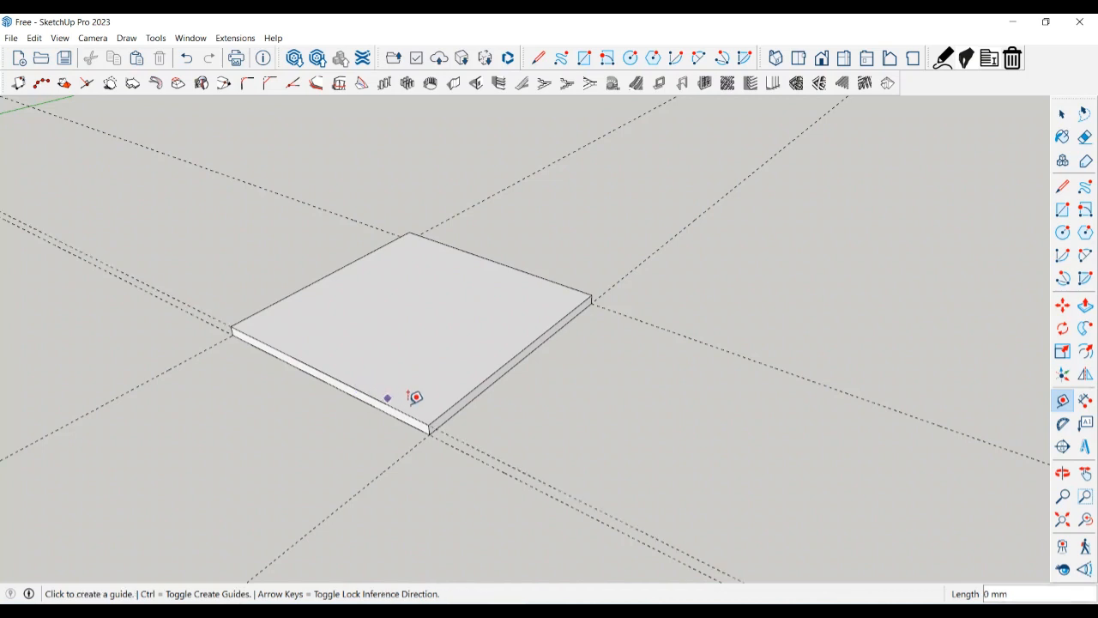
click(455, 400)
click(559, 301)
click(575, 284)
Erase the four original guides at the slab's base, keeping the ones along its top edges
key(space)
key(e)
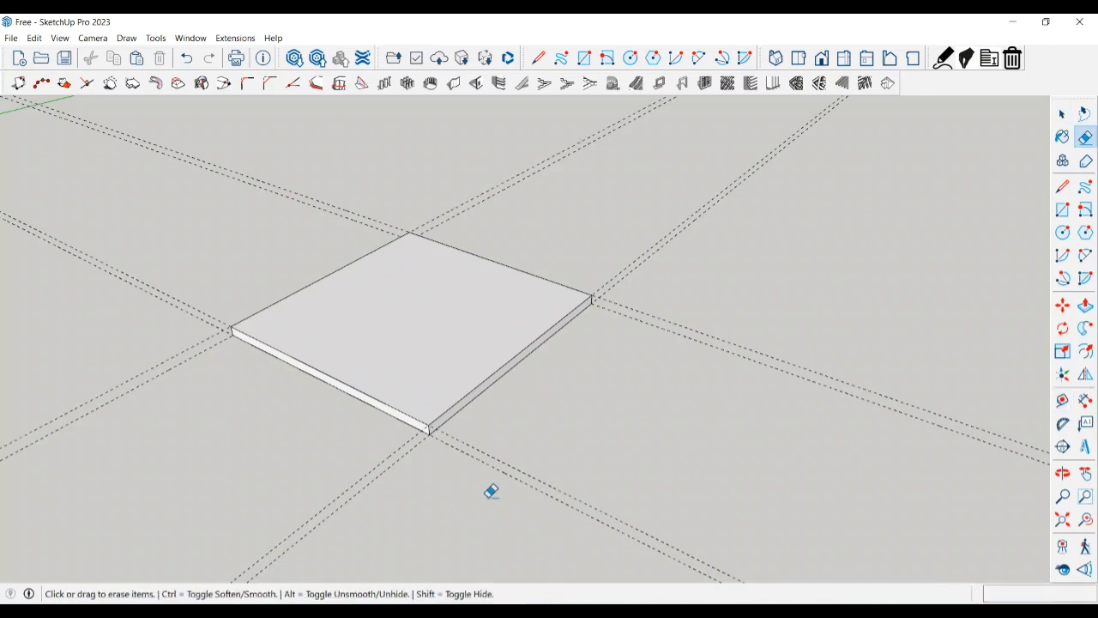
click(488, 460)
click(418, 441)
click(664, 324)
click(192, 351)
scroll(196, 382, down, 1)
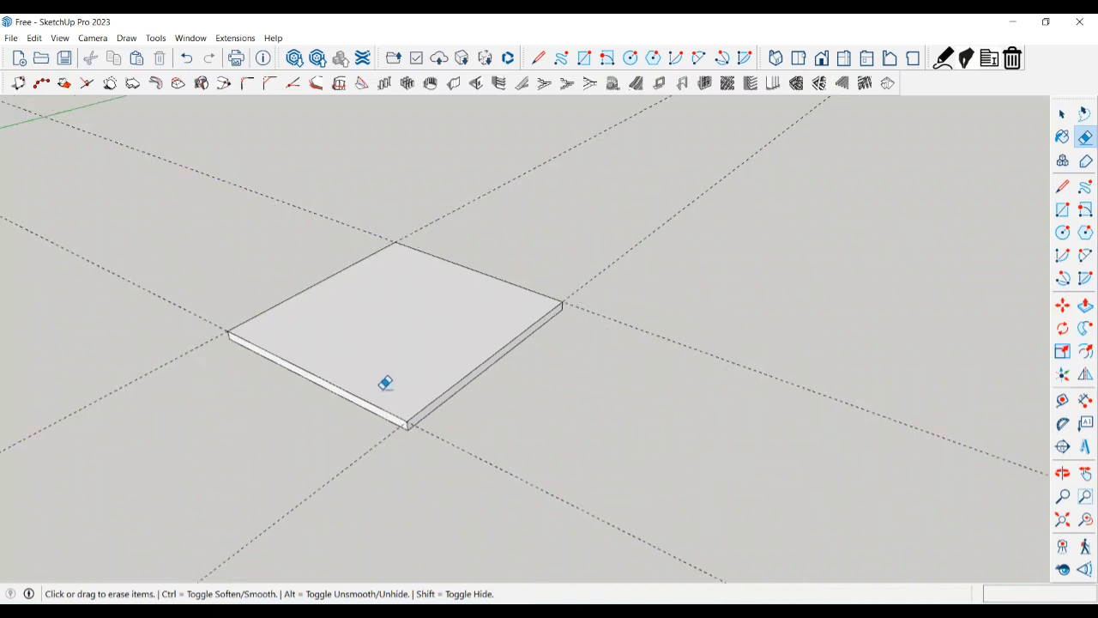
Place a guide on the slab's top face 50 mm inside its right edge, parallel to the green axis
scroll(381, 389, up, 2)
key(space)
key(t)
scroll(430, 405, up, 3)
click(443, 411)
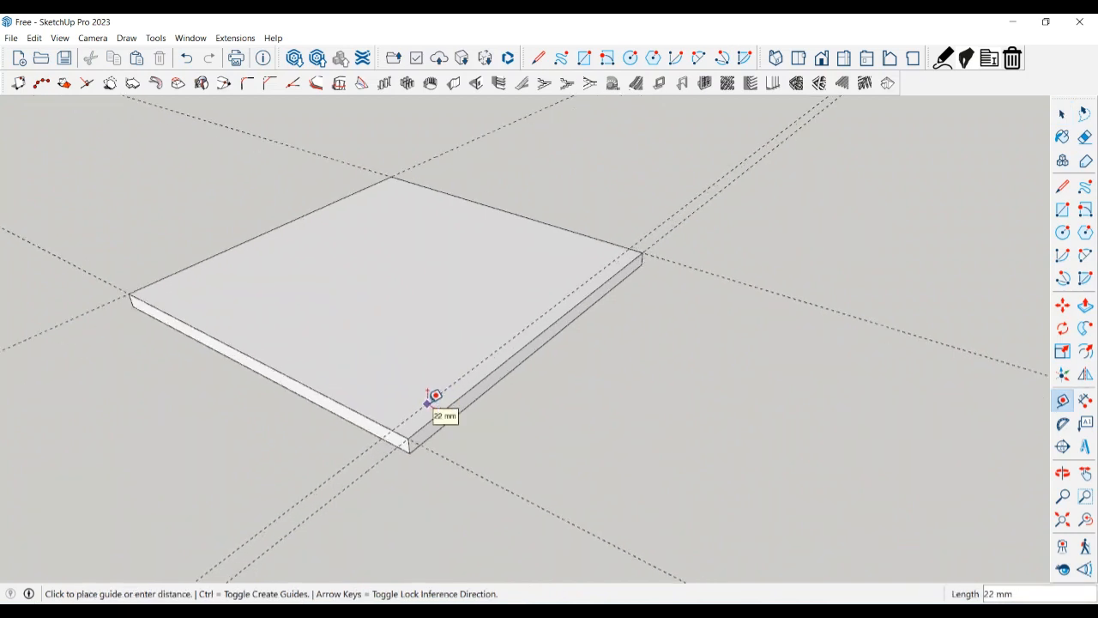
text(50)
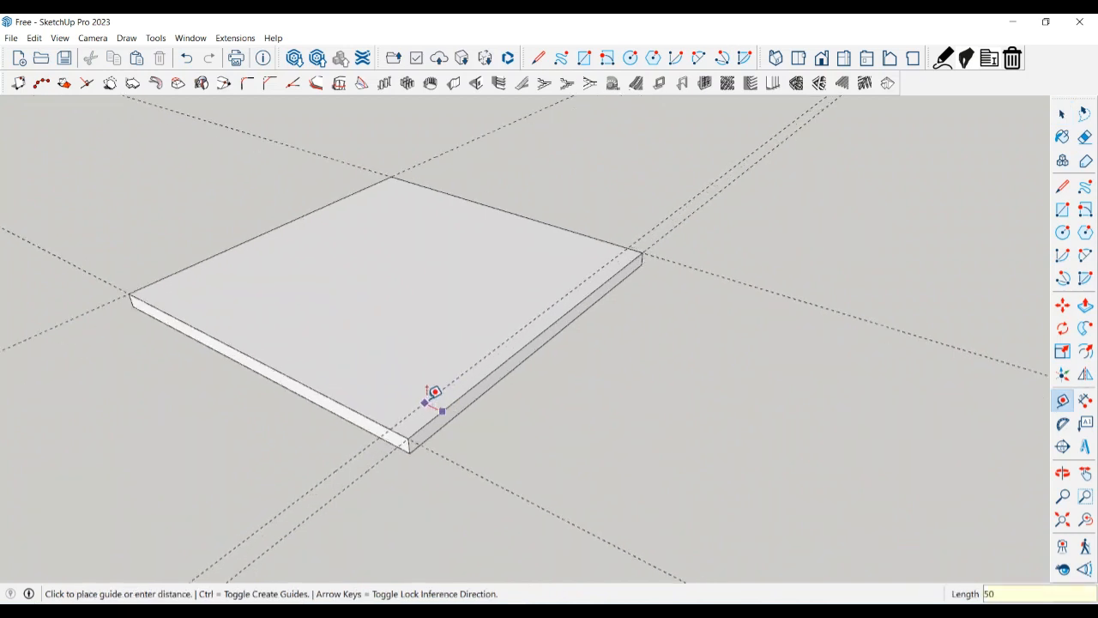
key(Return)
Place a guide on the slab's top face 50 mm inside its front edge, parallel to the red axis
middle_drag(424, 399, 417, 429)
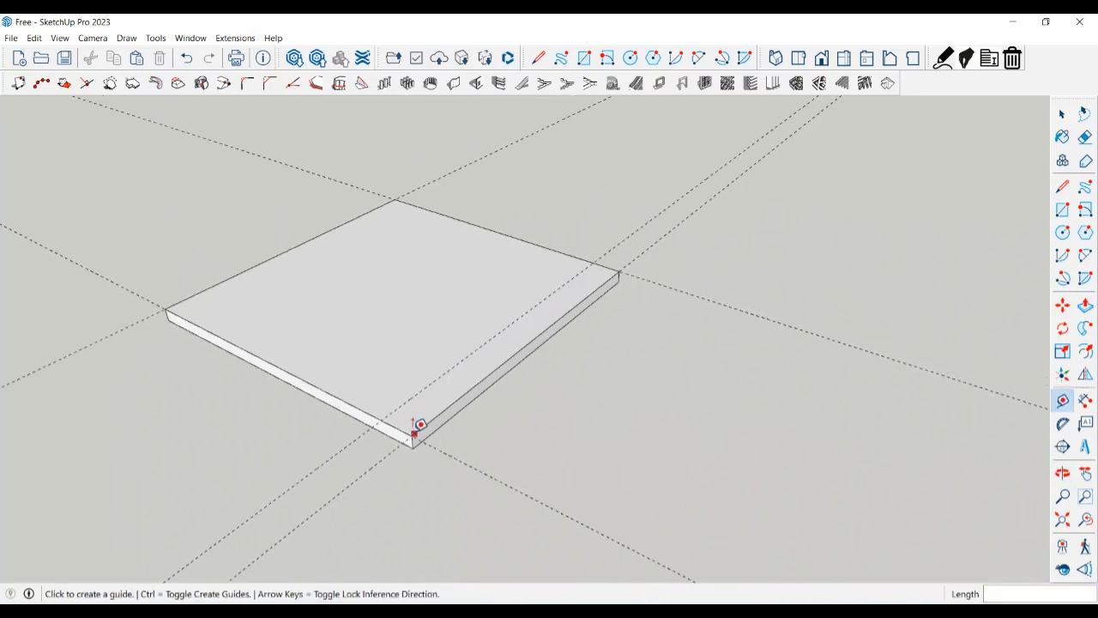
click(353, 403)
text(5)
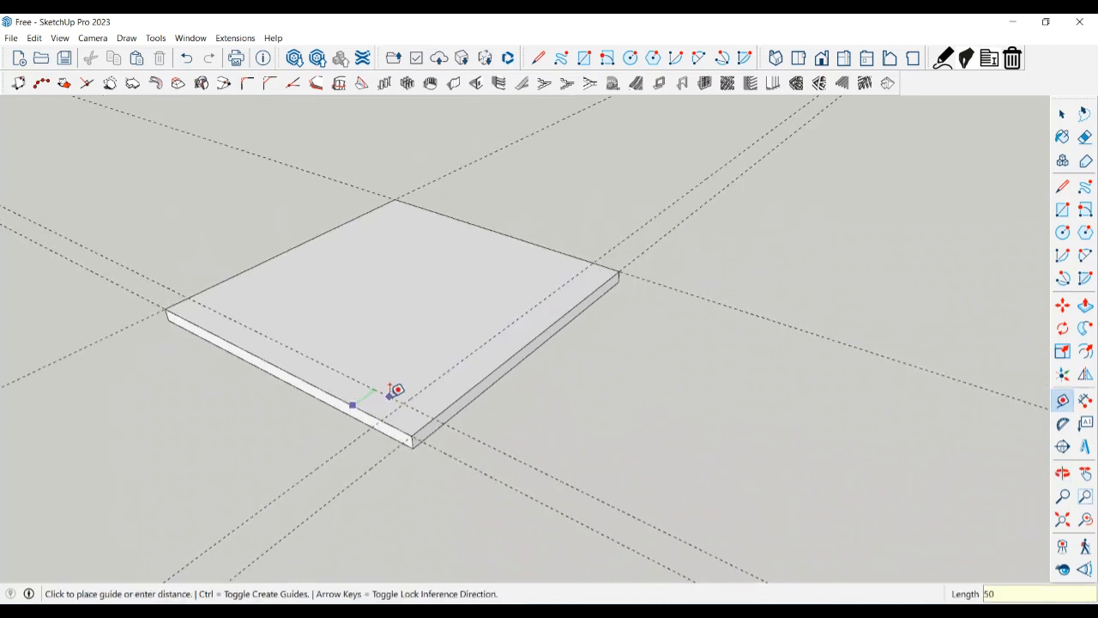
text(0)
key(Return)
Place guides on the slab's top face 50 mm inside its left edge and 20 mm inside its back edge
middle_drag(396, 390, 402, 409)
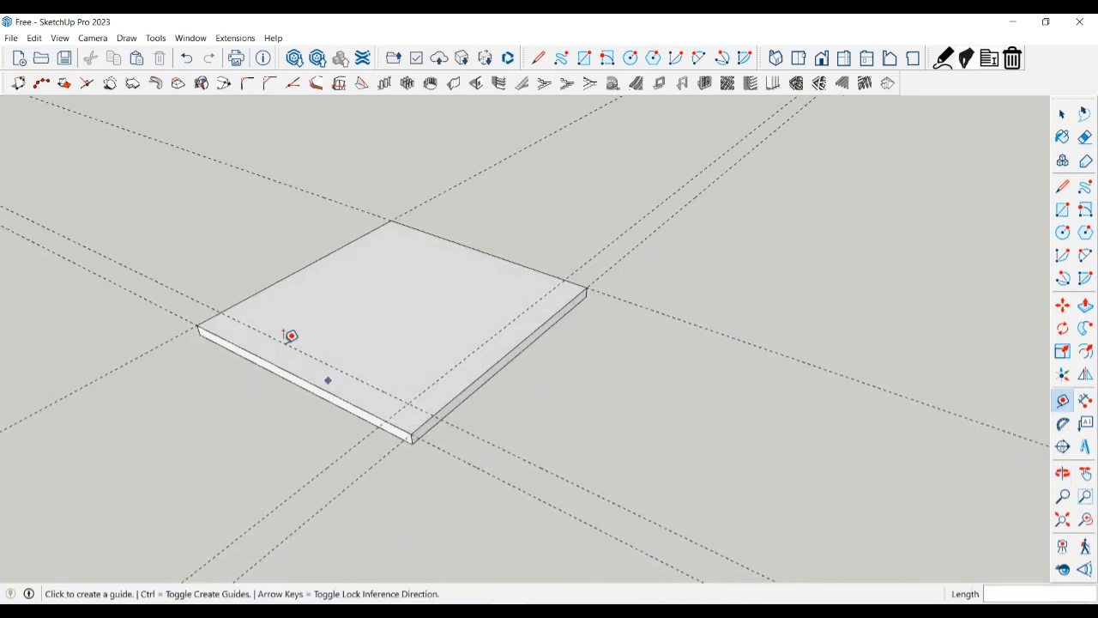
click(267, 287)
text(50)
key(Return)
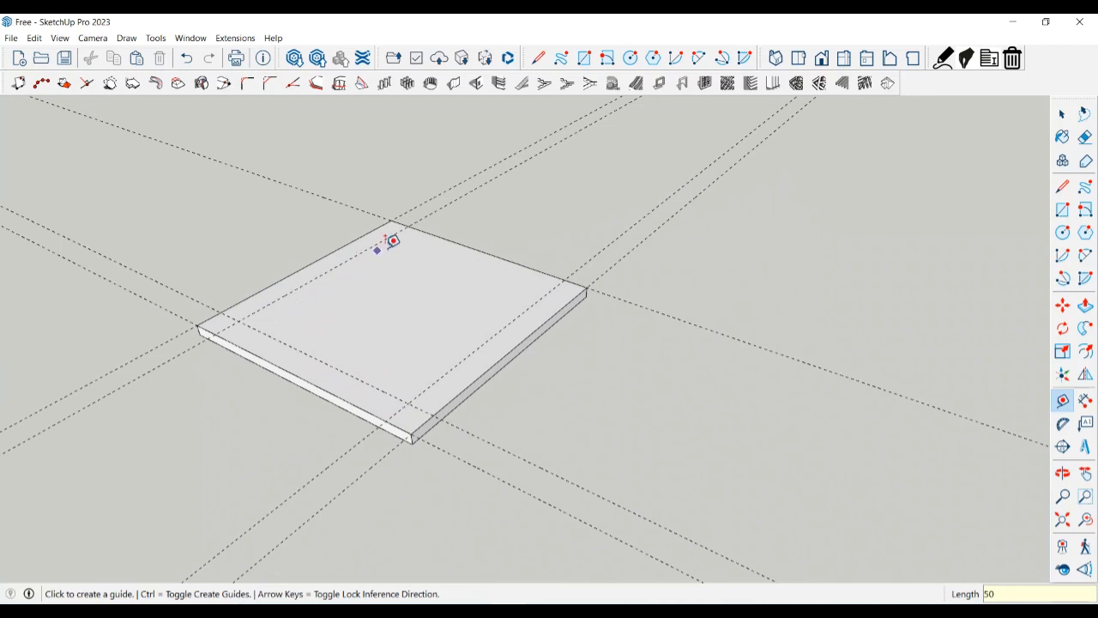
click(414, 227)
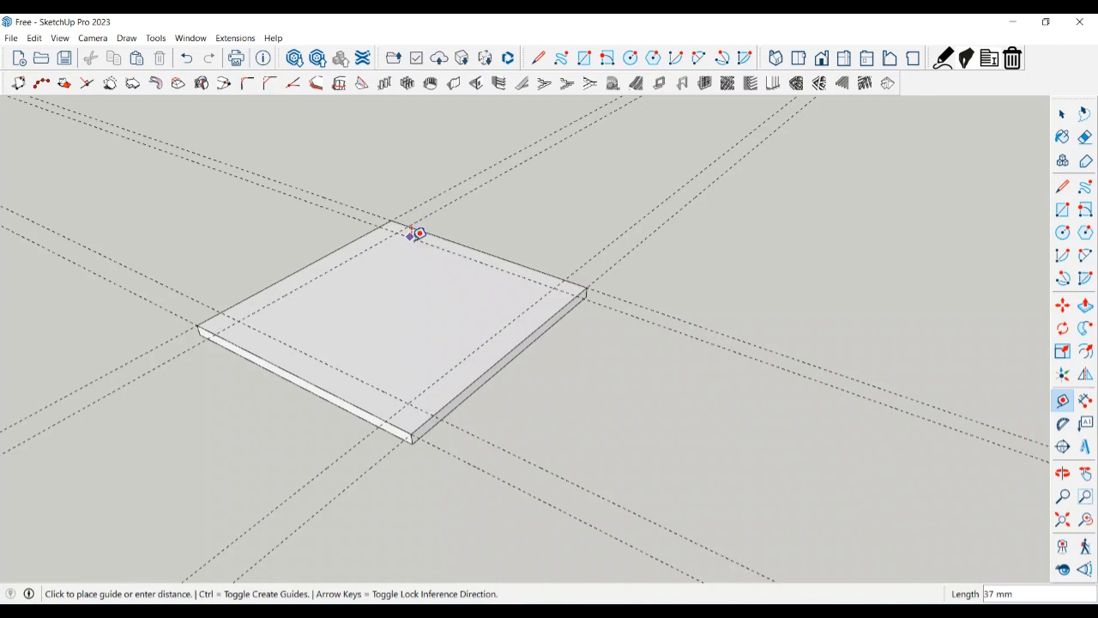
key(Return)
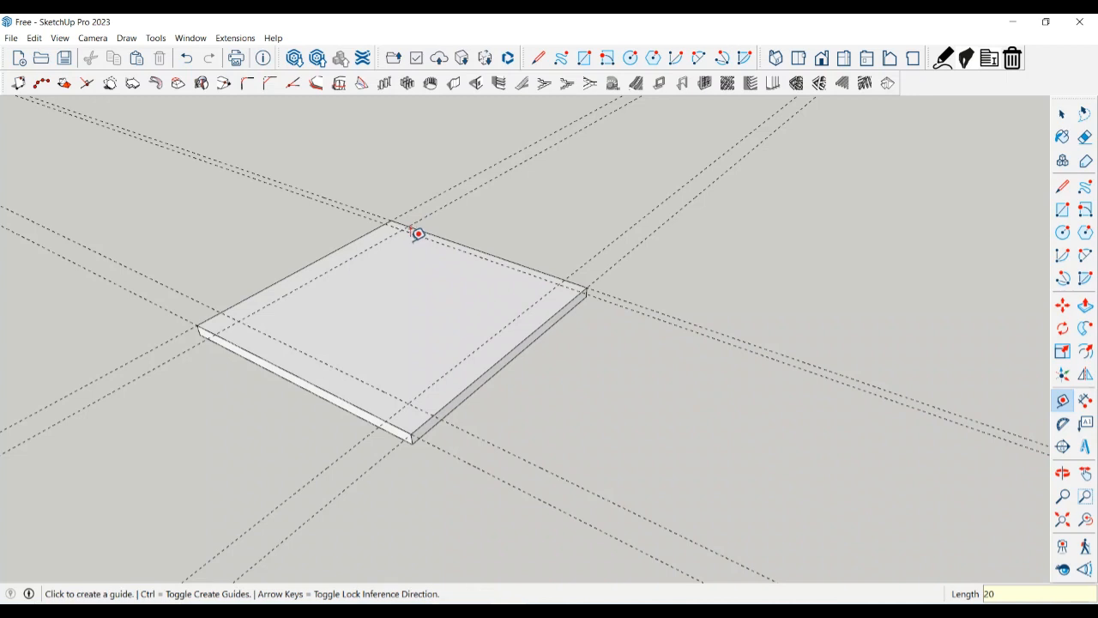
scroll(411, 240, up, 1)
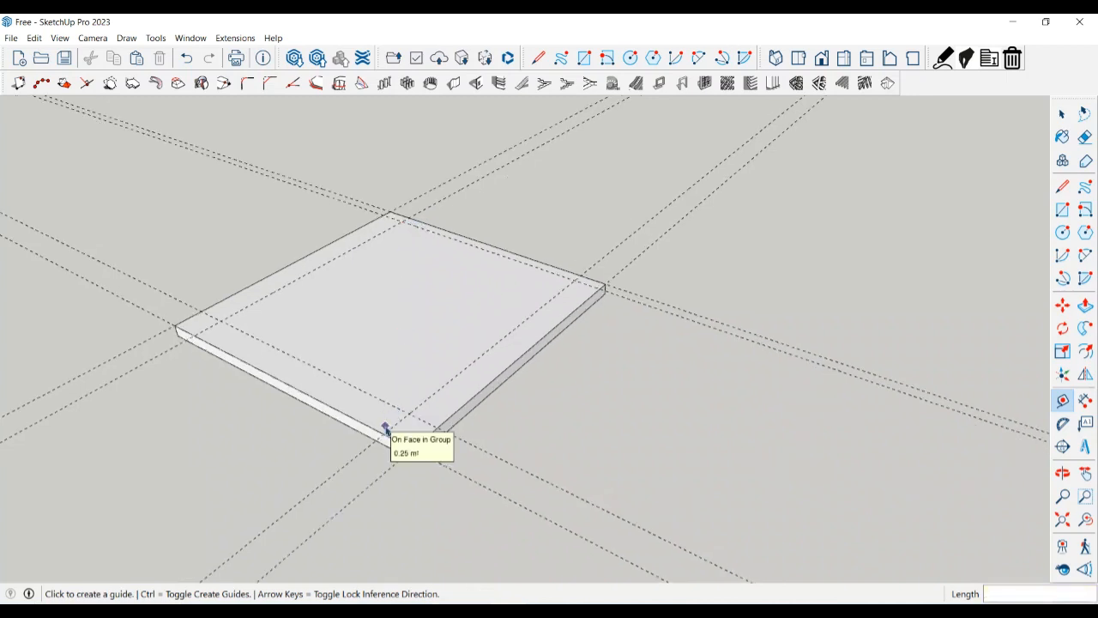
key(space)
key(r)
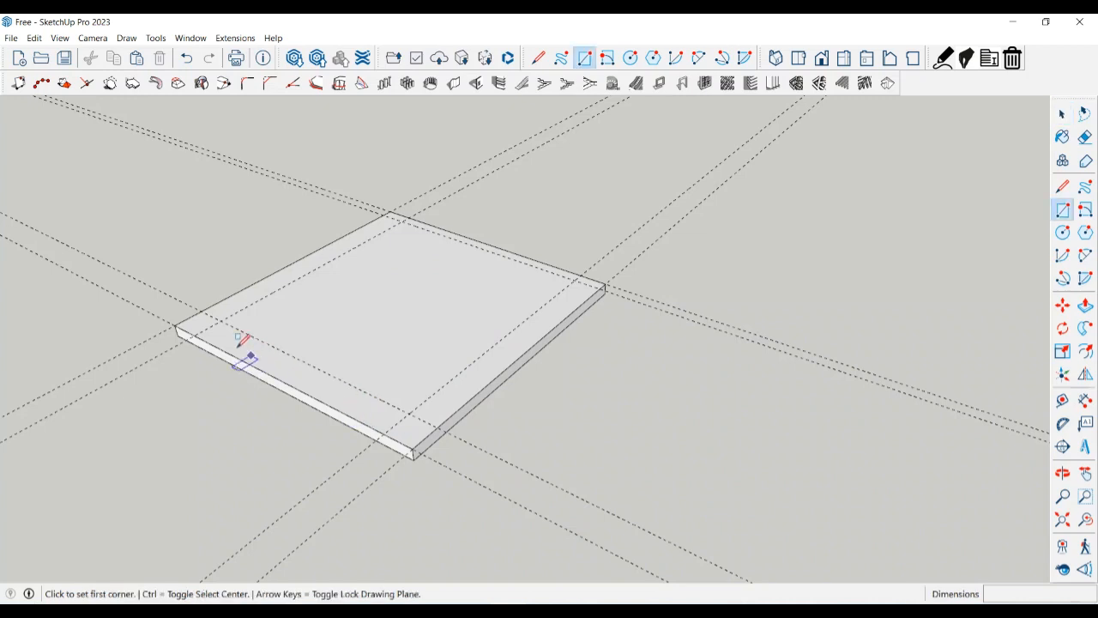
click(195, 331)
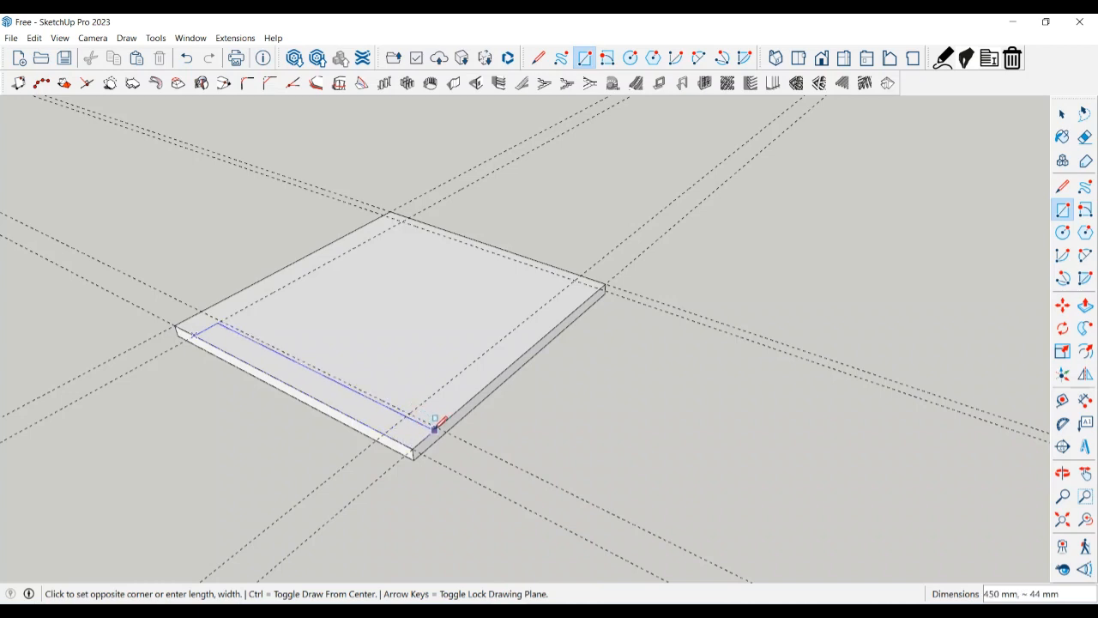
key(Escape)
key(space)
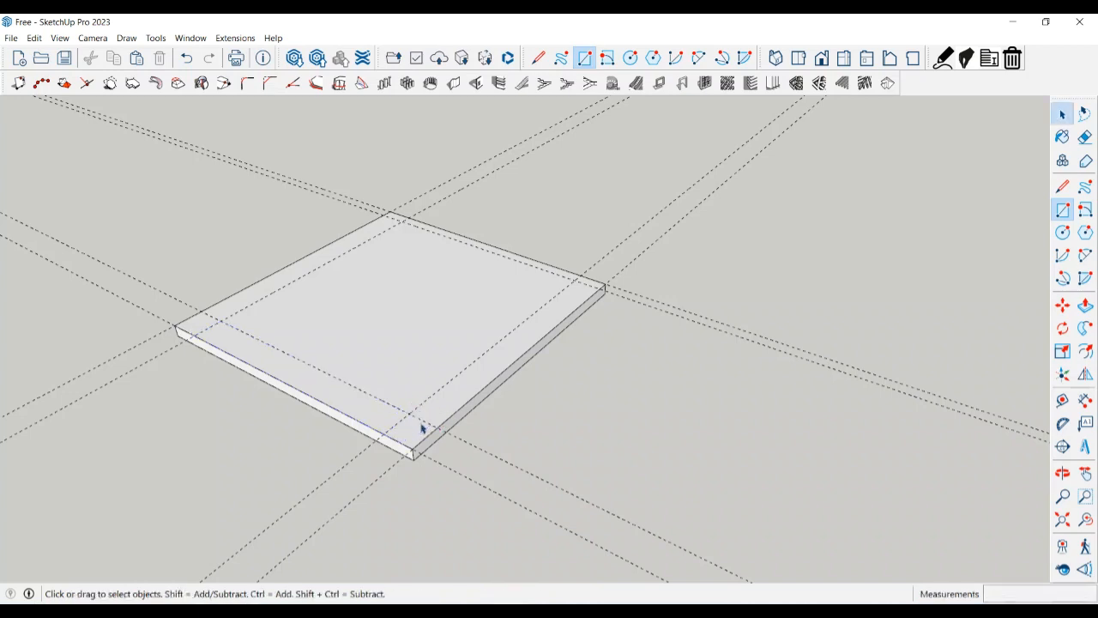
Erase the guide lying 50 mm inside the slab's right edge
key(r)
key(e)
key(space)
Place a guide on the slab's top face just inside its right edge, parallel to that edge
key(t)
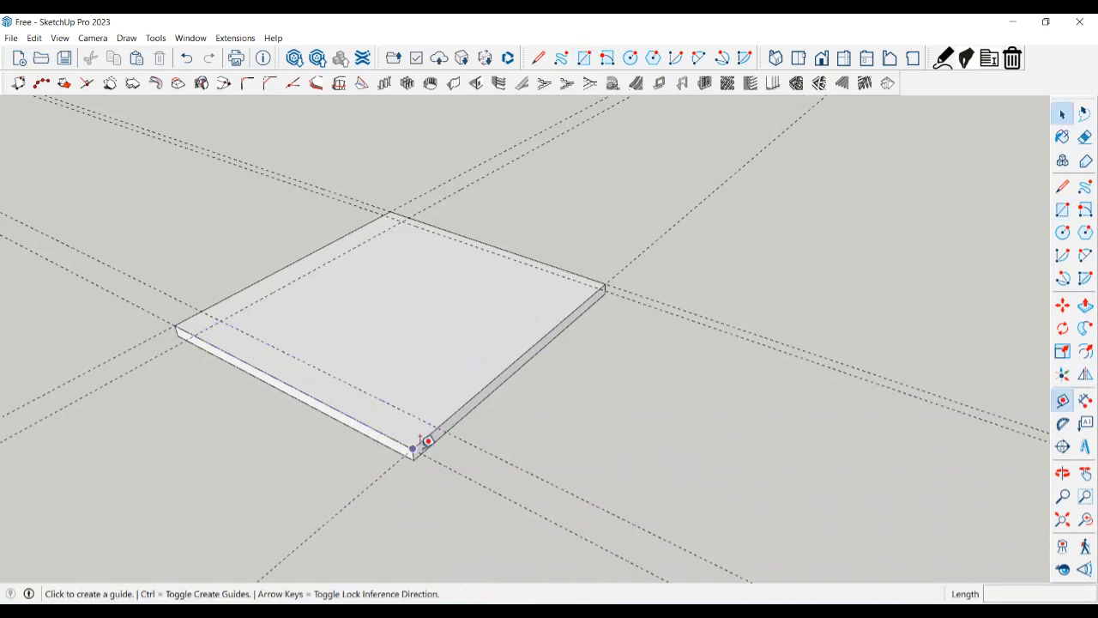
click(421, 441)
text(2)
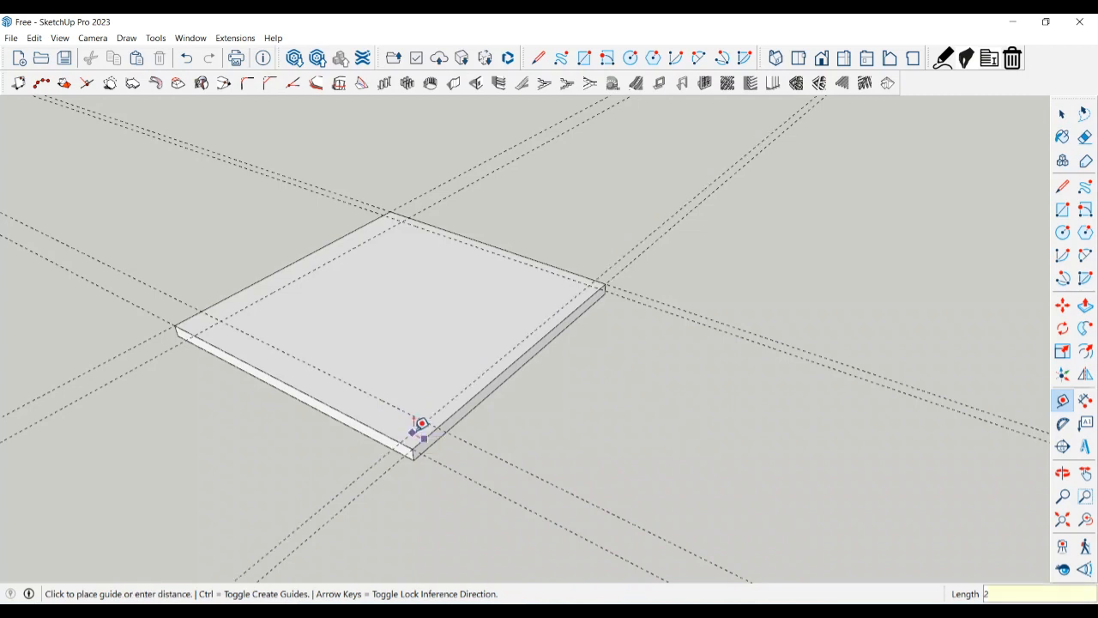
key(Return)
key(space)
Draw a 430 × 50 mm rectangle between the guides along the front of the slab's top face
scroll(414, 438, up, 1)
scroll(414, 437, up, 1)
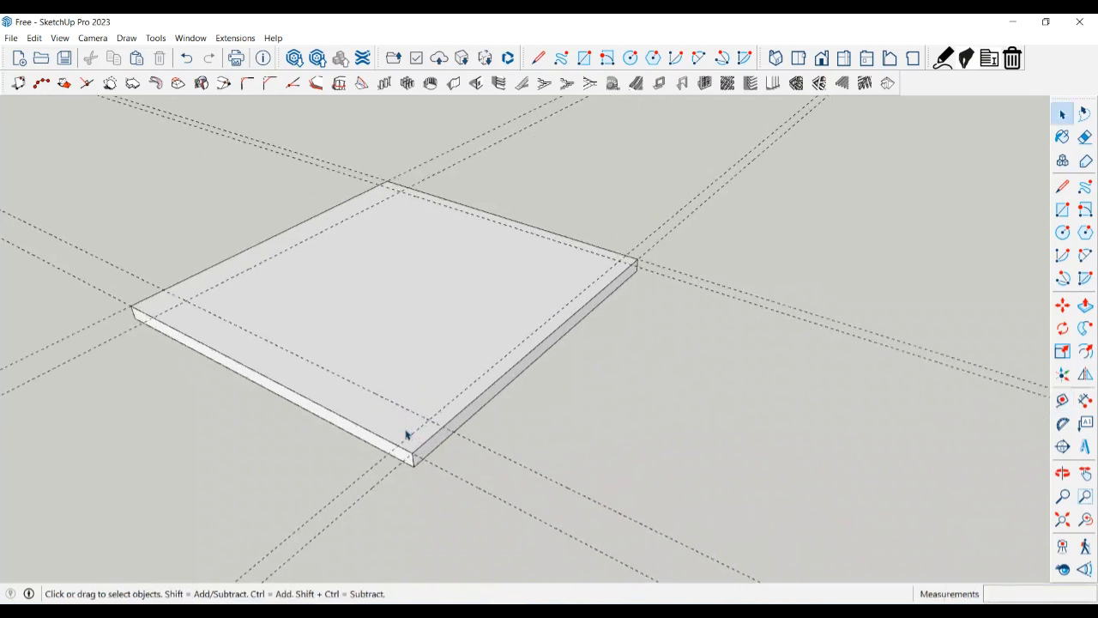
key(r)
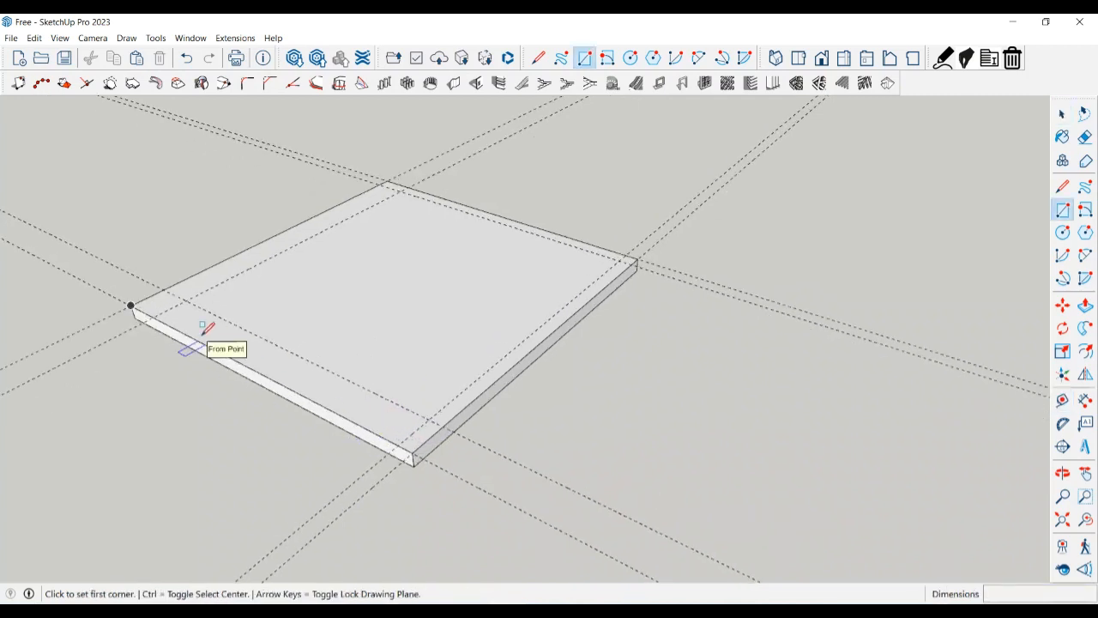
click(153, 316)
click(431, 419)
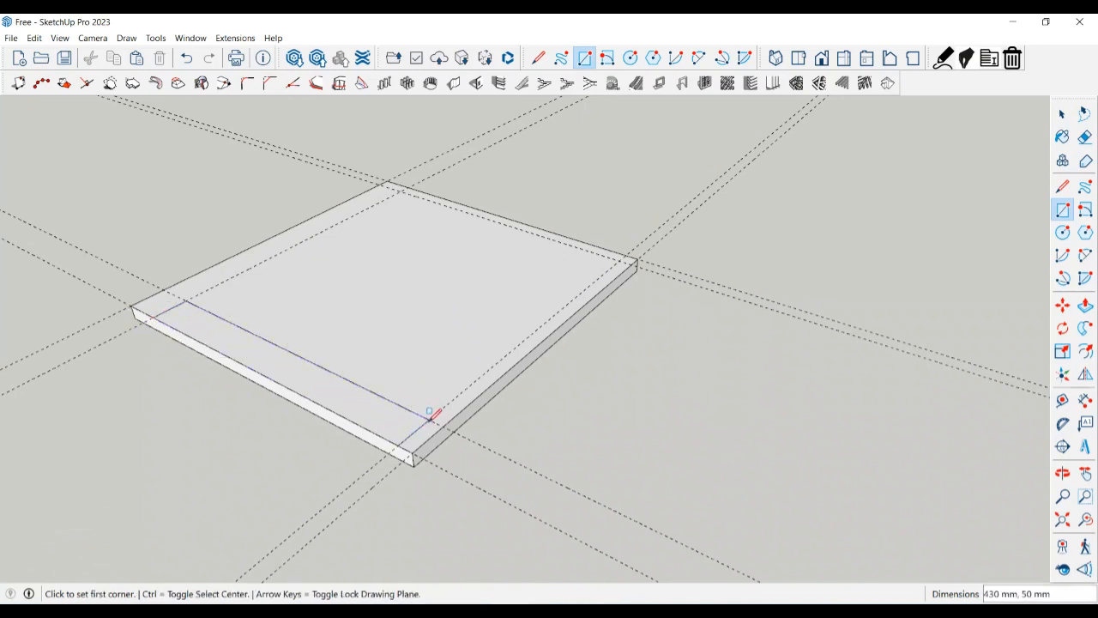
key(space)
Draw a line extending the rectangle's inner long side along the front inset guide to the slab's right edge
key(l)
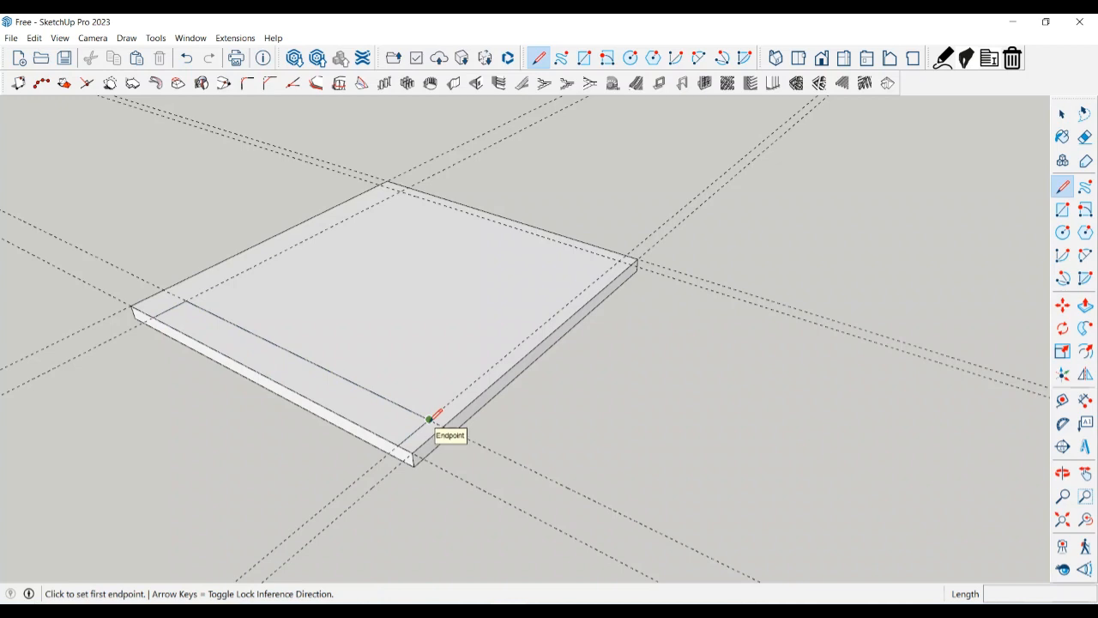
click(431, 419)
key(space)
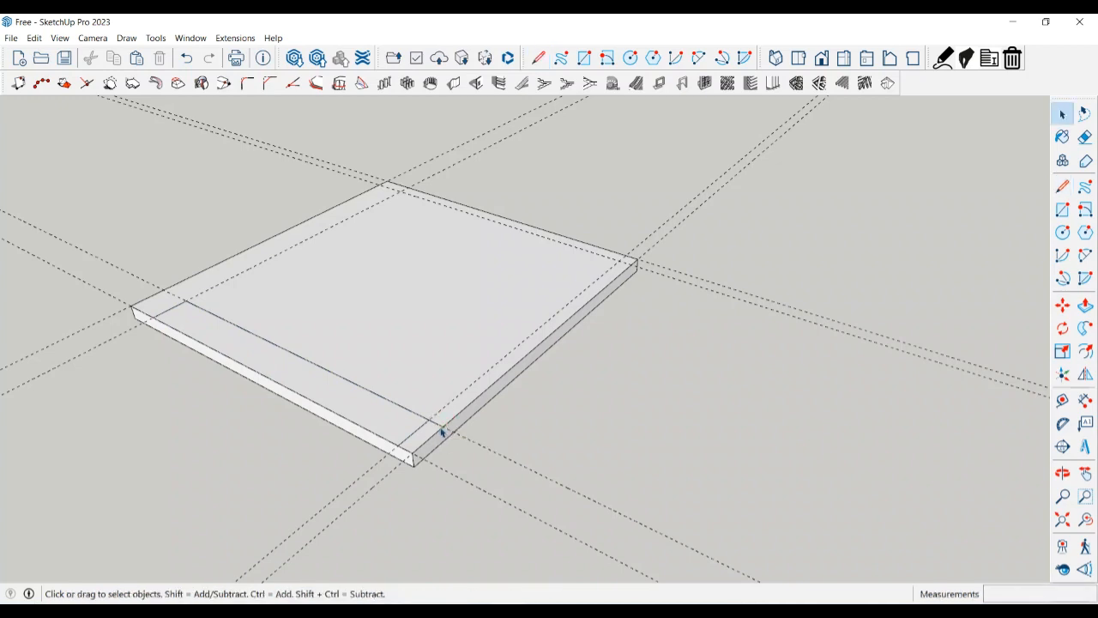
Draw a line along the left inset guide to the slab's back edge and a 50 mm line along the back inset guide to the left edge
middle_drag(440, 432, 277, 371)
scroll(277, 370, up, 1)
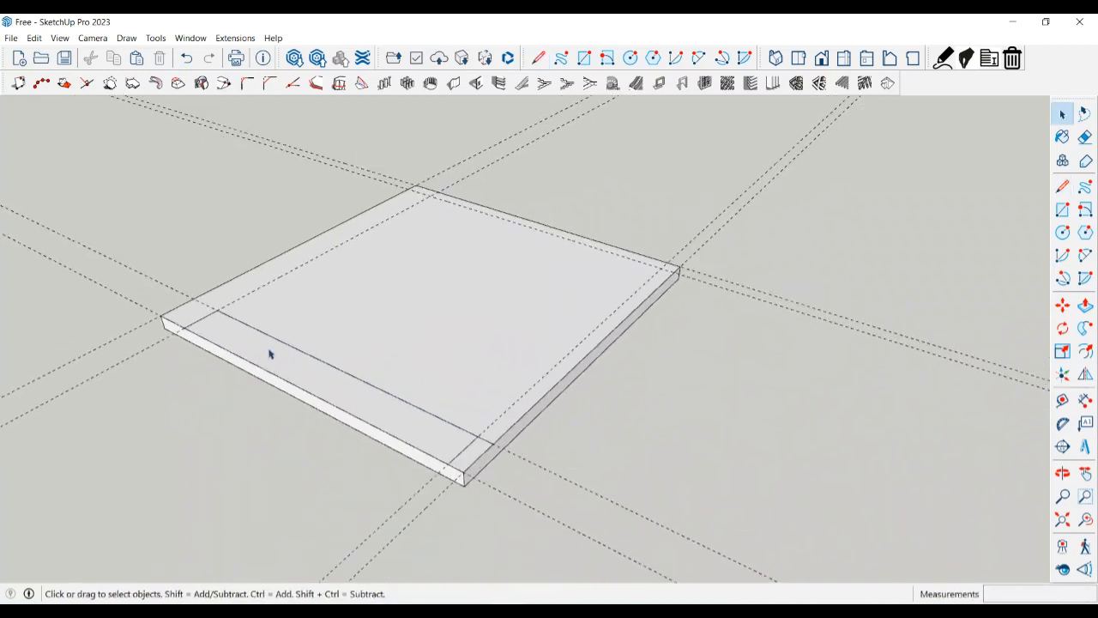
scroll(270, 351, down, 1)
key(l)
click(226, 315)
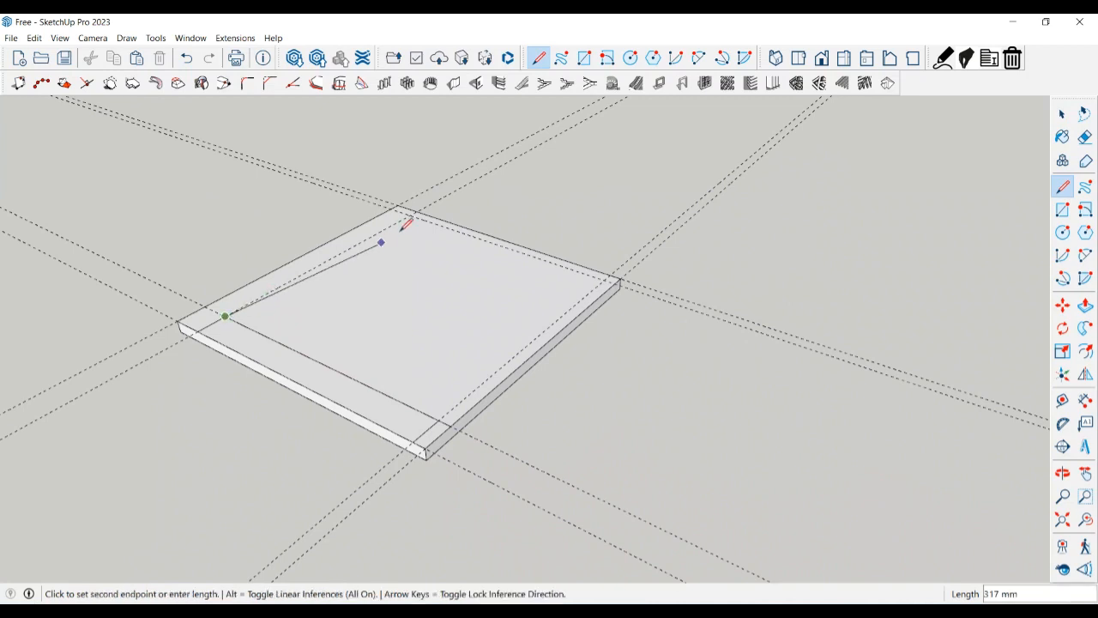
click(417, 211)
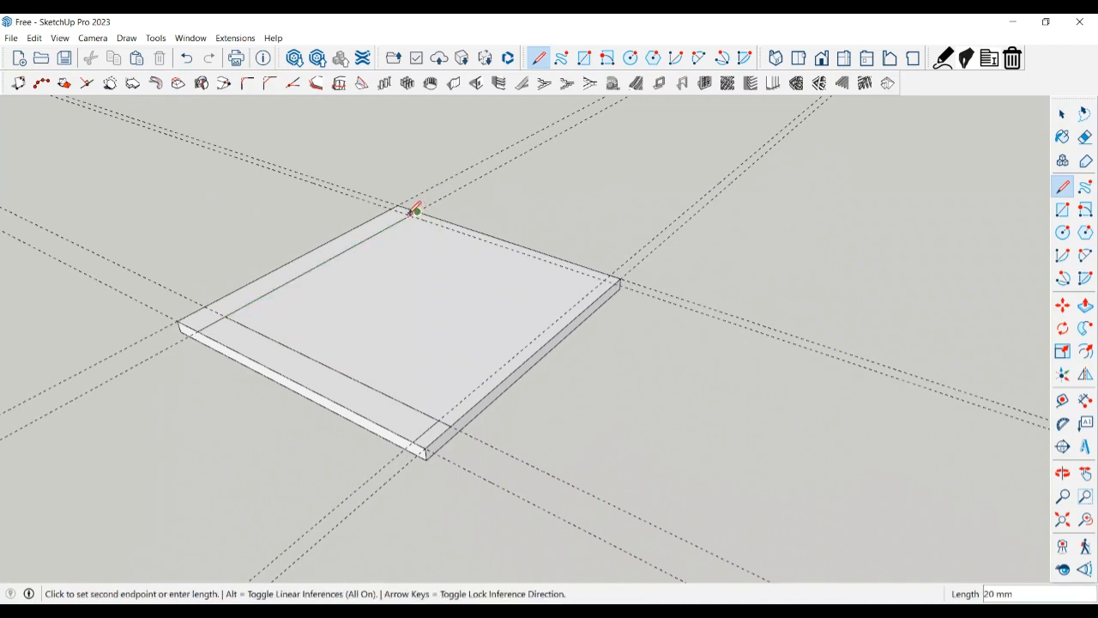
click(413, 211)
click(391, 206)
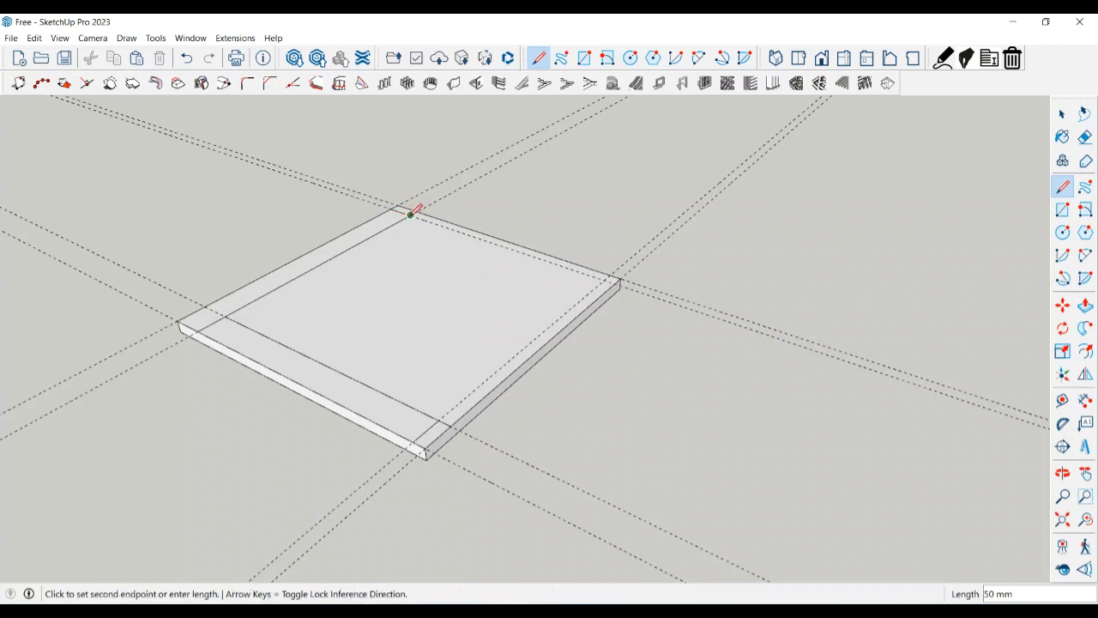
key(space)
Erase the left and front inset guides and the short line separating the two strips at the front-left corner
scroll(326, 304, down, 2)
middle_drag(221, 330, 282, 331)
scroll(275, 350, up, 2)
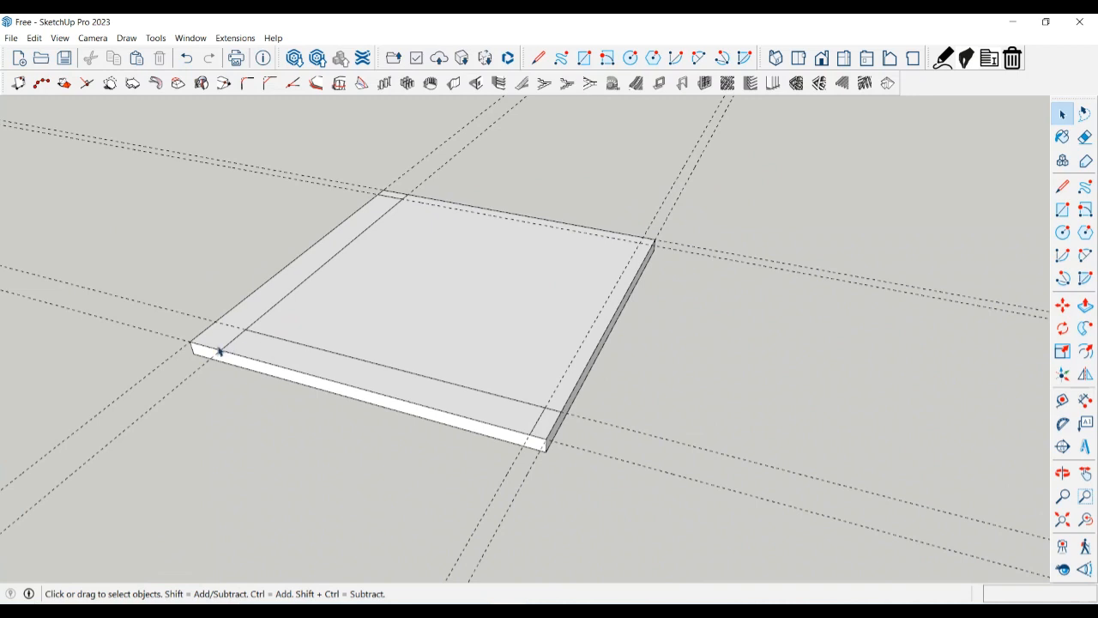
key(e)
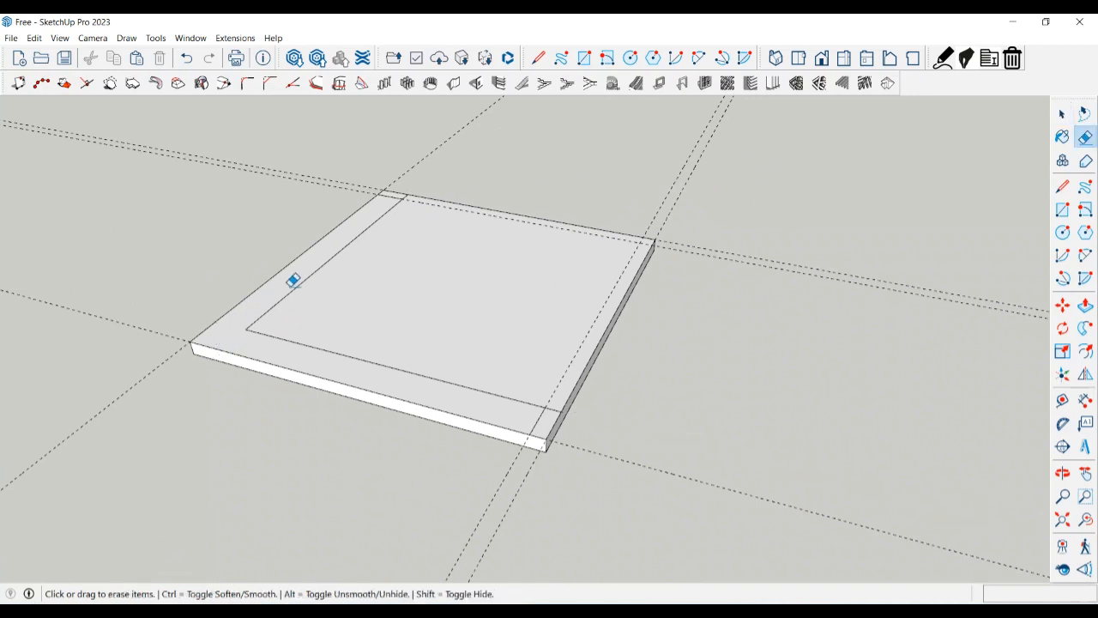
scroll(380, 198, up, 2)
scroll(353, 245, down, 3)
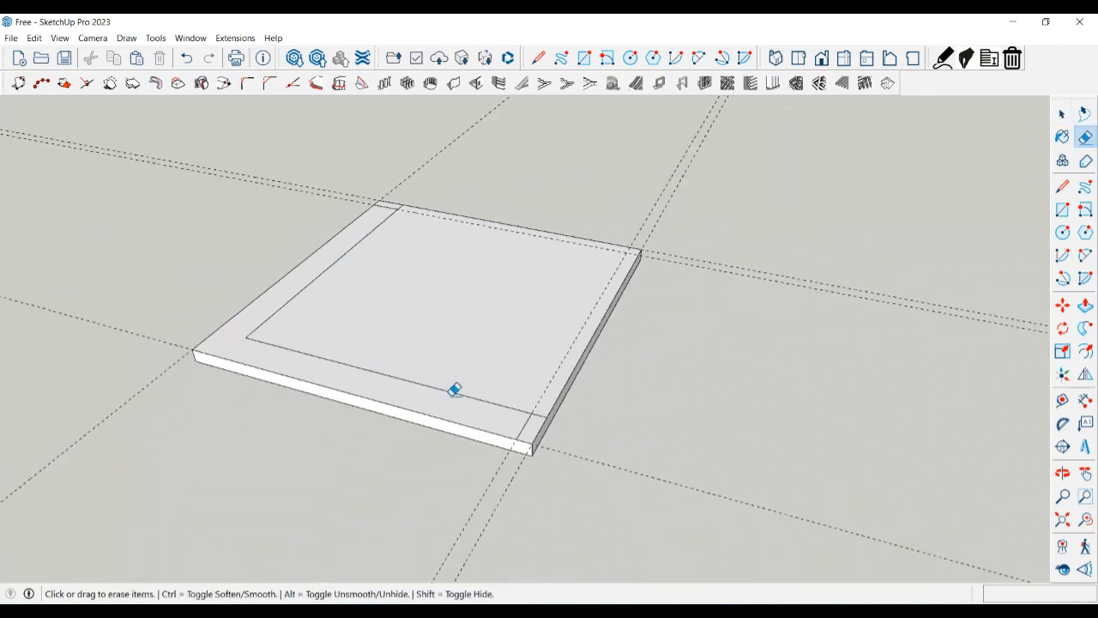
Erase the guides at the slab's right edge and the guide along its front edge
scroll(512, 423, up, 1)
drag(526, 507, 469, 486)
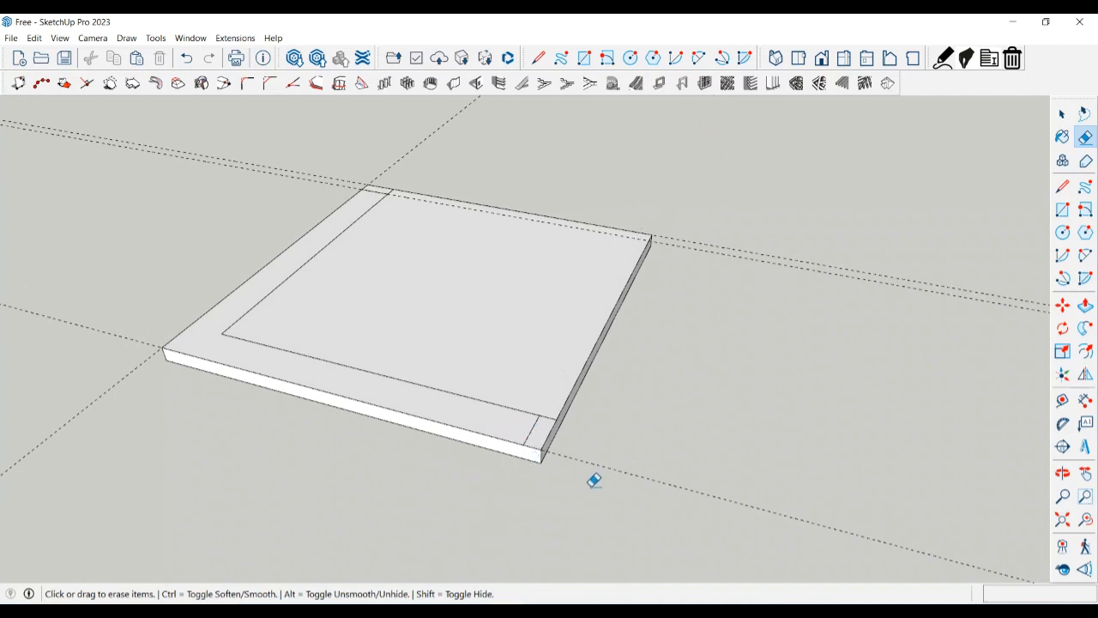
drag(593, 480, 635, 465)
key(space)
Check whether the drawn strip outline belongs to the slab's group by opening and selecting the group
scroll(537, 439, up, 1)
mouse_move(535, 439)
middle_down()
mouse_move(583, 443)
mouse_move(527, 434)
middle_up()
click(527, 429)
double_click(525, 425)
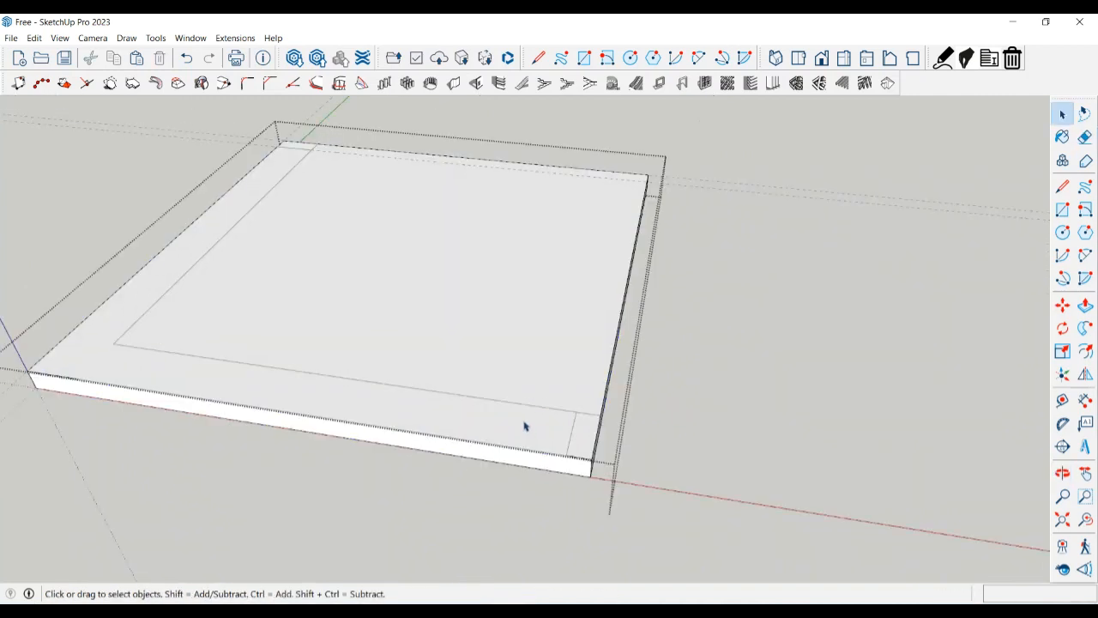
click(513, 417)
click(708, 460)
click(524, 429)
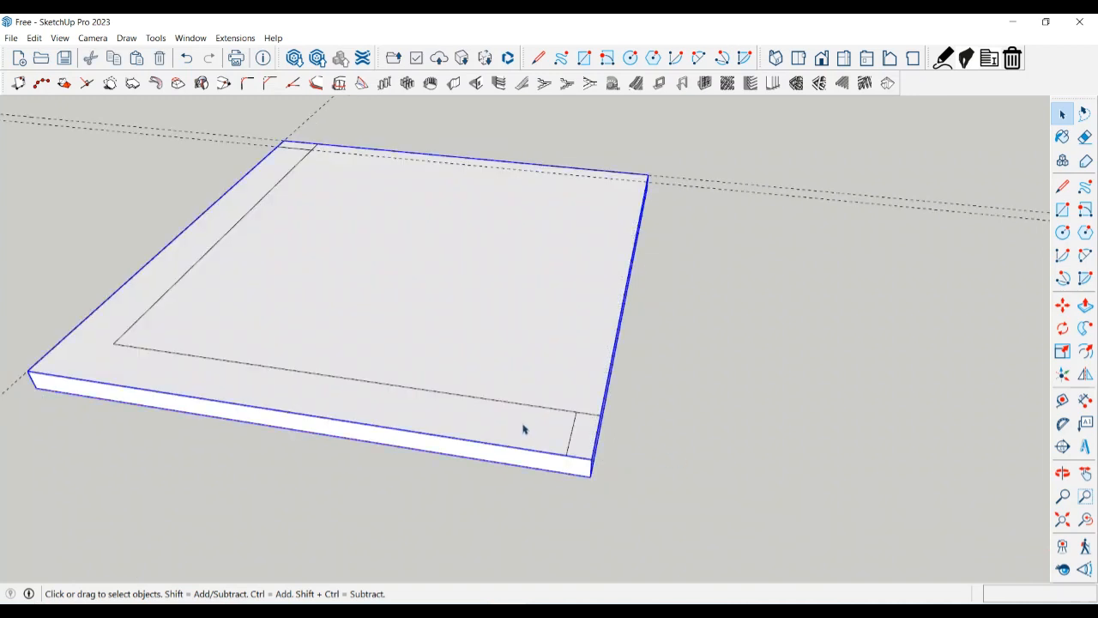
scroll(425, 448, down, 2)
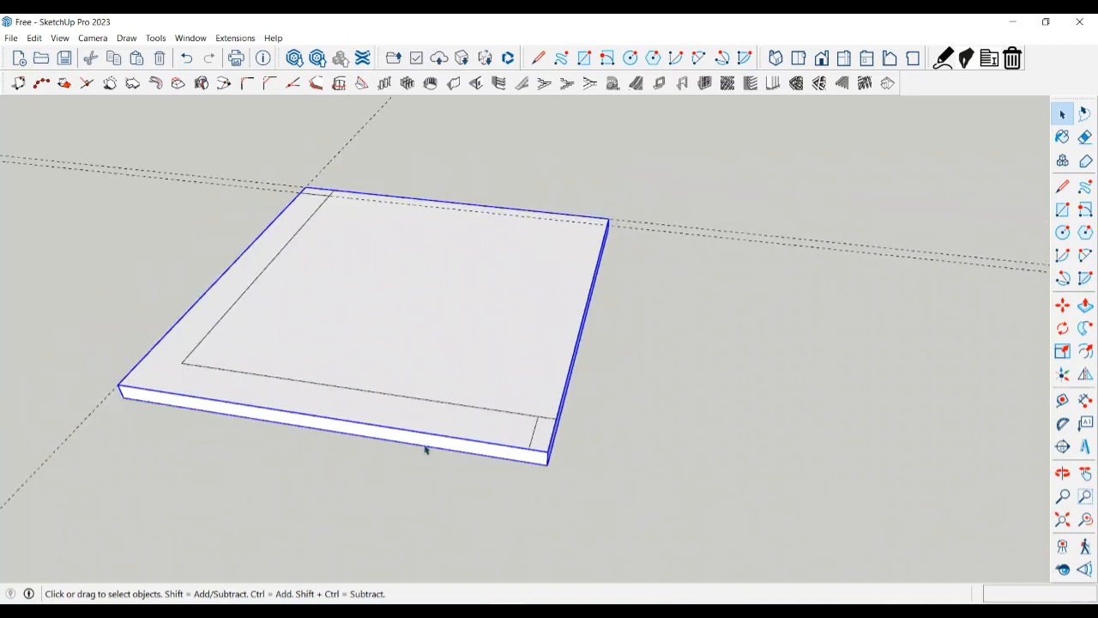
click(618, 460)
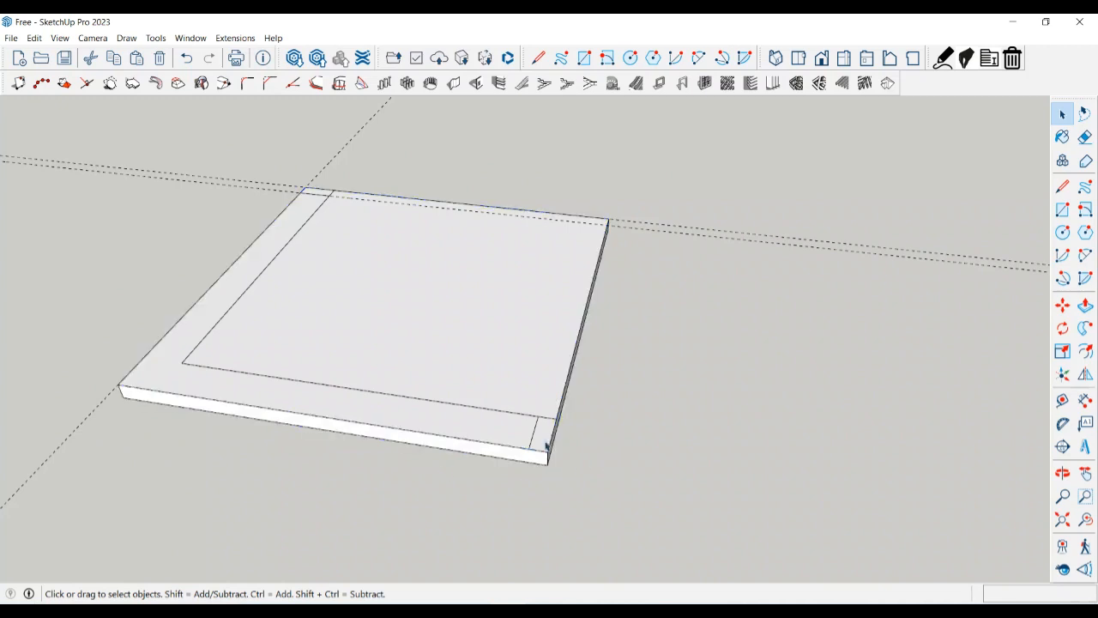
Close the L-shaped outline with a 480 mm line along the slab's front edge and another along its left edge
scroll(547, 446, up, 2)
middle_drag(545, 446, 497, 451)
scroll(497, 452, down, 1)
key(l)
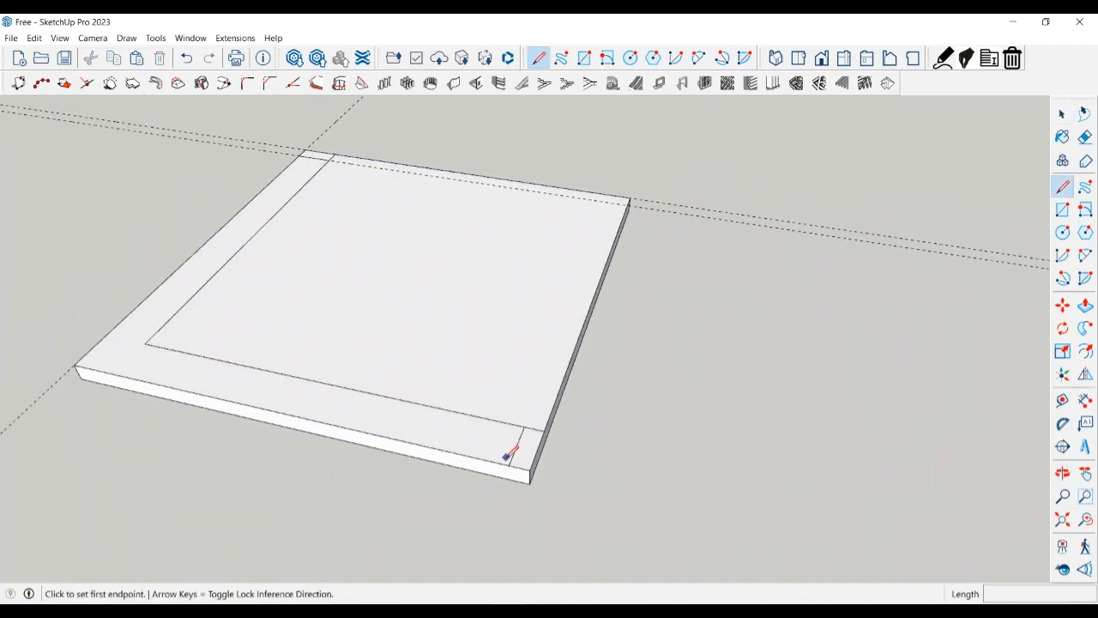
click(508, 464)
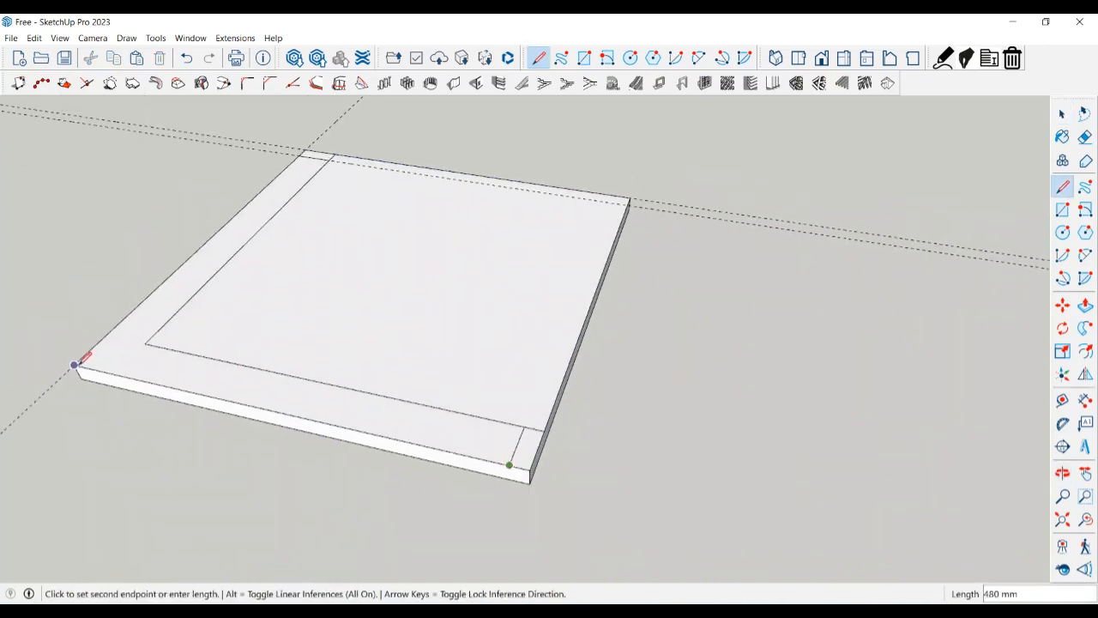
click(74, 365)
click(301, 152)
key(space)
Select the L-shaped face with its bounding edges and make it a separate group
click(288, 190)
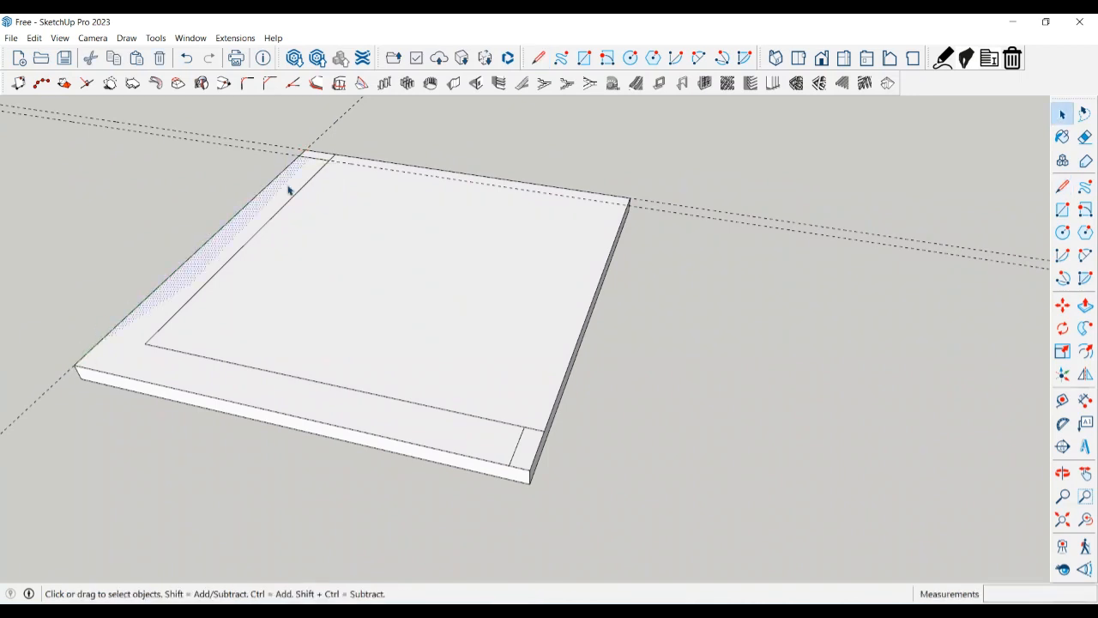
middle_drag(289, 190, 173, 385)
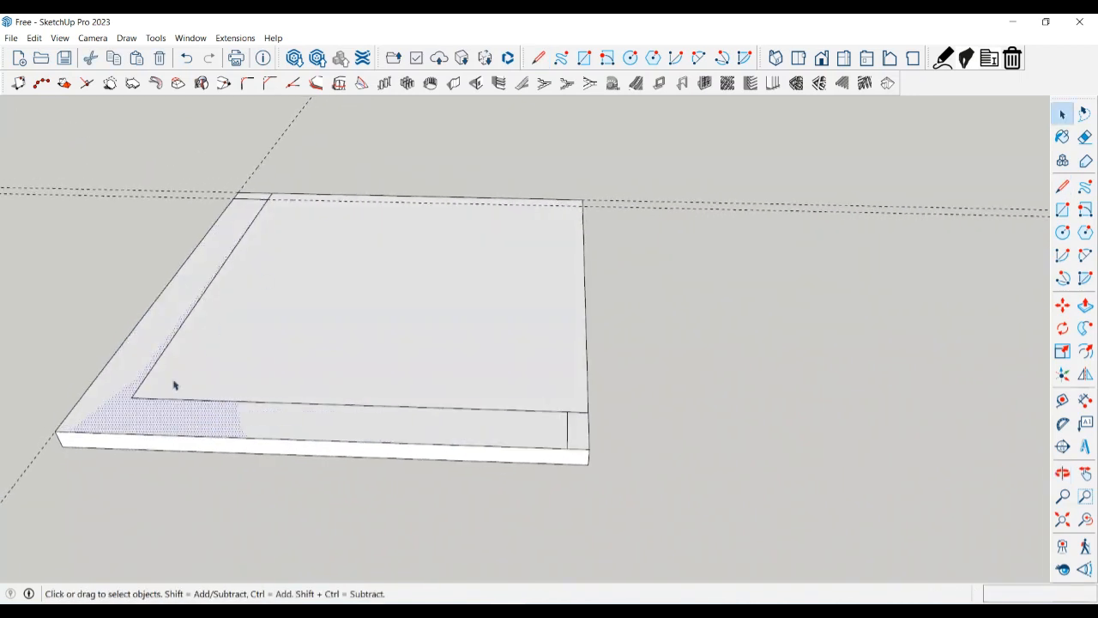
double_click(130, 414)
right_click(129, 413)
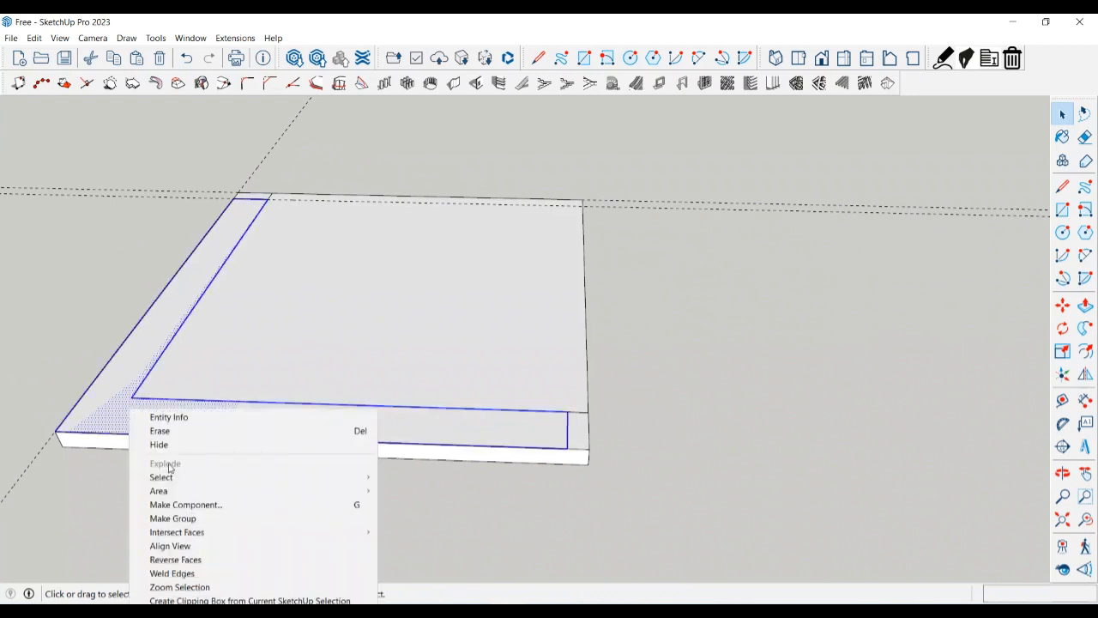
click(197, 519)
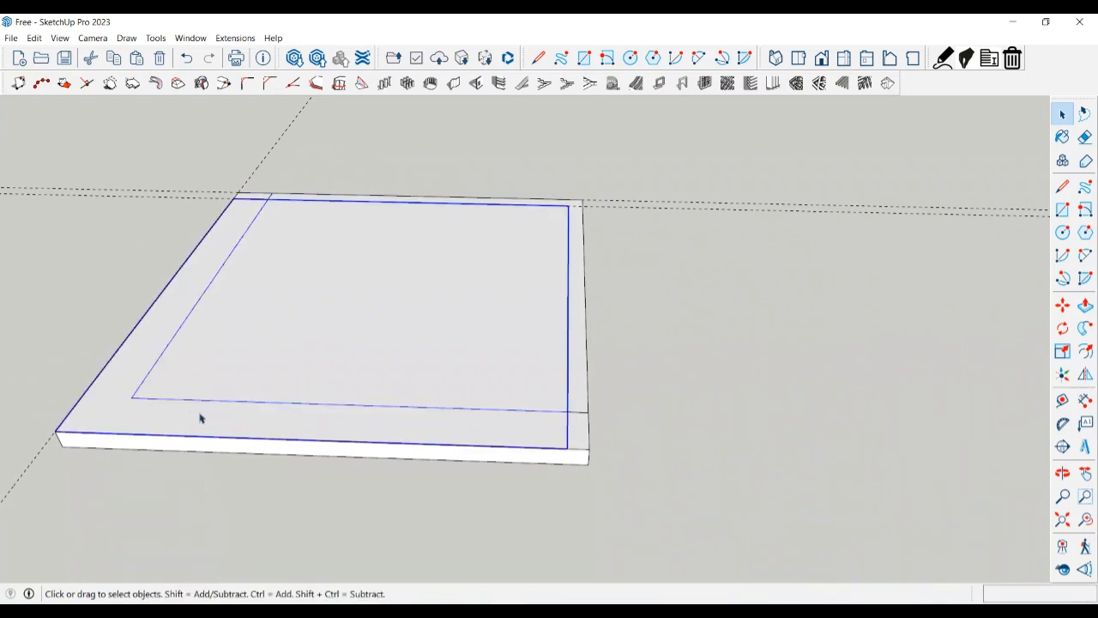
Push/Pull the L-shaped face inside its group upward by 20 mm
double_click(431, 432)
key(p)
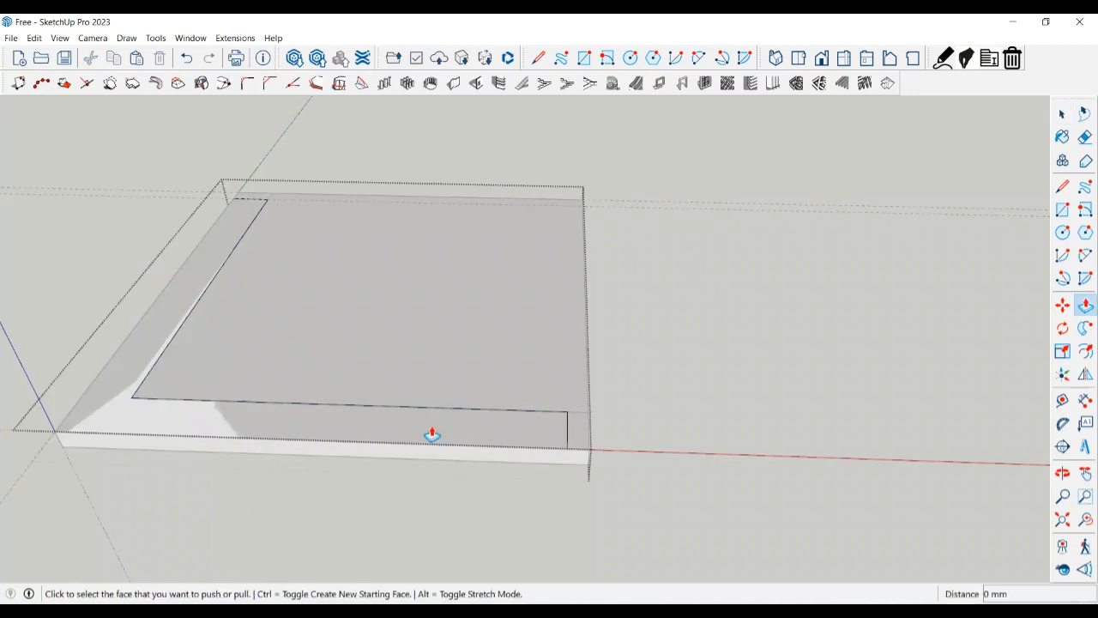
drag(432, 432, 433, 427)
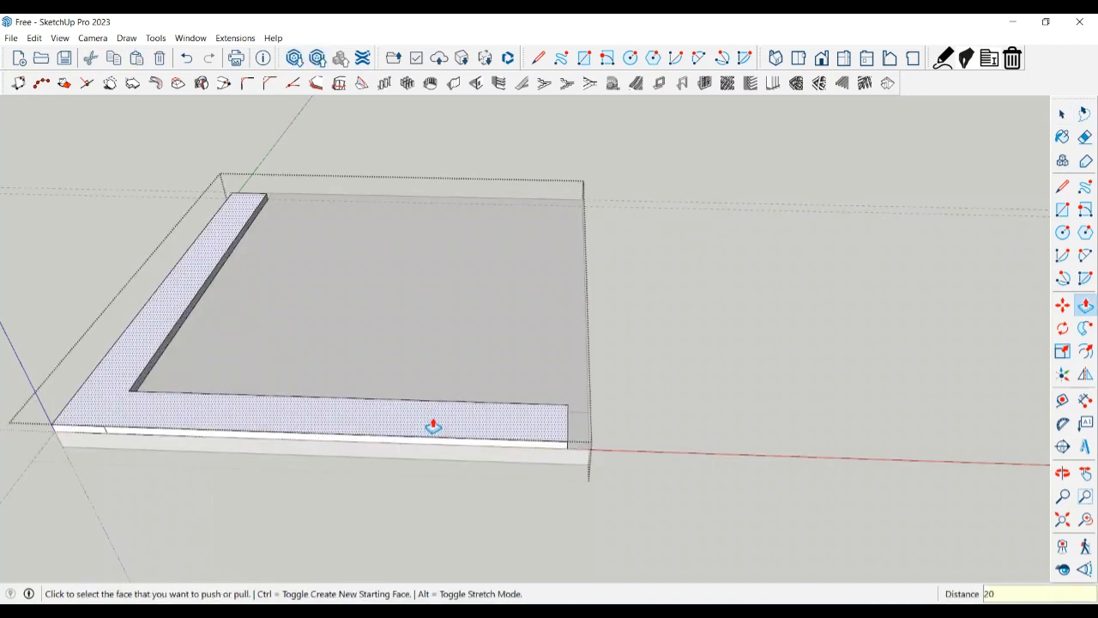
key(Return)
key(space)
Erase the leftover vertical edge near the left corner of the L-shaped frame's front face
scroll(405, 486, down, 2)
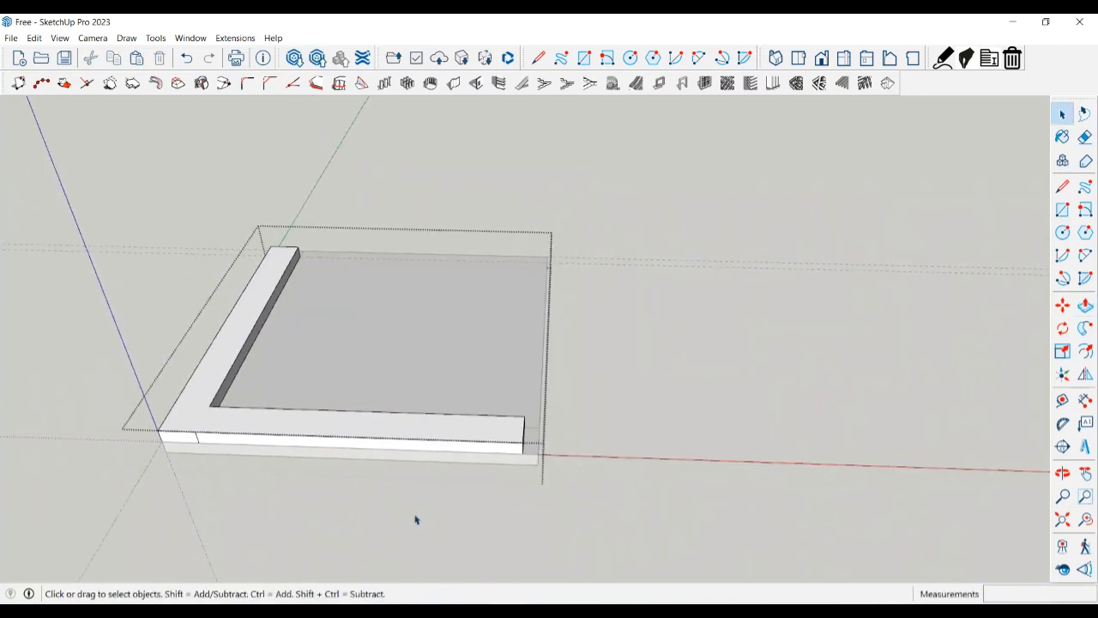
middle_drag(415, 519, 221, 422)
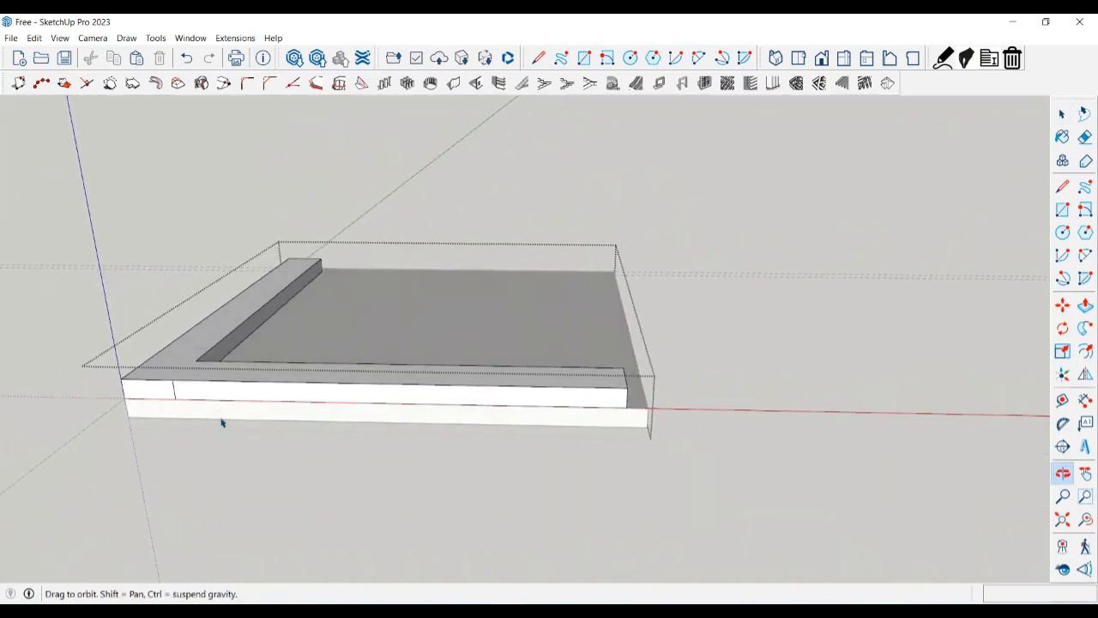
key(e)
click(174, 388)
key(space)
Push/Pull the end face of the L-shaped frame's front arm out to the slab's right edge
mouse_move(162, 385)
middle_down()
mouse_move(296, 483)
mouse_move(372, 515)
mouse_move(549, 454)
middle_up()
scroll(546, 439, up, 3)
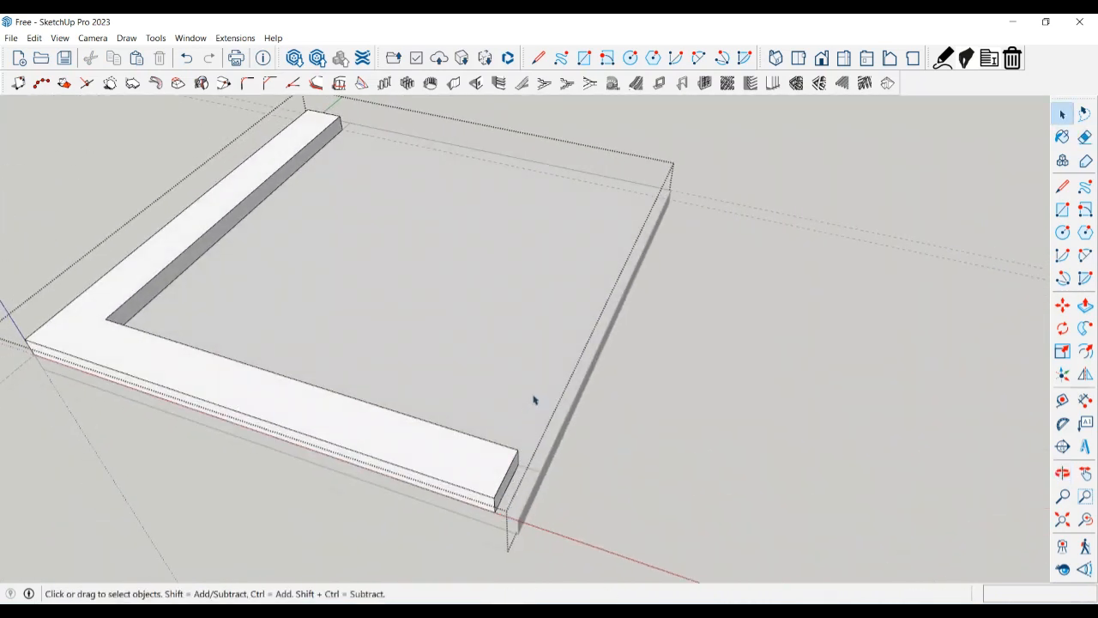
scroll(519, 494, up, 4)
scroll(523, 489, down, 2)
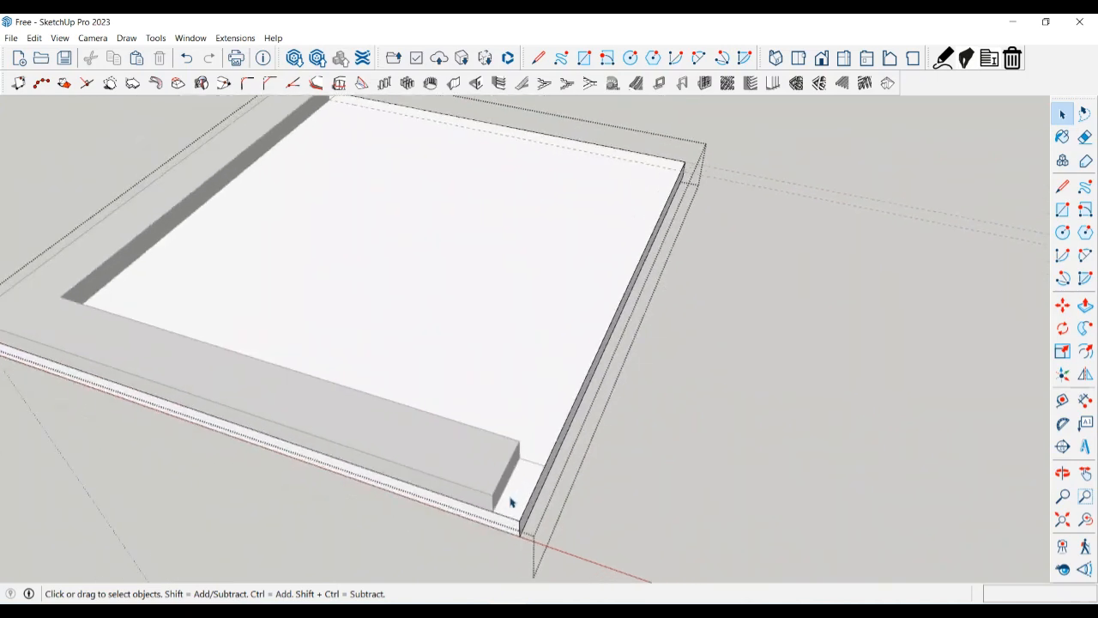
middle_drag(512, 503, 455, 483)
scroll(431, 448, up, 4)
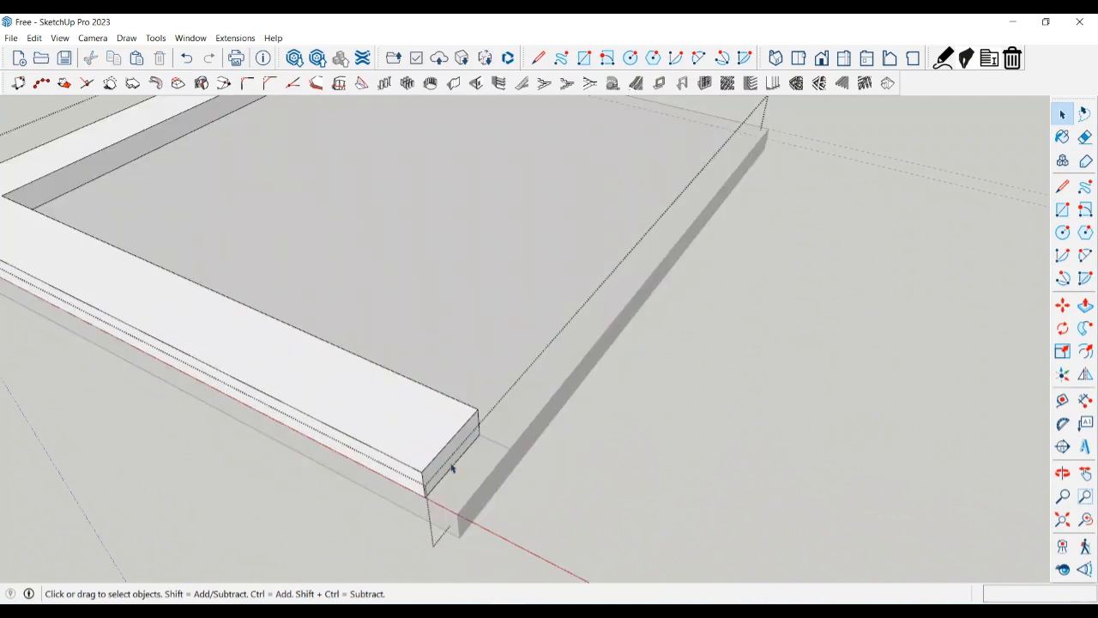
scroll(452, 467, up, 2)
key(p)
click(449, 465)
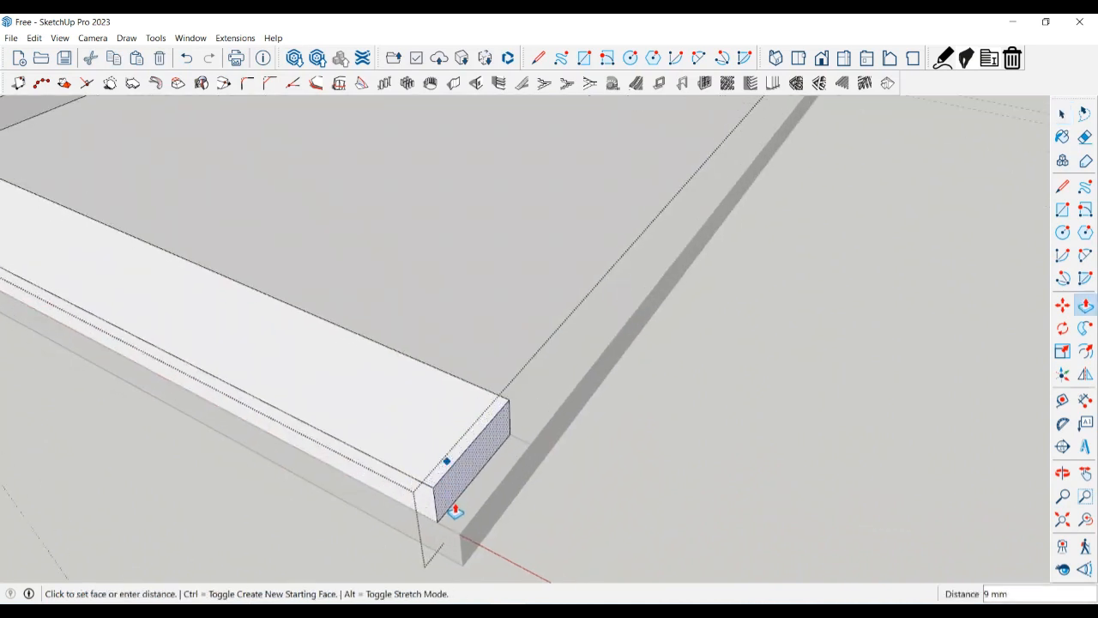
click(460, 536)
key(space)
Place a guide across the front arm's top face 20 mm inside its right end edge
middle_drag(479, 495, 505, 497)
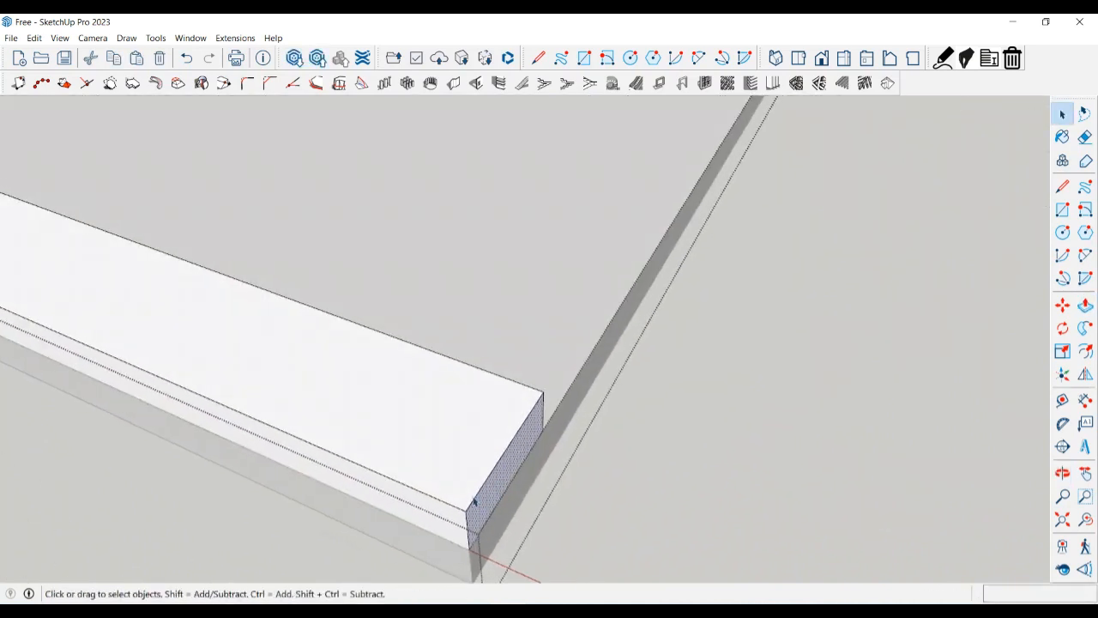
key(t)
click(487, 475)
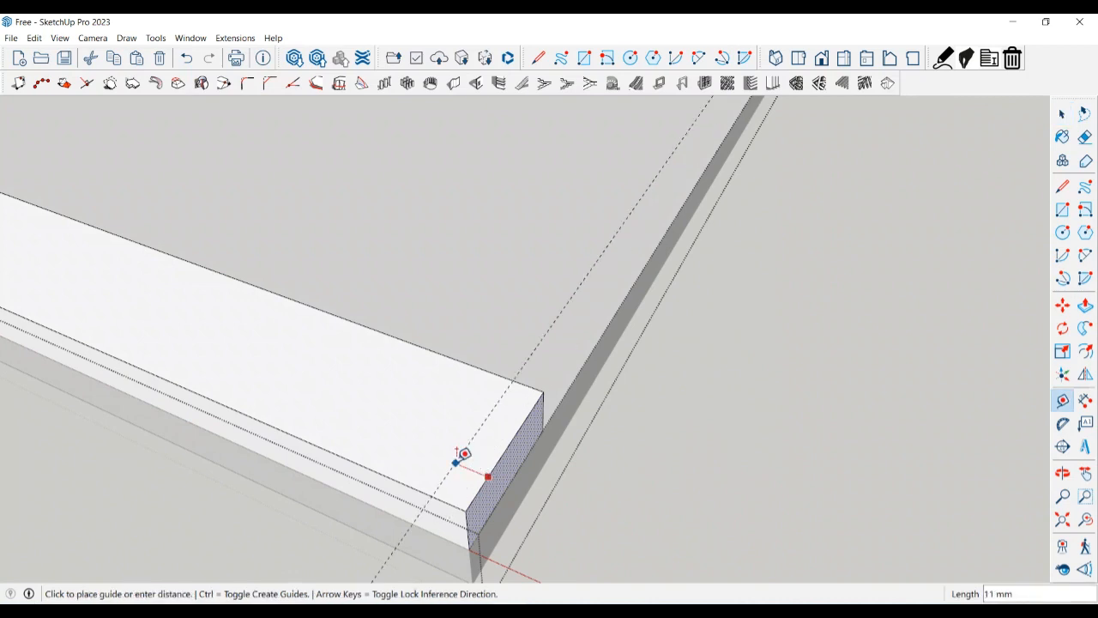
text(20)
key(Return)
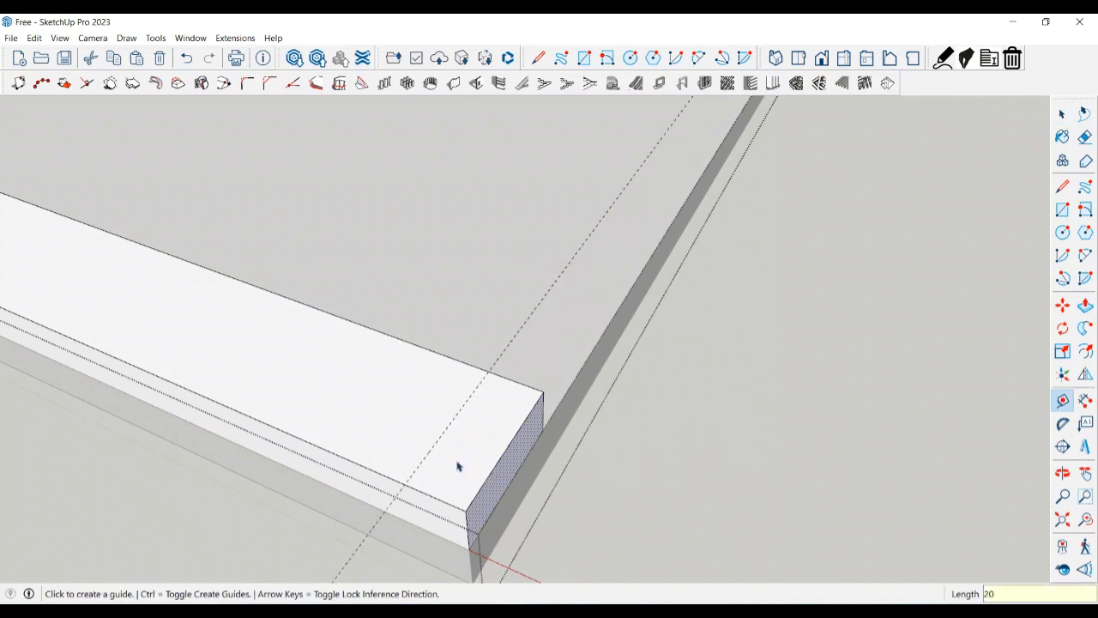
key(space)
Draw a line along the guide across the front arm's top face to mark off its end section
mouse_move(457, 466)
middle_down()
mouse_move(456, 480)
mouse_move(544, 461)
mouse_move(539, 473)
middle_up()
key(l)
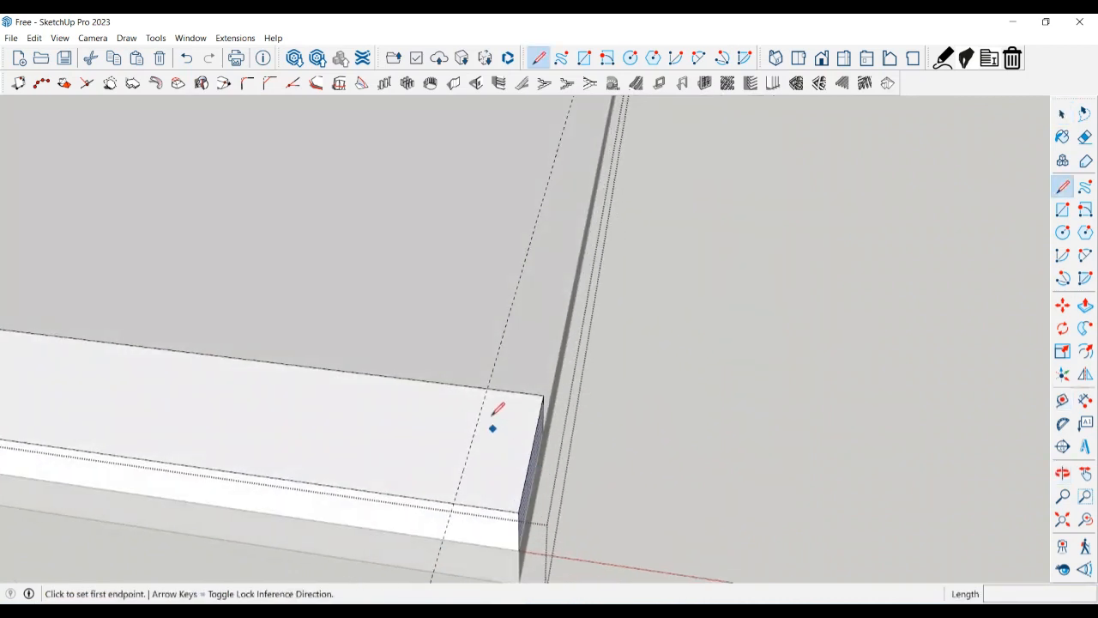
click(488, 388)
click(455, 504)
key(space)
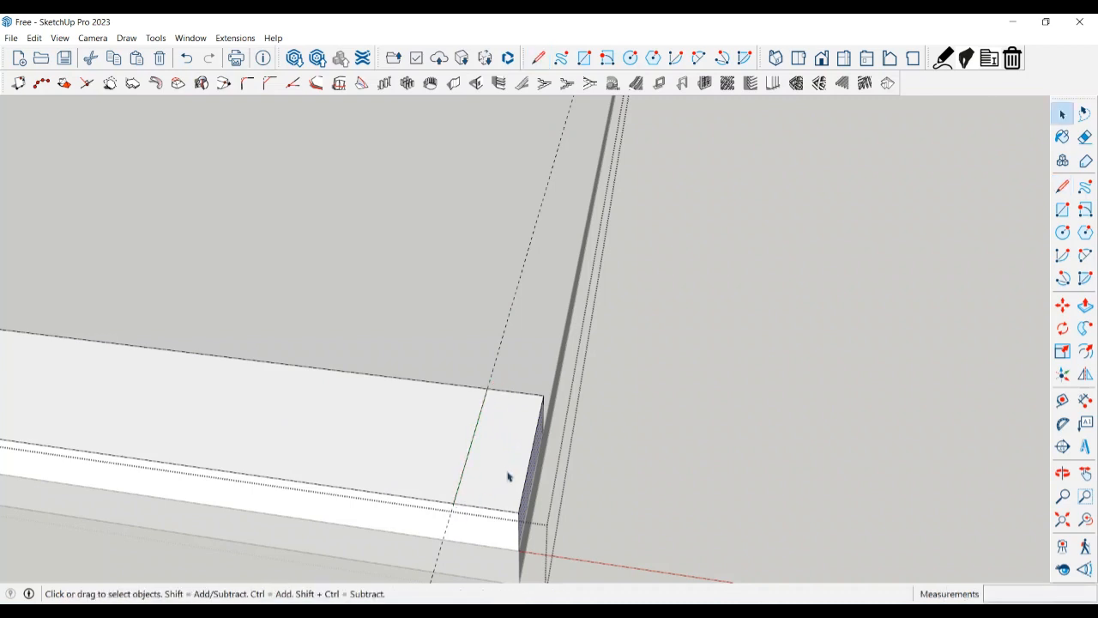
Push/Pull the marked end section of the front arm upward by 600 mm to form a corner post
click(506, 469)
key(p)
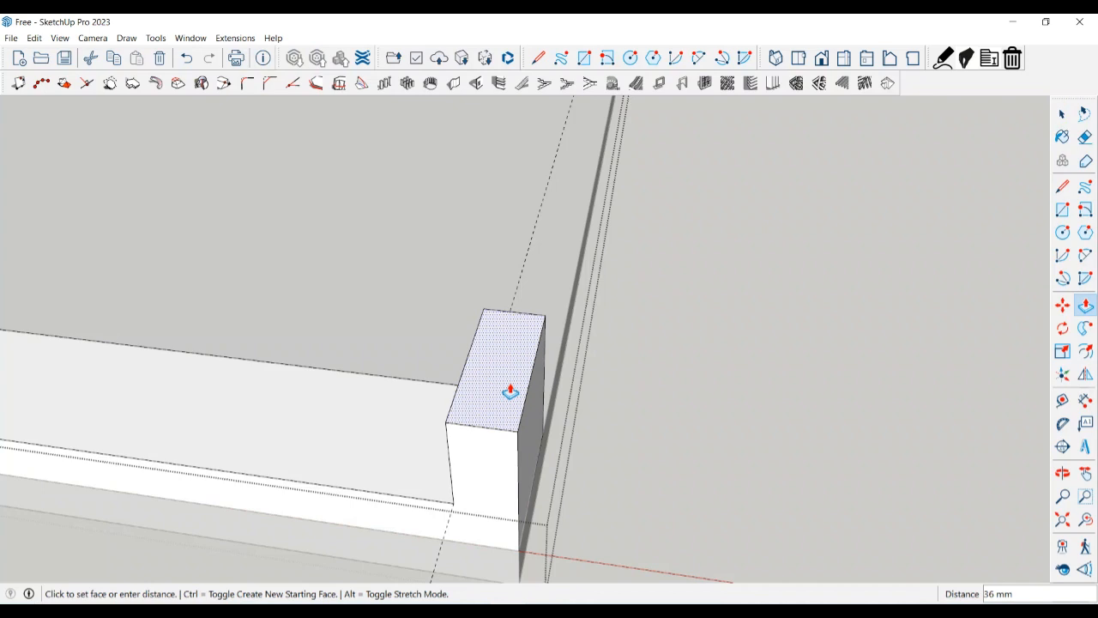
click(510, 391)
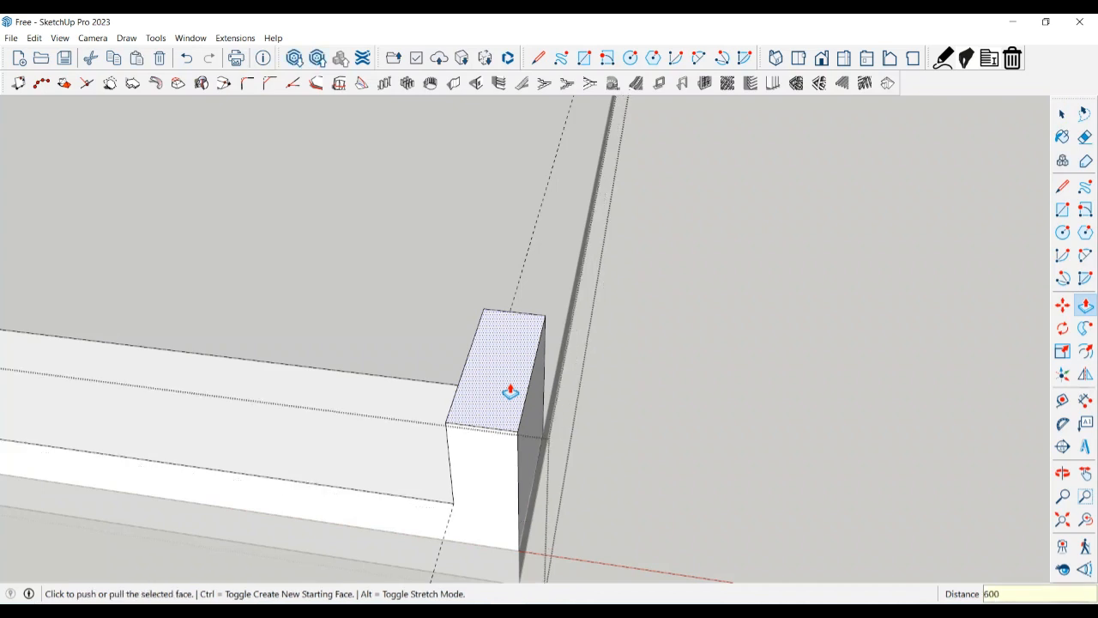
key(Return)
scroll(551, 448, down, 8)
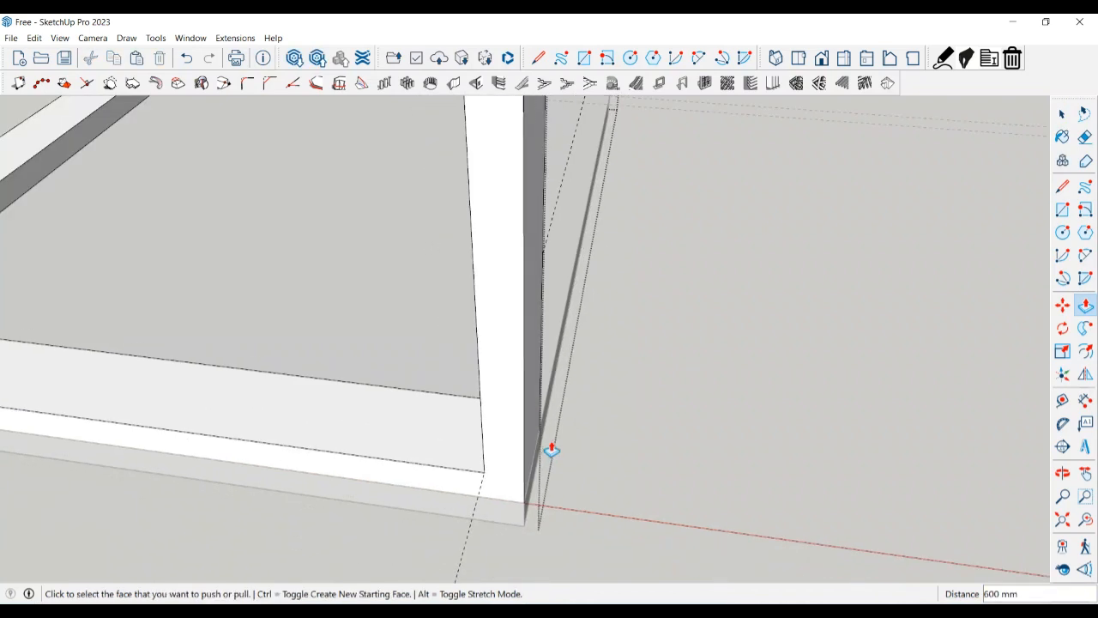
middle_drag(587, 471, 794, 484)
scroll(654, 485, down, 3)
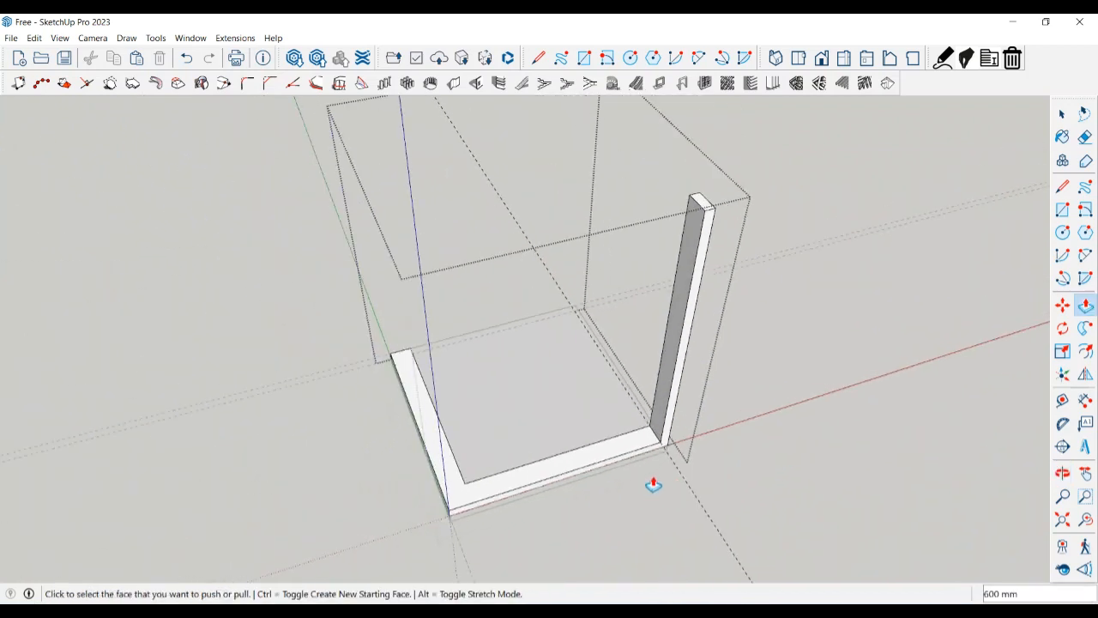
Place a guide across the post's inner face a short distance below its top edge
scroll(706, 225, up, 3)
key(space)
mouse_move(705, 218)
middle_down()
mouse_move(700, 227)
mouse_move(716, 211)
middle_up()
key(t)
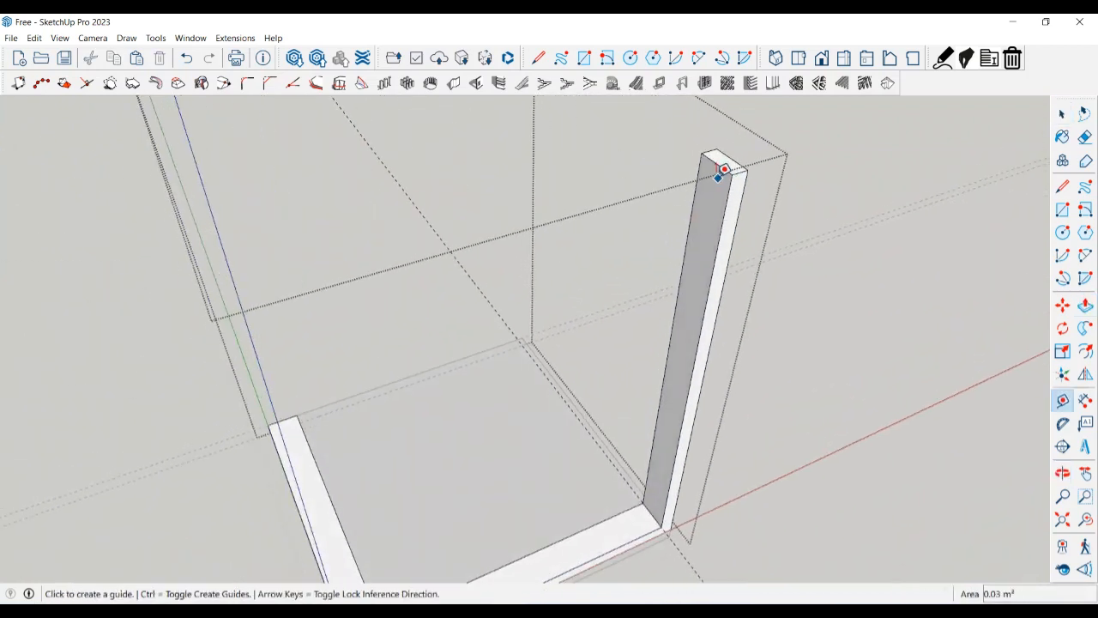
click(716, 163)
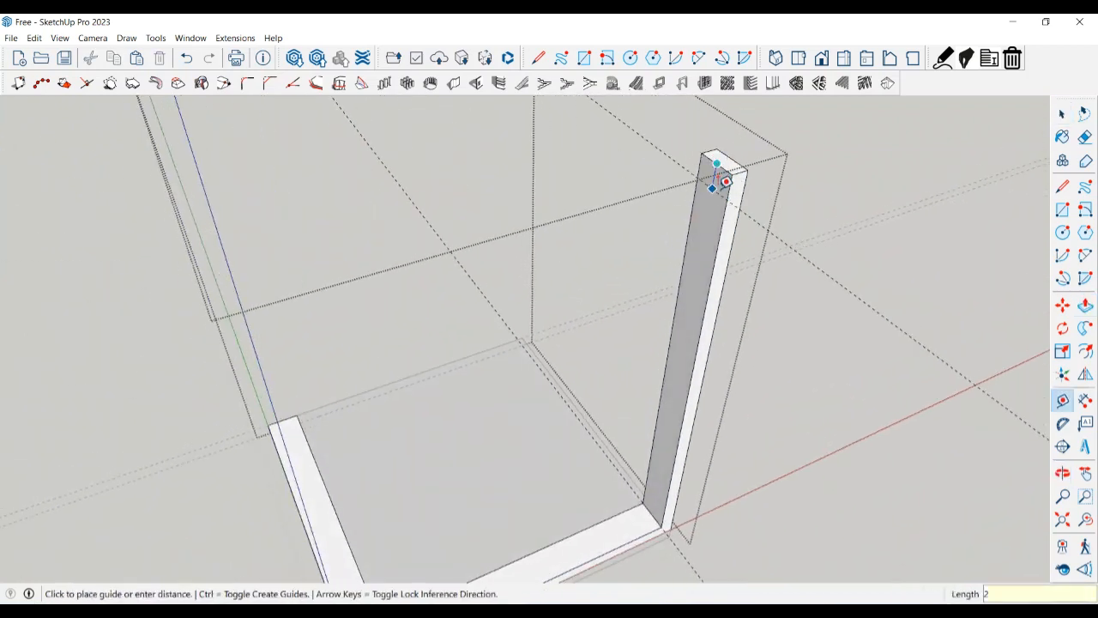
key(Return)
key(space)
Draw a line along the guide across the post's inner face to mark off its upper section
scroll(725, 181, up, 2)
key(l)
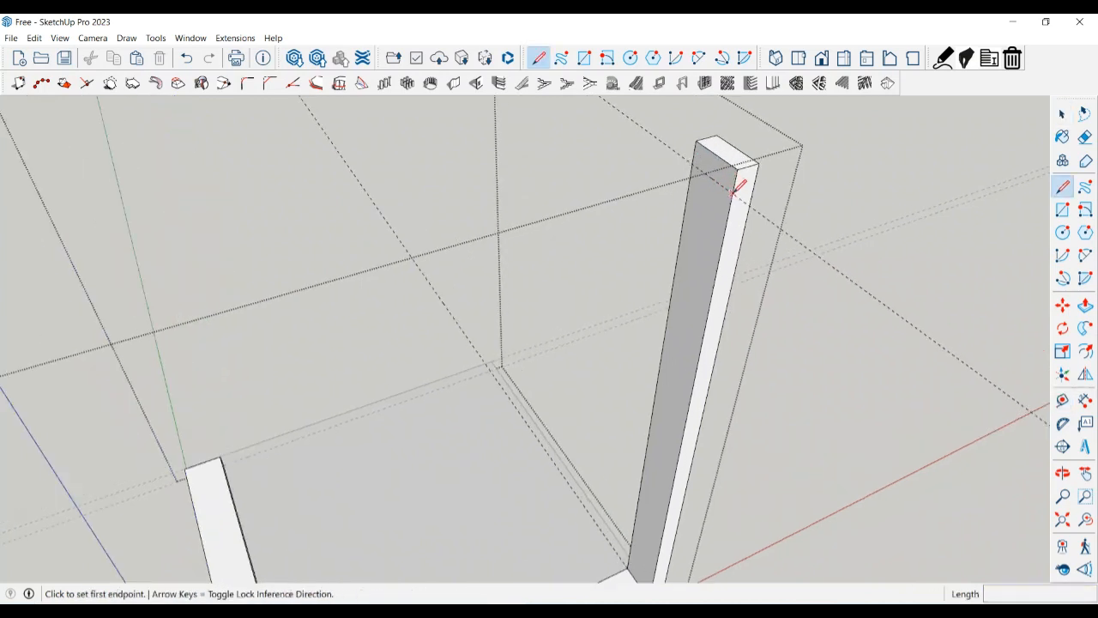
click(729, 191)
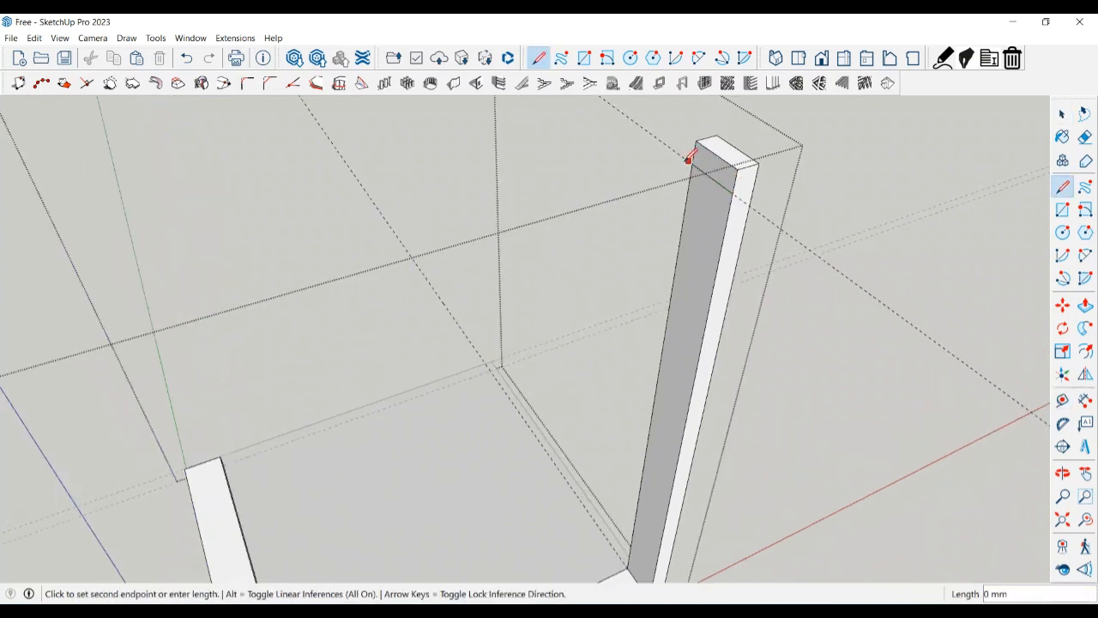
click(693, 159)
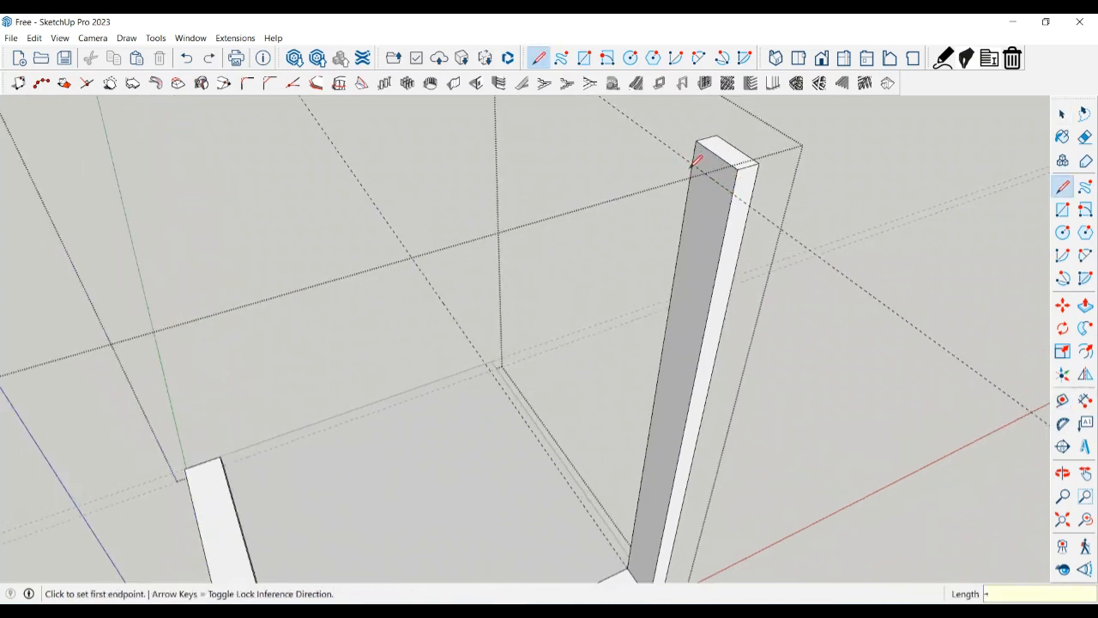
click(730, 190)
key(space)
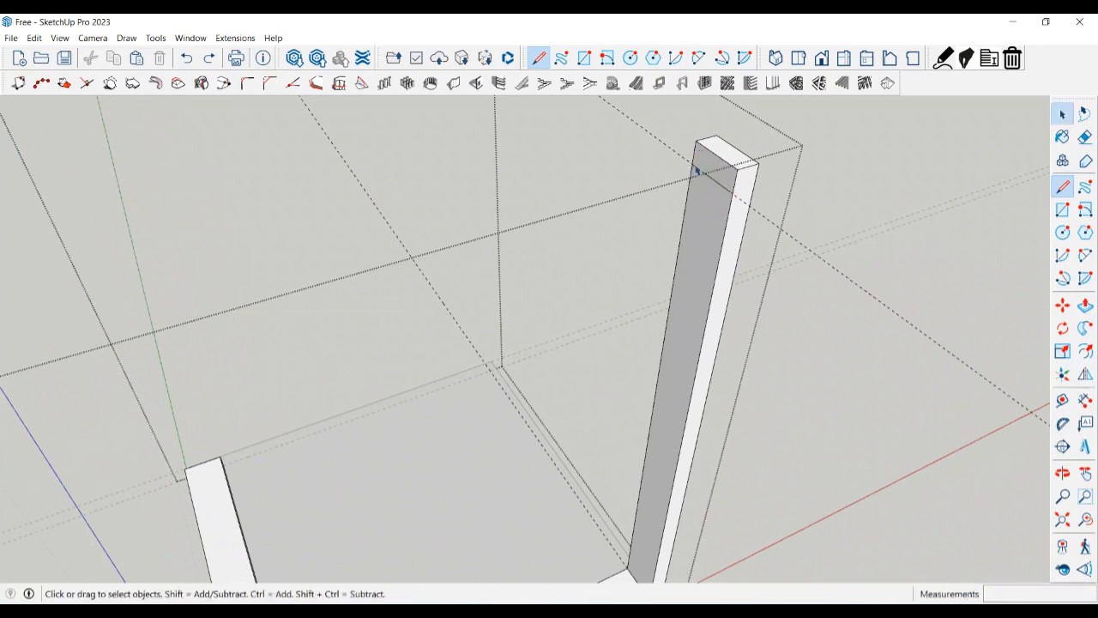
Push/Pull the post's marked upper section 430 mm across the front, and extend this top beam another 50 mm to the slab's outer edge
key(p)
click(711, 174)
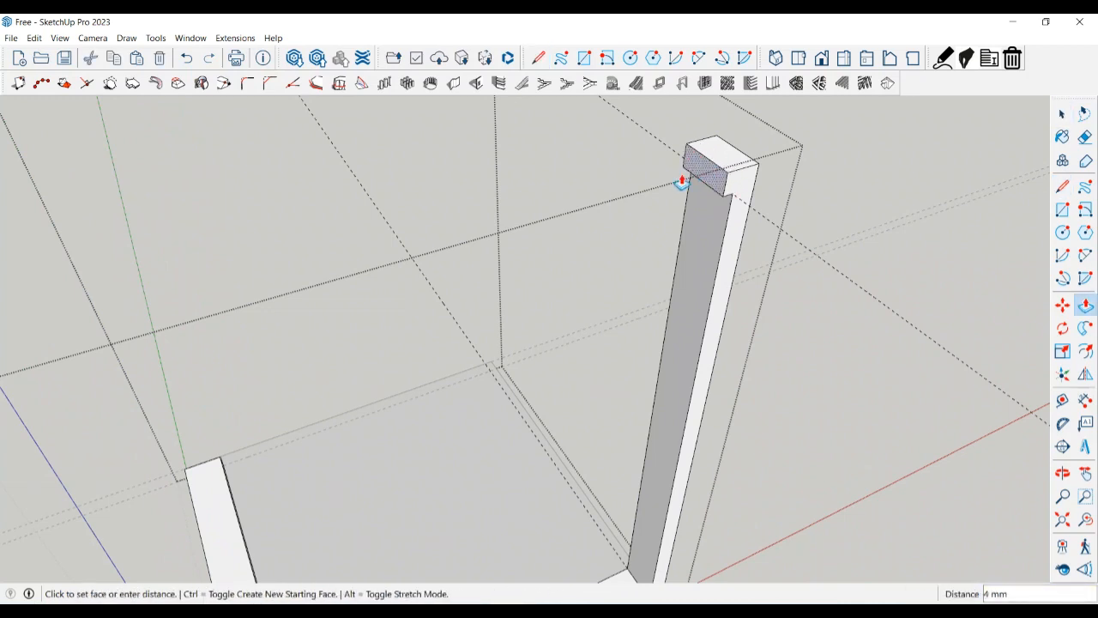
click(233, 512)
scroll(349, 449, down, 5)
middle_drag(349, 449, 348, 477)
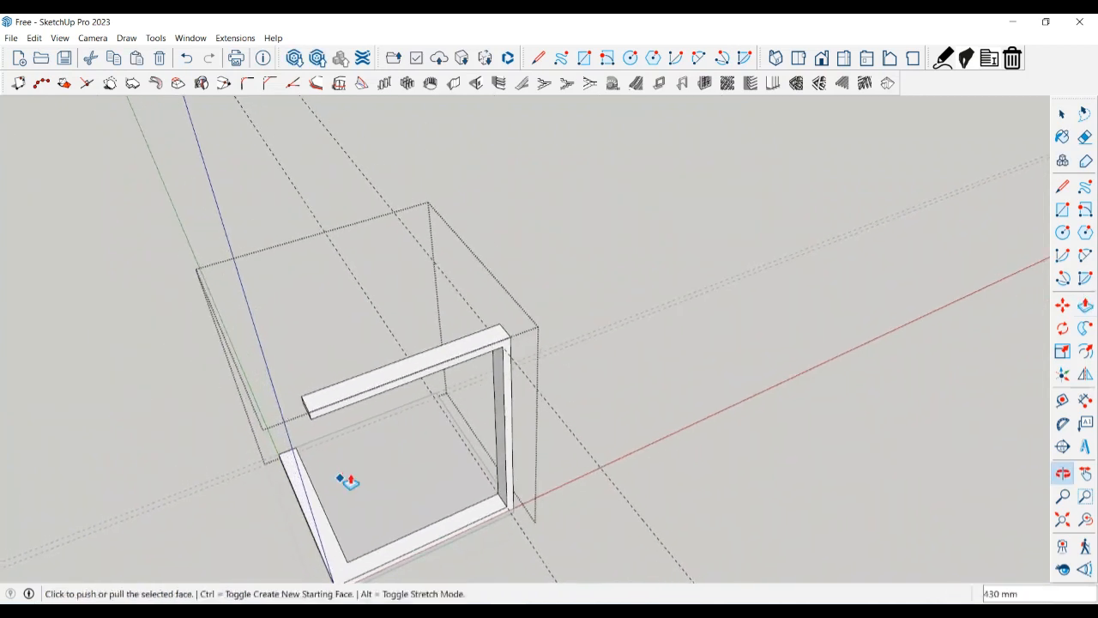
mouse_move(318, 417)
middle_down()
mouse_move(304, 446)
mouse_move(311, 412)
middle_up()
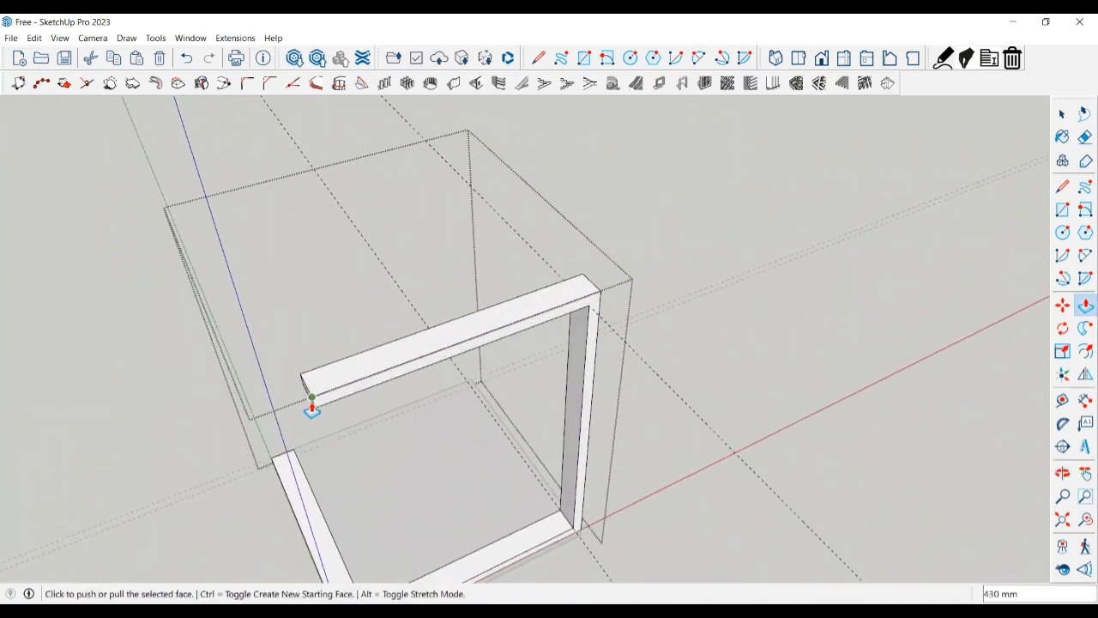
middle_drag(306, 515, 820, 482)
scroll(835, 431, up, 6)
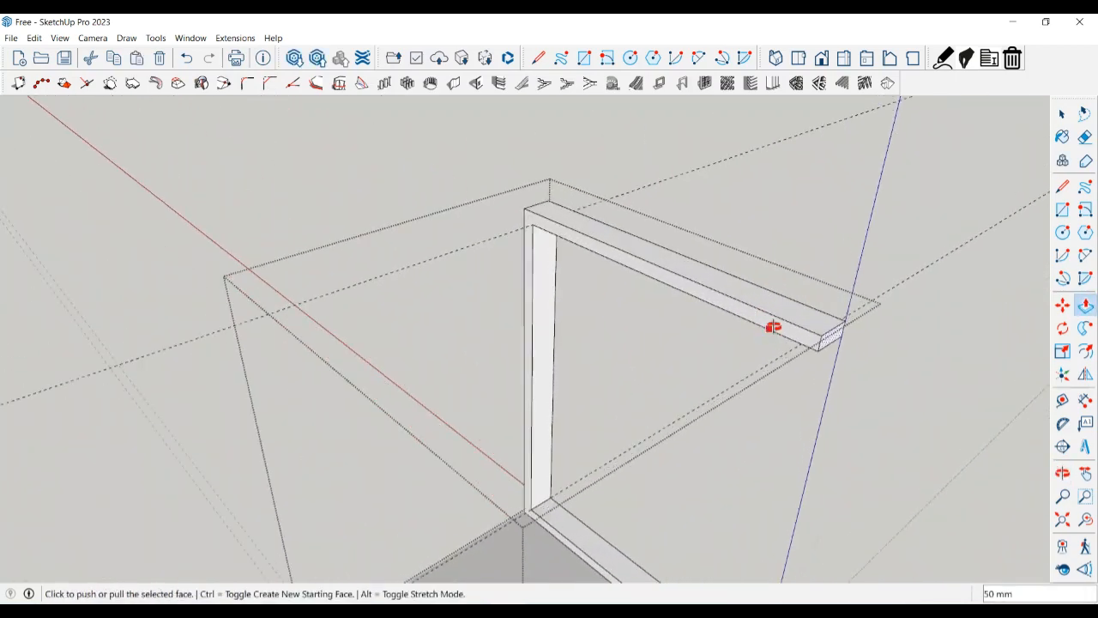
Place a guide across the top beam's inner long face, parallel to the edge at its free end
middle_drag(772, 326, 838, 327)
key(space)
scroll(828, 330, up, 2)
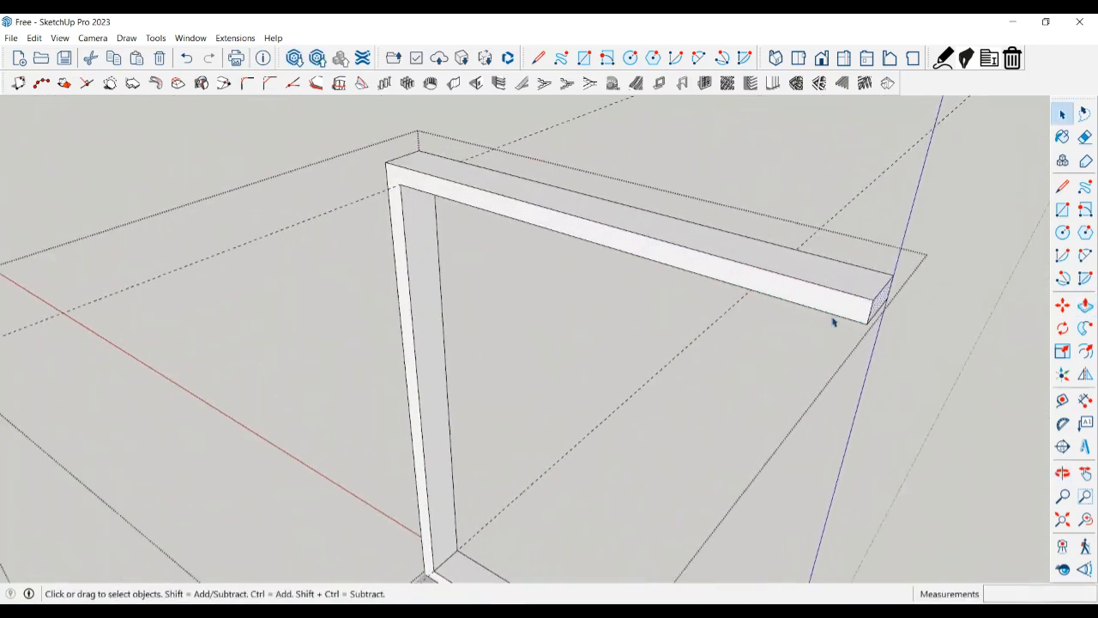
key(t)
click(870, 310)
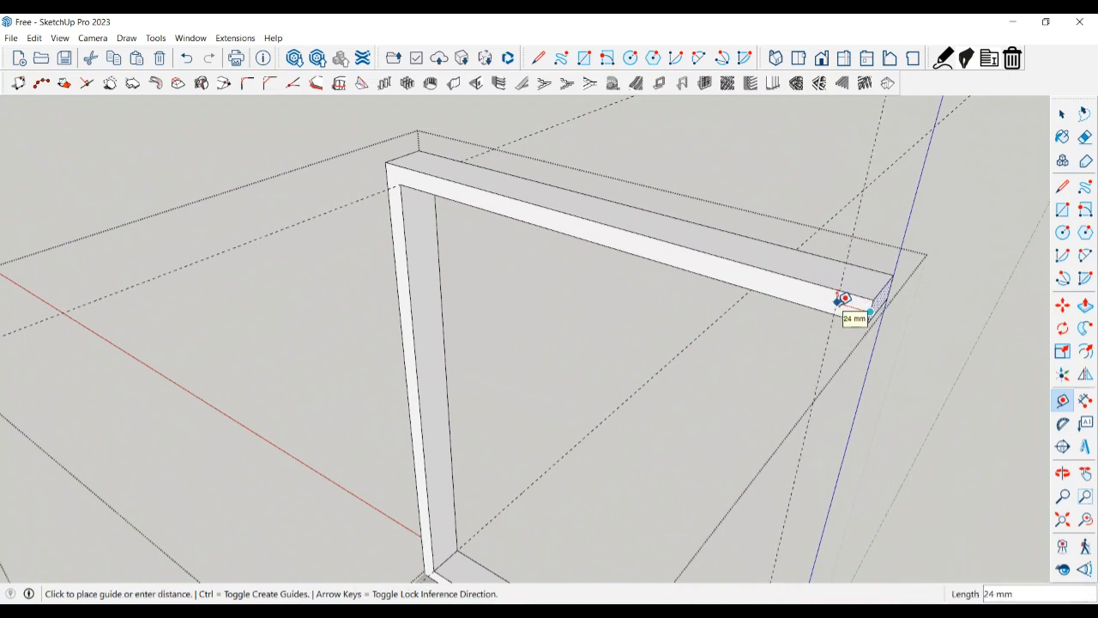
key(Return)
key(space)
Draw a line along the guide on the top beam's inner face to separate the end section
key(l)
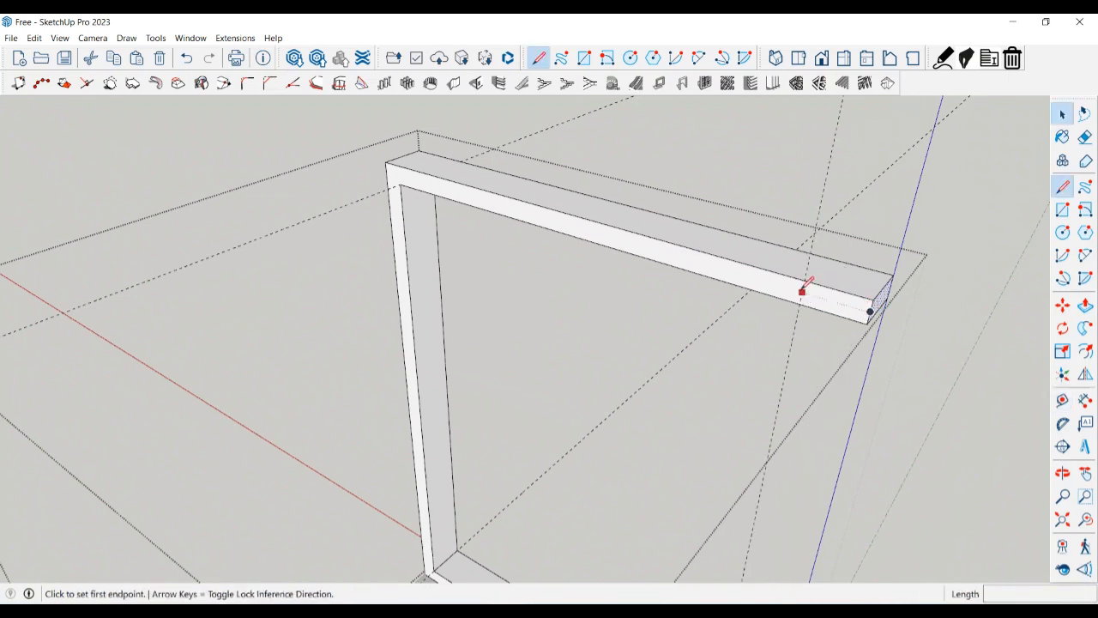
click(806, 277)
click(805, 301)
key(space)
Push/Pull the top beam's marked end section 68 mm and another 362 mm, level with the end of the lower side arm
click(842, 304)
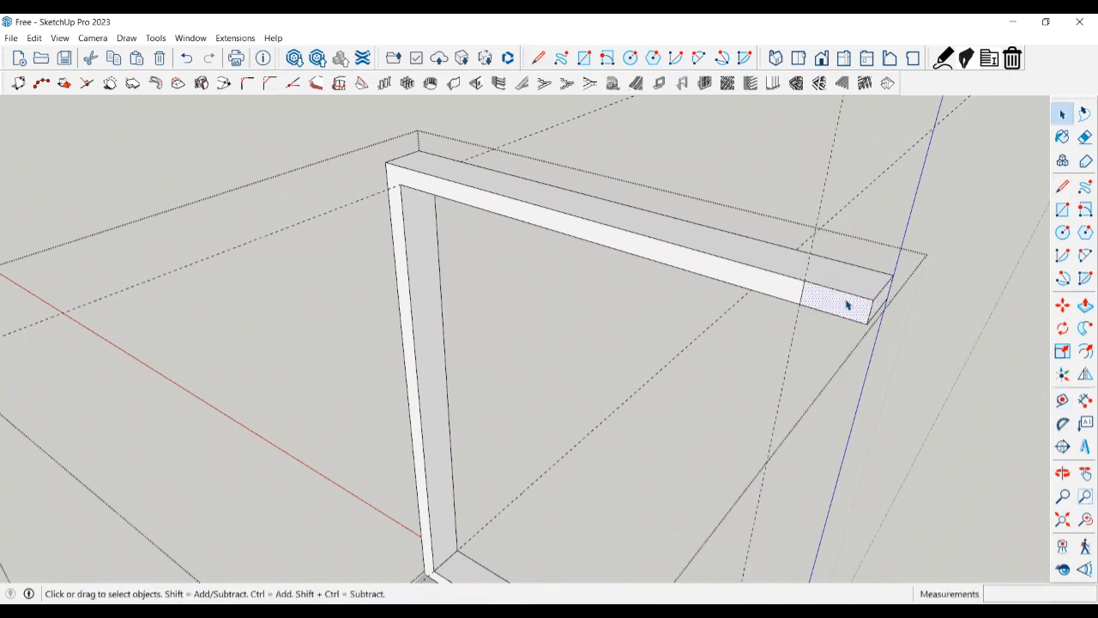
key(p)
click(846, 302)
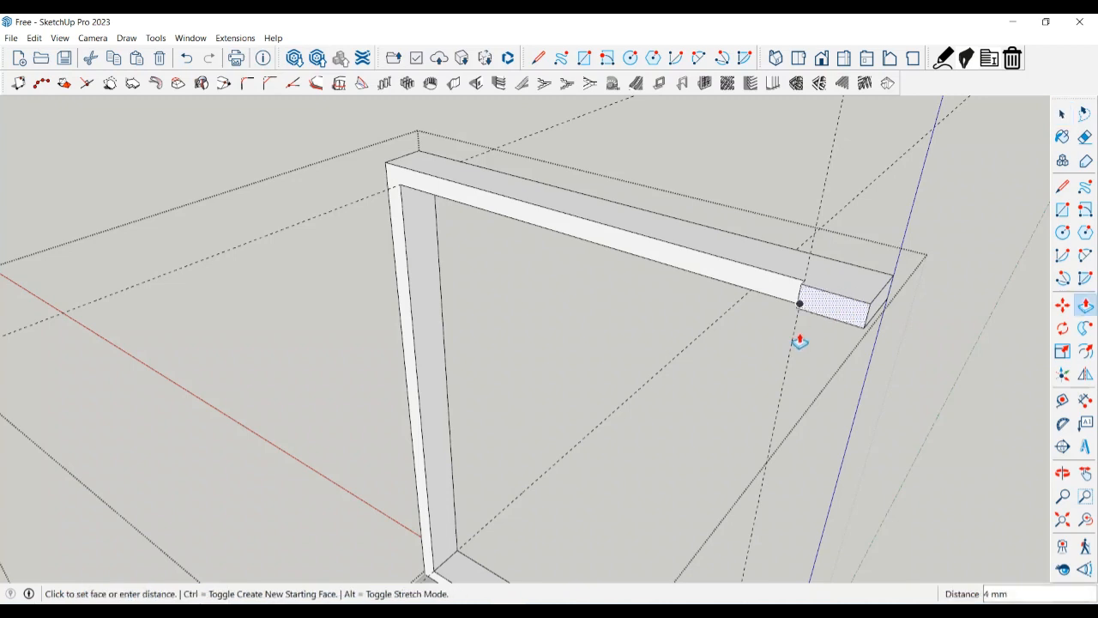
click(823, 305)
scroll(803, 291, down, 3)
scroll(804, 292, down, 2)
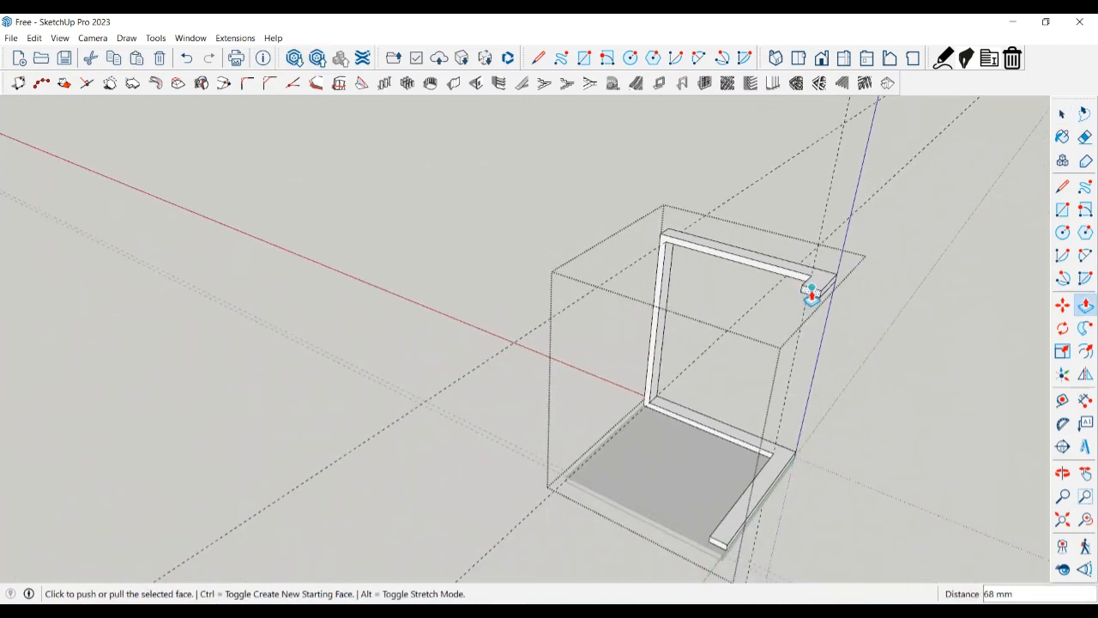
click(812, 294)
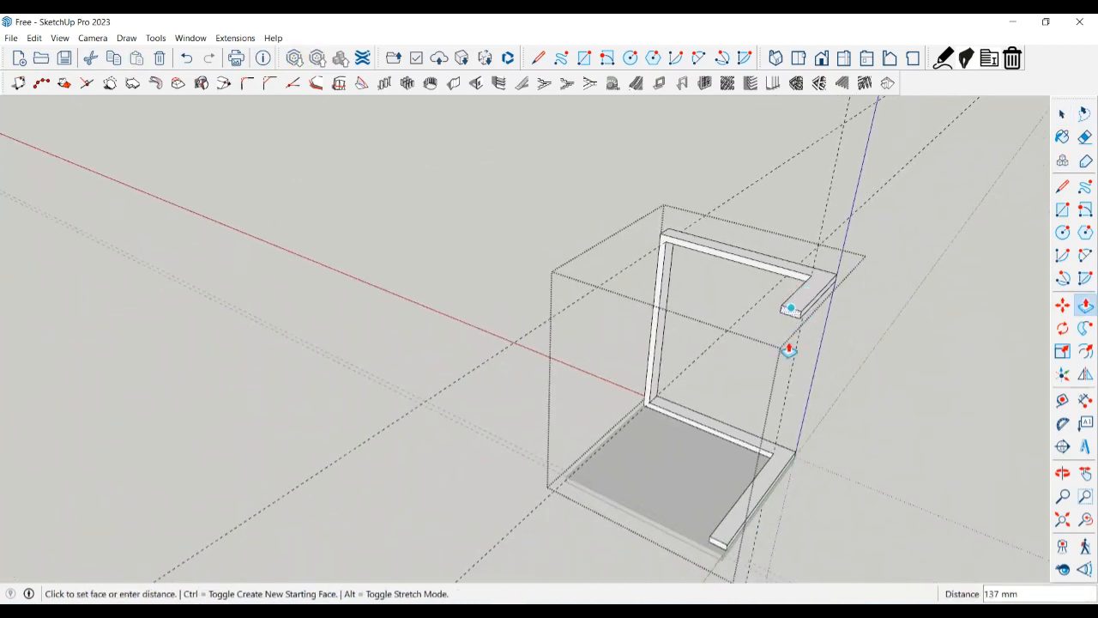
click(723, 547)
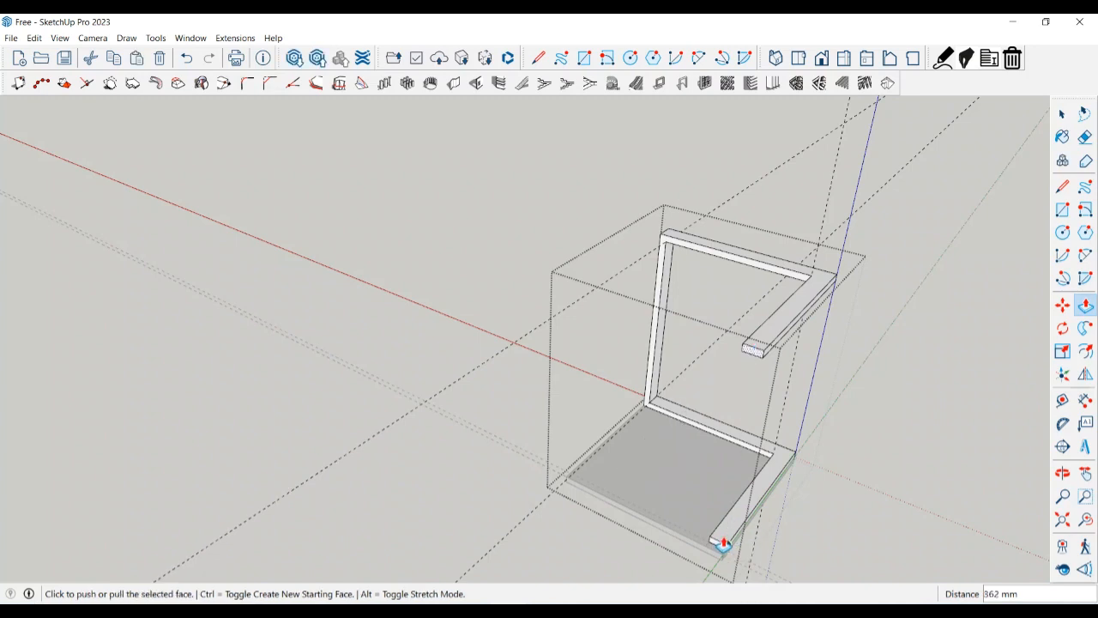
Push/Pull the lower side arm's end face out to the slab's edge
middle_drag(723, 542, 752, 520)
key(space)
scroll(754, 509, up, 3)
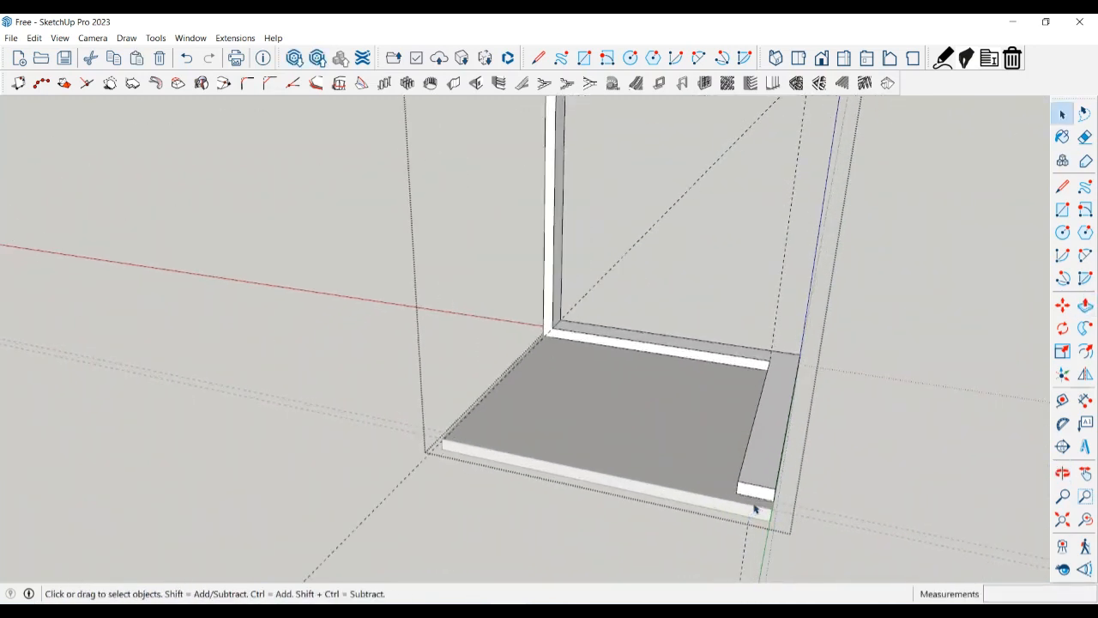
scroll(754, 510, up, 2)
click(758, 501)
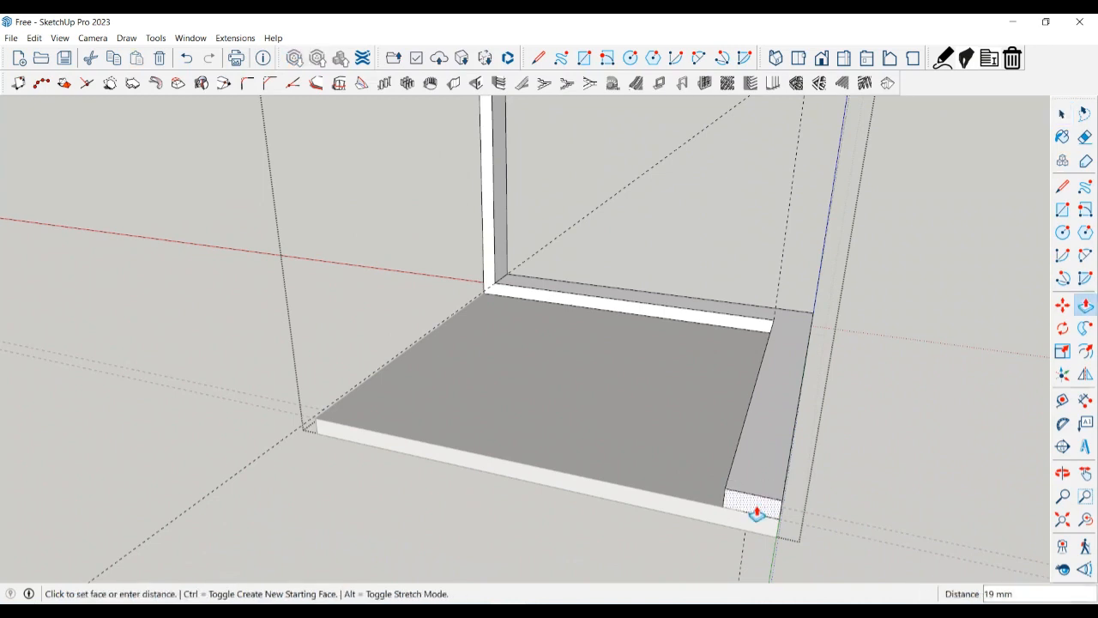
click(705, 506)
key(space)
Place a guide across the lower side arm's top face 20 mm inside its end edge
scroll(723, 501, up, 1)
middle_drag(725, 498, 661, 512)
key(t)
scroll(683, 527, up, 1)
click(675, 546)
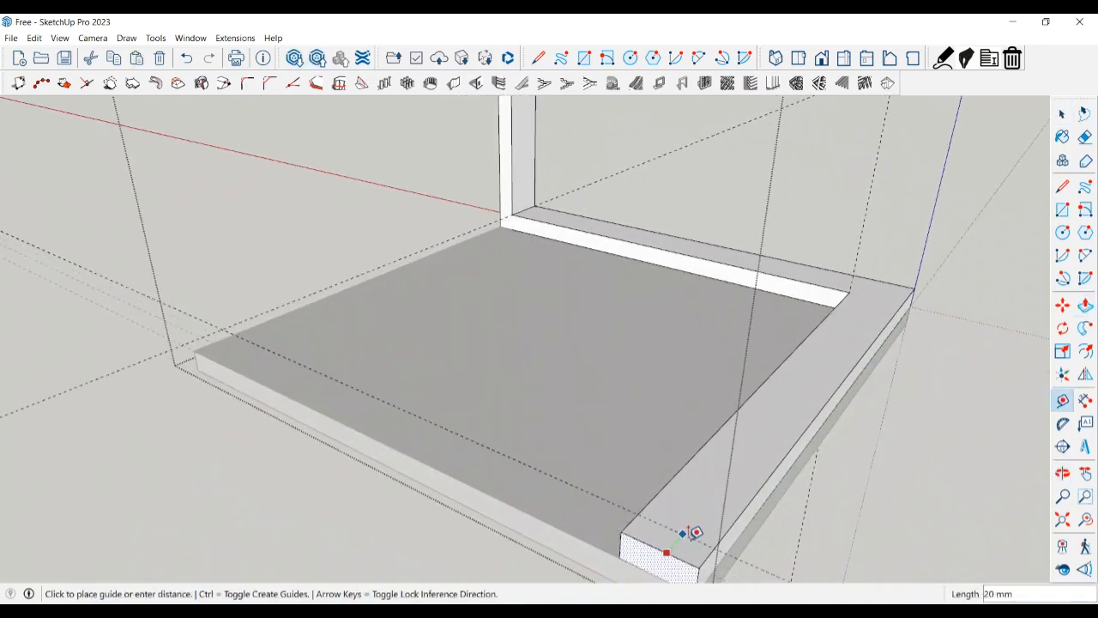
key(Return)
key(space)
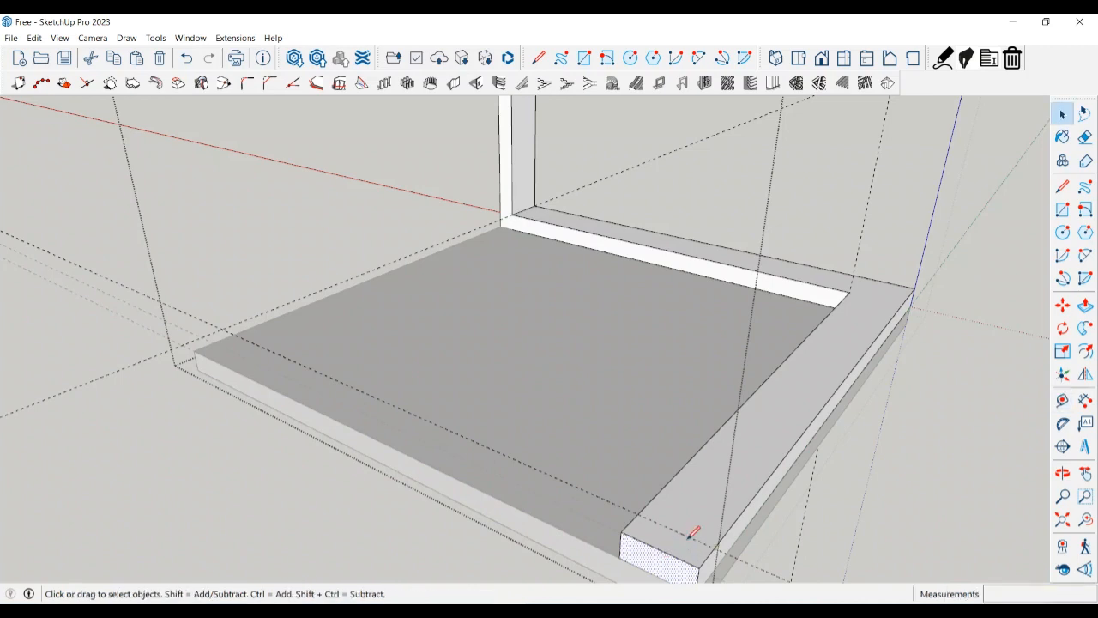
Draw a line along the guide across the lower side arm's top face to mark off its end section
key(l)
click(649, 518)
click(717, 544)
key(space)
Push/Pull the lower side arm's end section upward into a second post reaching the underside of the upper side arm
key(p)
click(693, 549)
scroll(696, 439, down, 5)
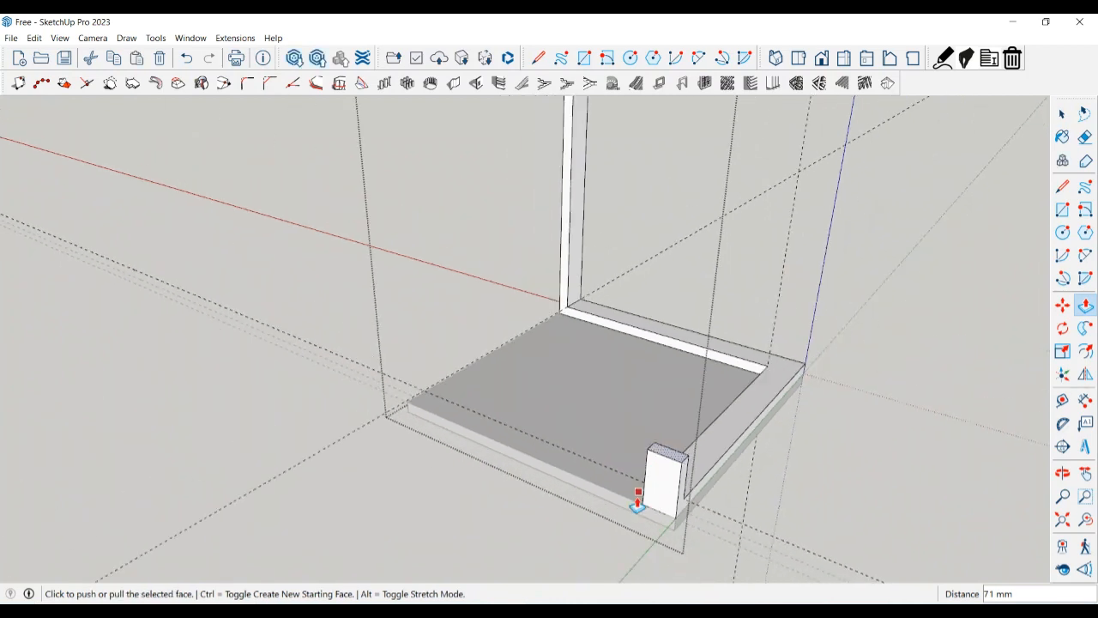
click(657, 489)
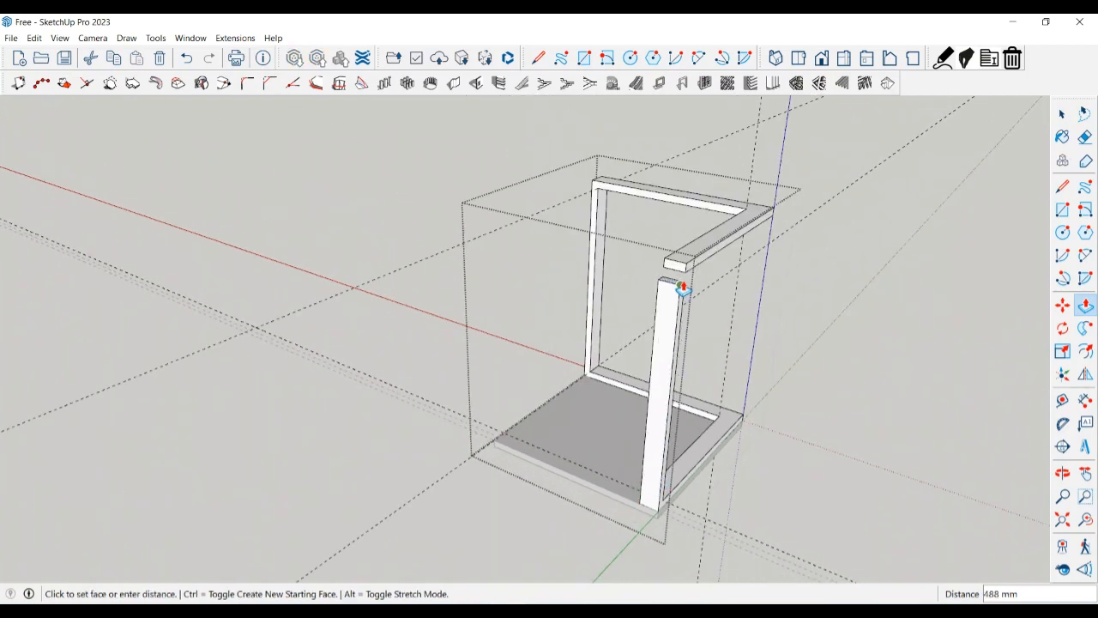
click(686, 276)
scroll(684, 279, up, 3)
key(space)
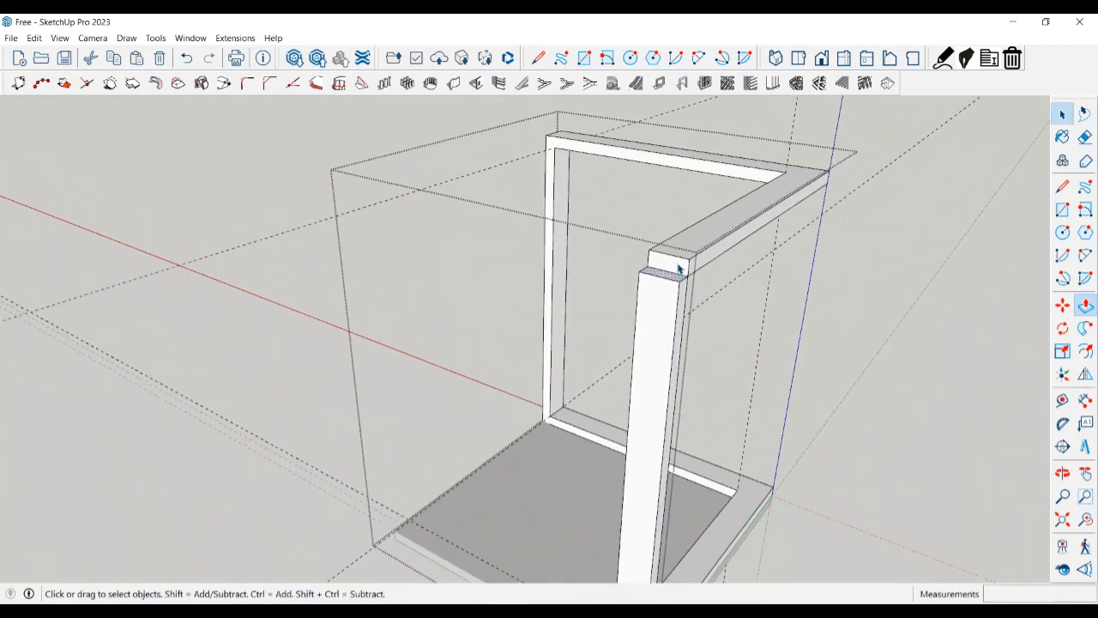
Push/Pull the upper side arm's end face 20 mm over the second post, flush with the post's outer face
key(p)
click(678, 269)
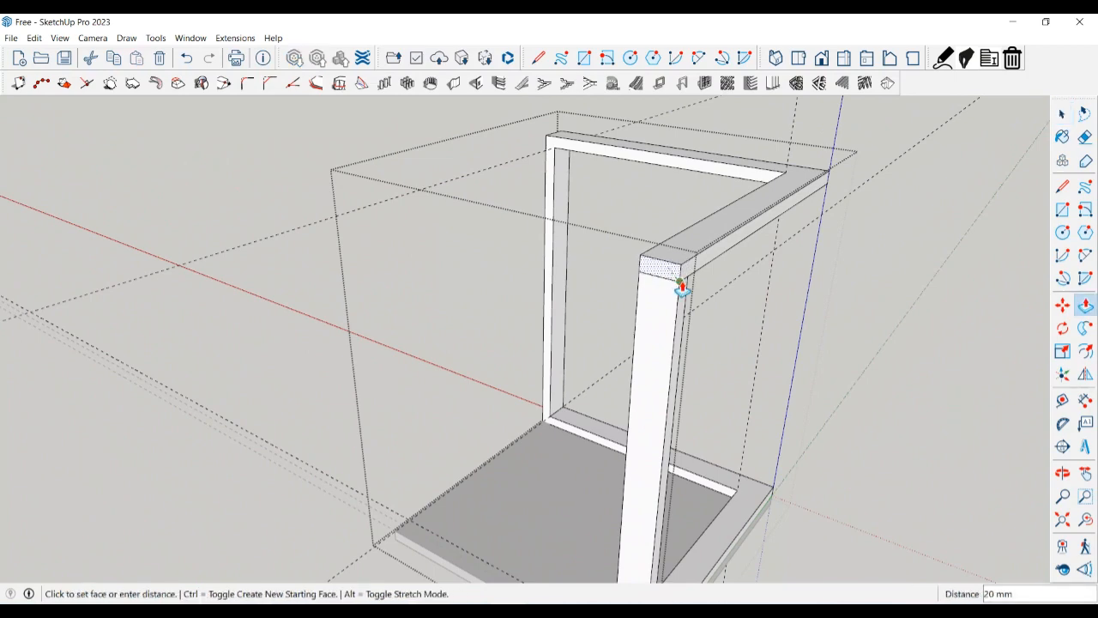
click(679, 281)
key(space)
Erase the leftover edges at the upper corner where the second post meets the upper side arm
mouse_move(686, 284)
middle_down()
mouse_move(571, 284)
mouse_move(447, 316)
mouse_move(477, 355)
mouse_move(721, 363)
mouse_move(711, 320)
middle_up()
scroll(523, 297, up, 3)
key(e)
scroll(598, 392, down, 3)
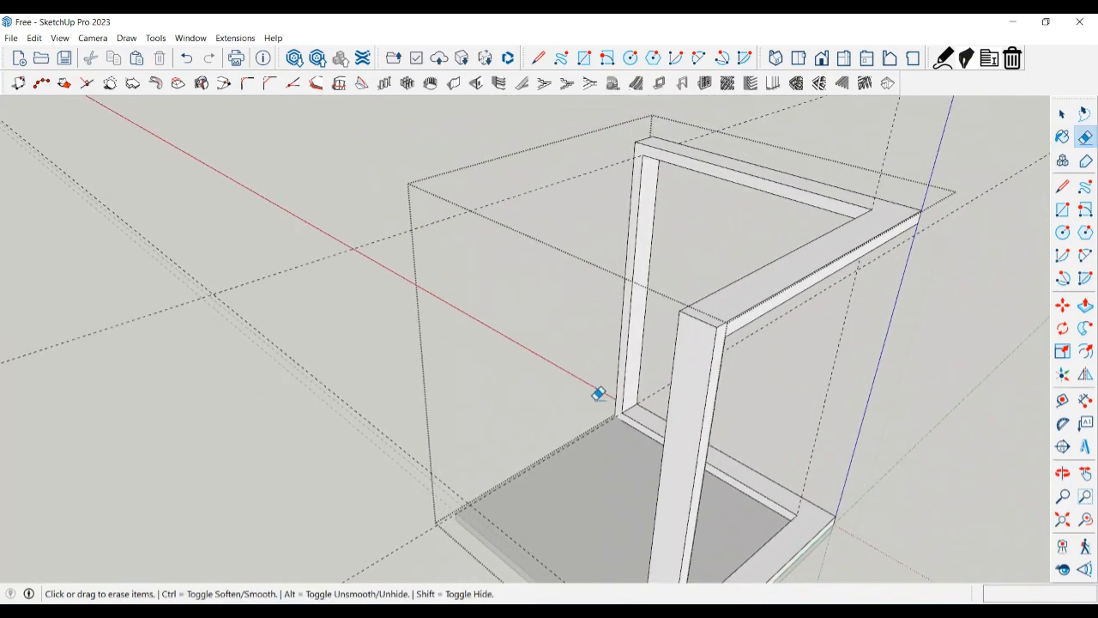
middle_drag(598, 392, 934, 358)
scroll(855, 177, up, 5)
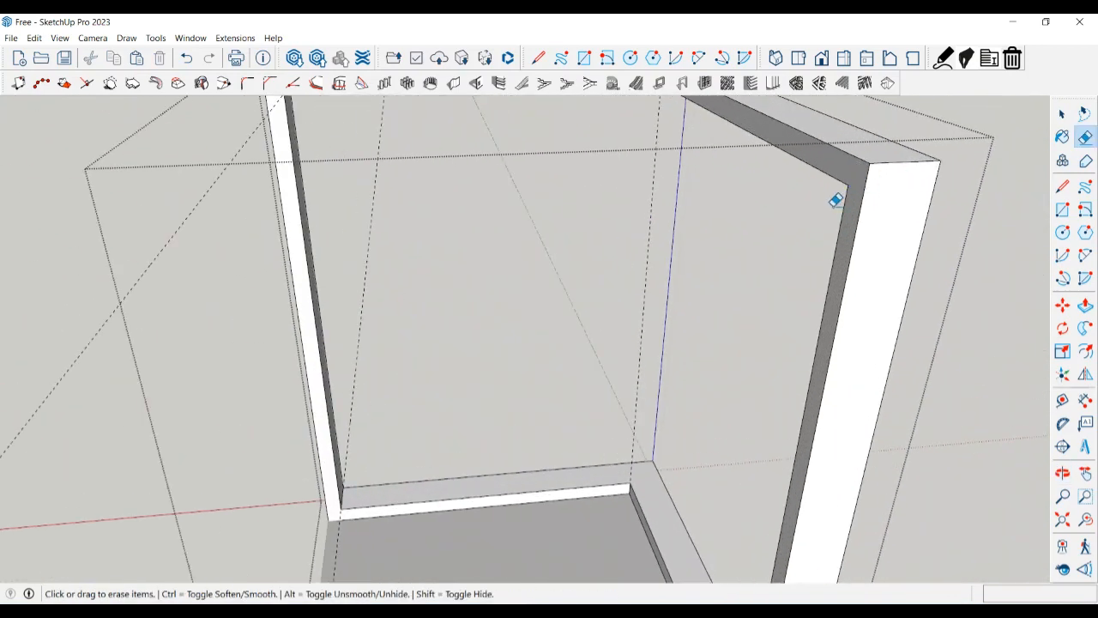
scroll(836, 200, down, 6)
mouse_move(805, 459)
middle_down()
mouse_move(793, 478)
mouse_move(575, 403)
mouse_move(709, 417)
mouse_move(710, 402)
middle_up()
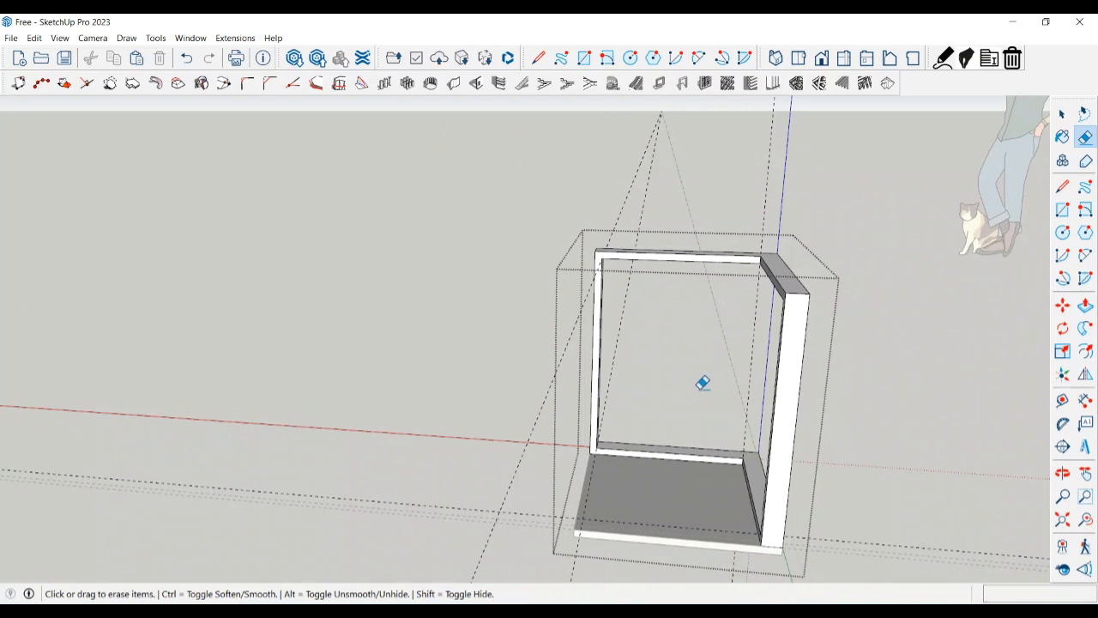
Erase the construction guides crossing over the frame and the slab, both outside and inside the frame group
middle_drag(703, 383, 716, 543)
click(869, 473)
middle_drag(874, 490, 818, 493)
key(e)
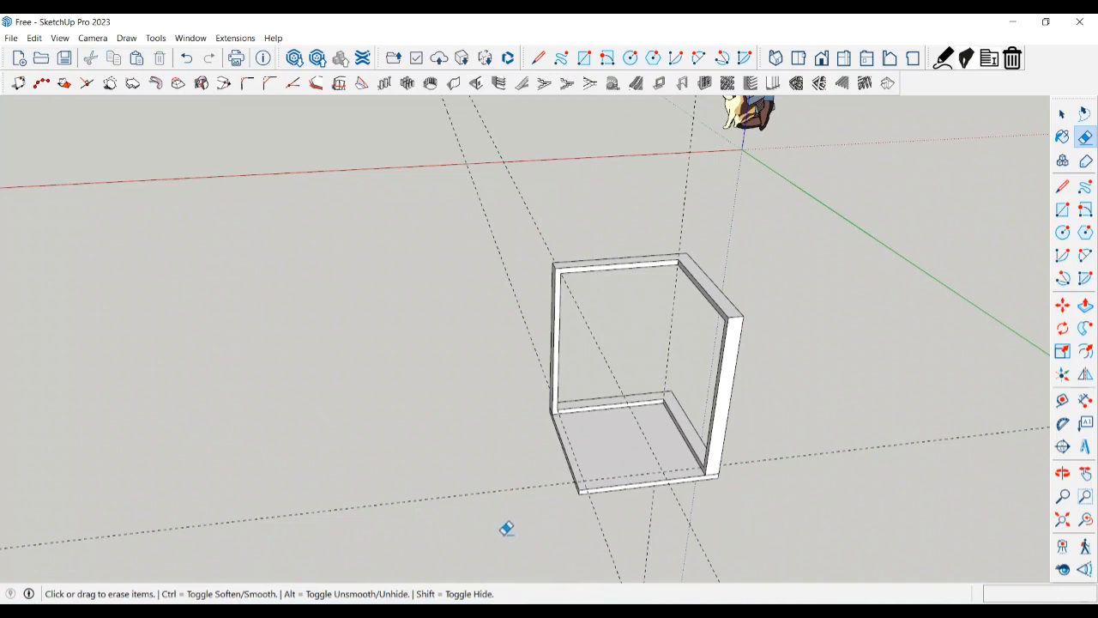
key(space)
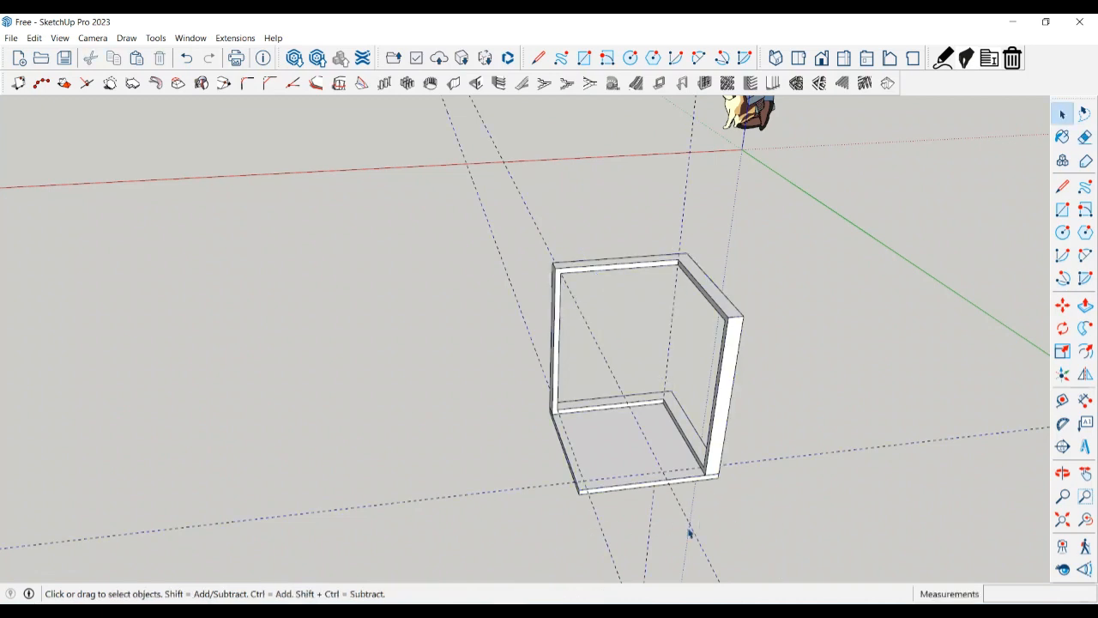
key(e)
key(space)
double_click(695, 537)
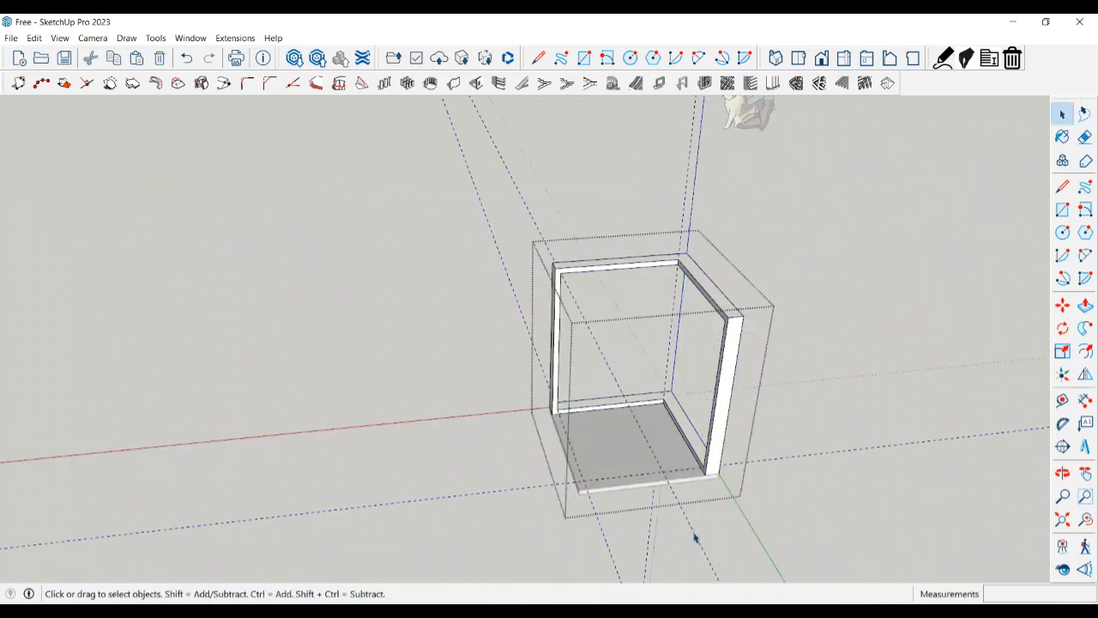
key(e)
drag(696, 522, 634, 527)
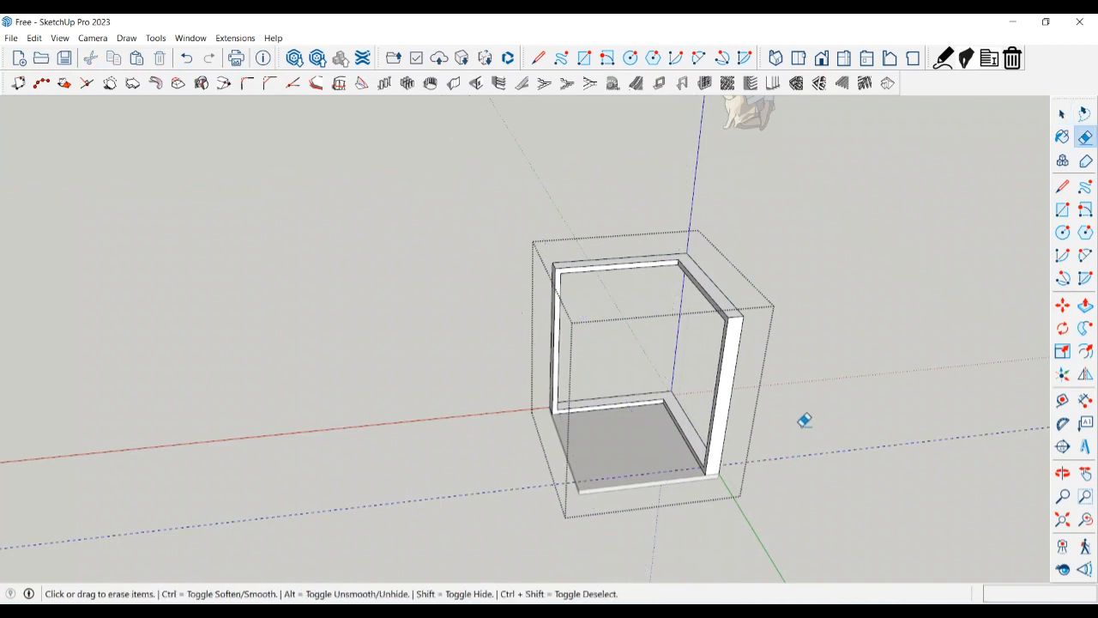
Erase the remaining construction guide and the base slab beneath the frame
key(space)
mouse_move(809, 290)
middle_down()
mouse_move(850, 344)
mouse_move(821, 414)
mouse_move(657, 449)
mouse_move(561, 451)
mouse_move(351, 369)
mouse_move(571, 483)
mouse_move(334, 463)
mouse_move(353, 332)
mouse_move(242, 306)
middle_up()
middle_drag(288, 334, 746, 351)
middle_drag(520, 446, 576, 329)
scroll(526, 286, up, 3)
middle_drag(528, 287, 581, 295)
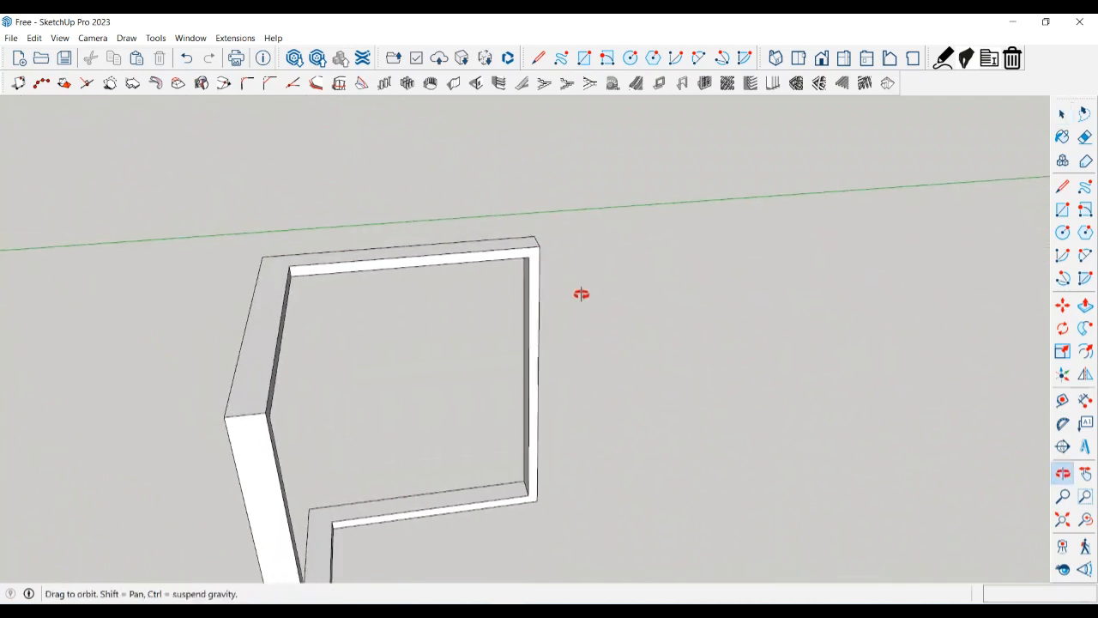
Draw lines closing a square outline along the underside of the upper beams to form a tabletop face between the posts
scroll(510, 326, down, 3)
middle_drag(510, 326, 841, 286)
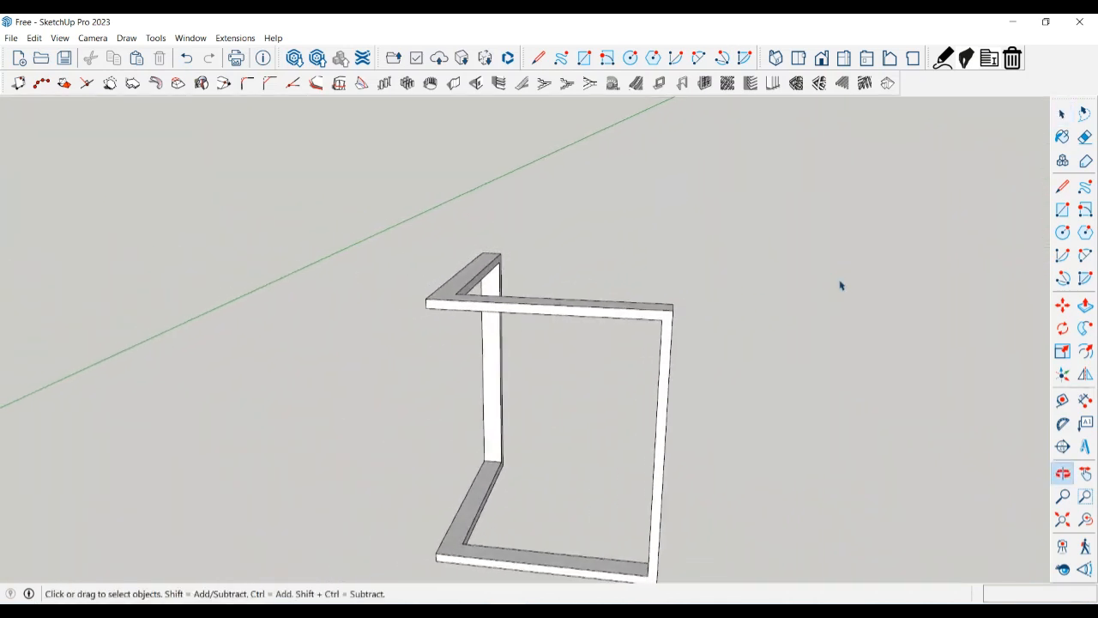
middle_drag(438, 372, 652, 330)
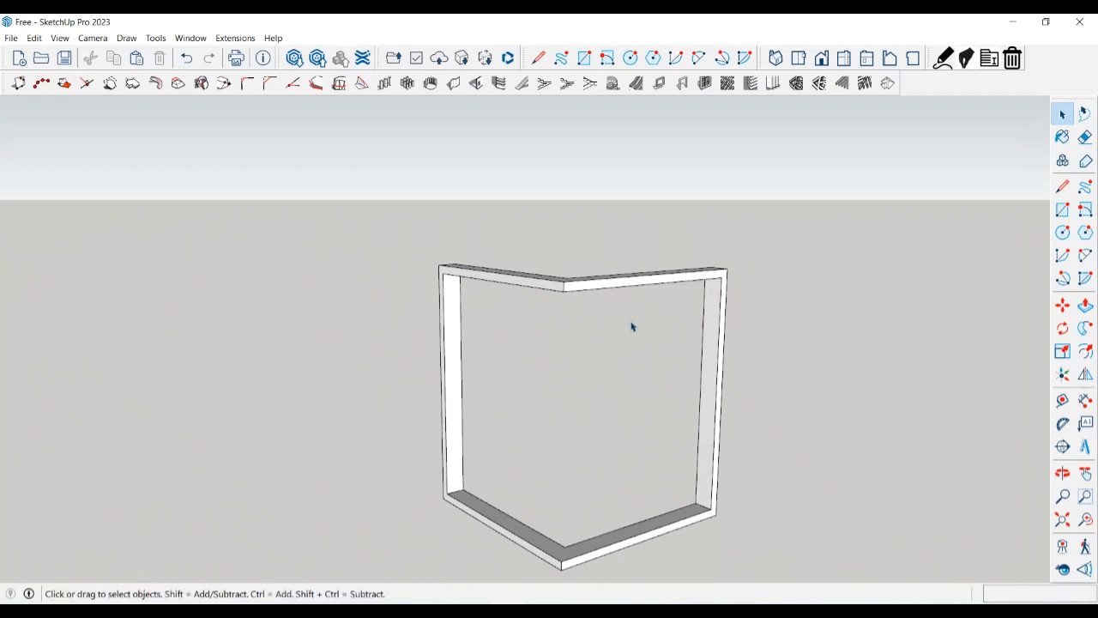
key(l)
click(442, 273)
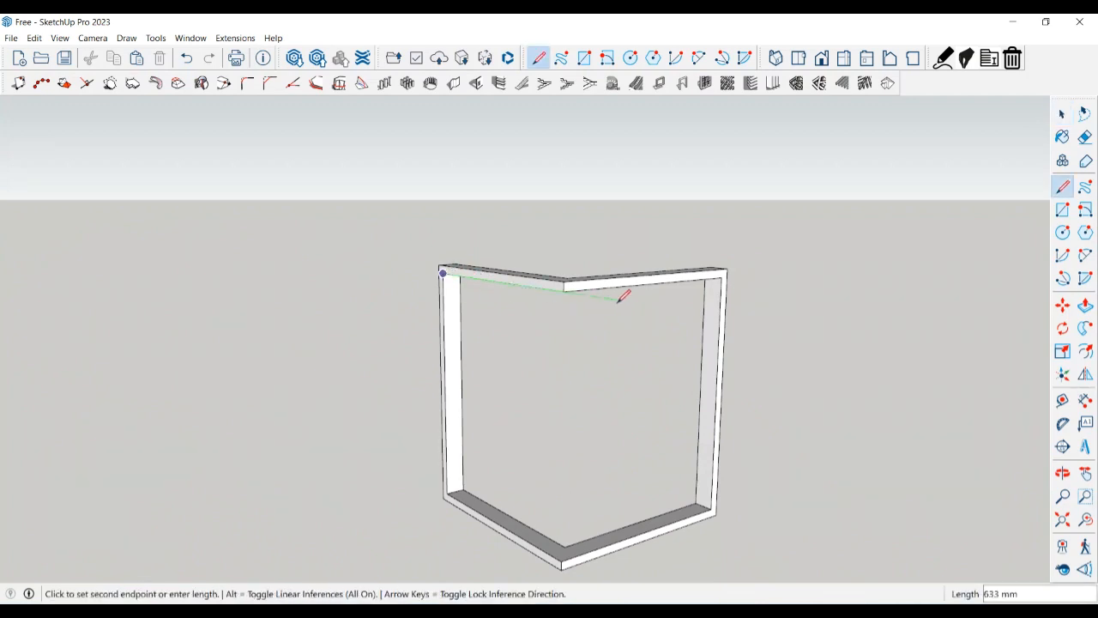
click(564, 291)
middle_drag(724, 273, 238, 438)
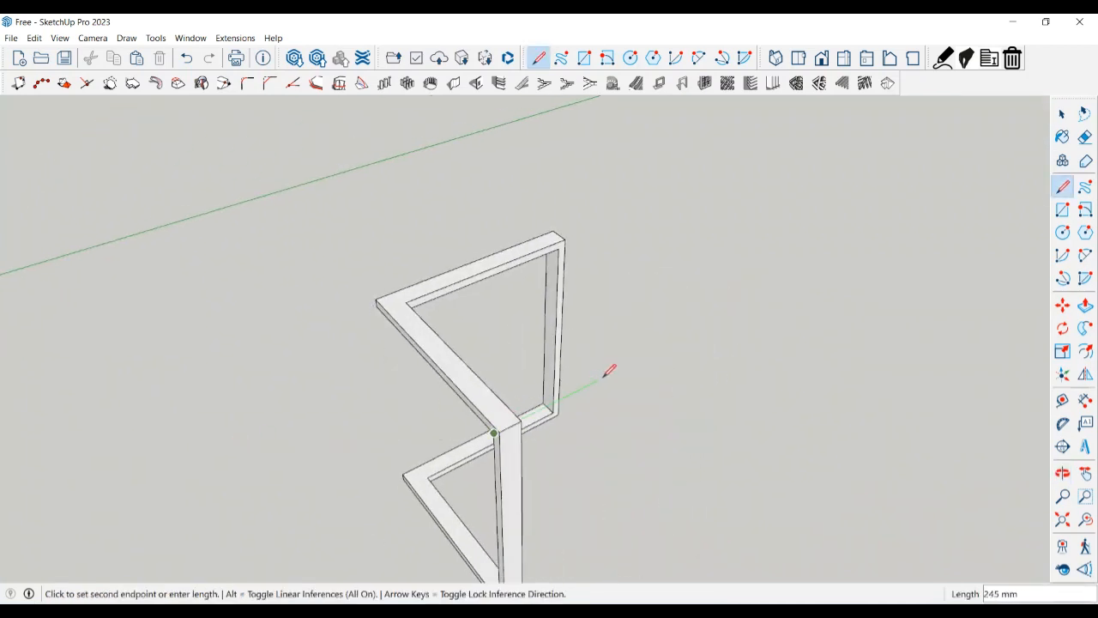
middle_drag(644, 349, 523, 334)
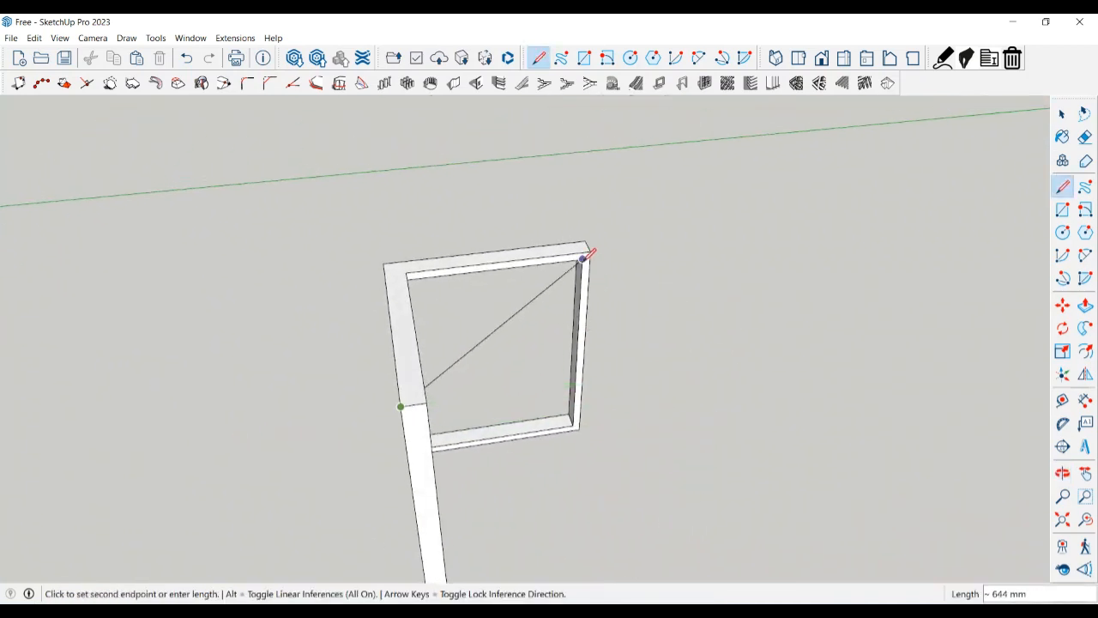
click(638, 373)
middle_drag(603, 267, 705, 239)
scroll(369, 302, up, 4)
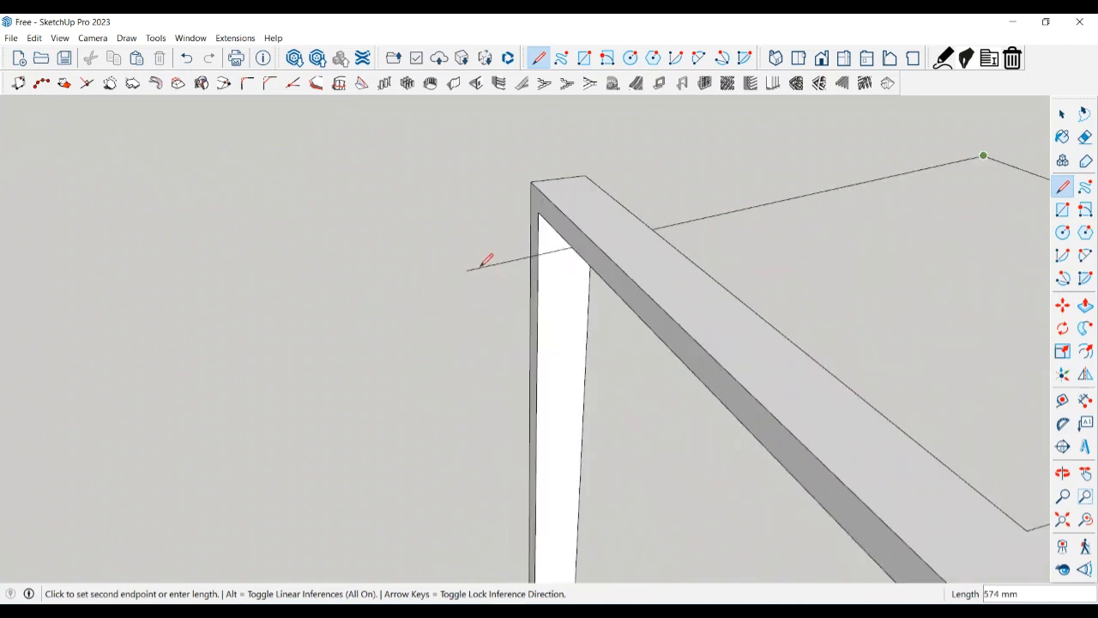
click(538, 214)
Make the new square tabletop face with its edges into a group
key(space)
scroll(468, 257, down, 6)
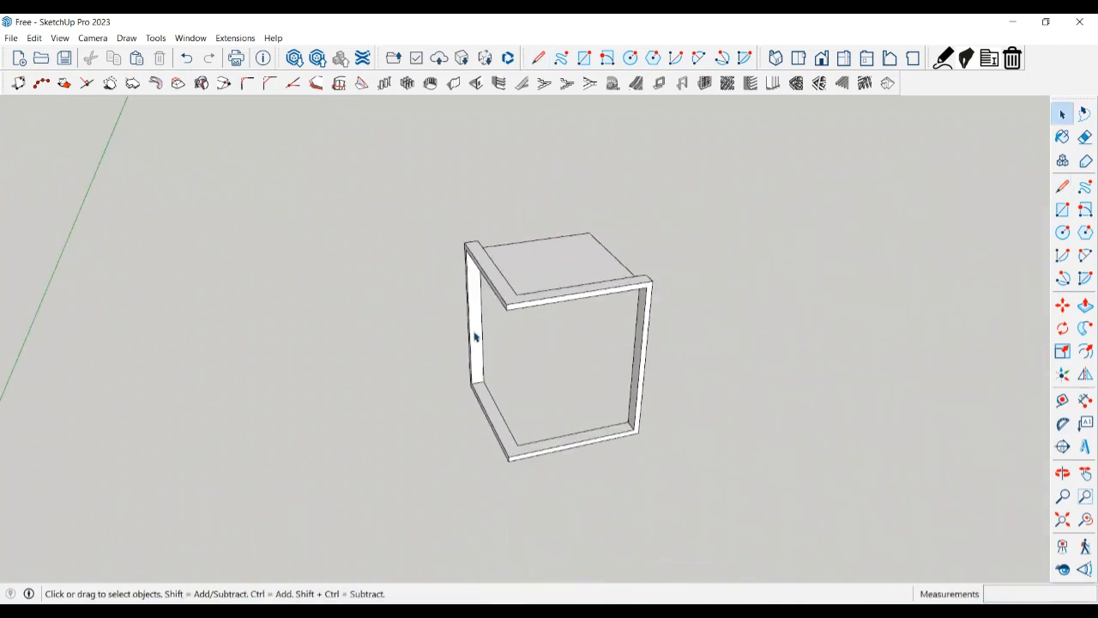
middle_drag(475, 335, 406, 352)
click(569, 298)
right_click(568, 299)
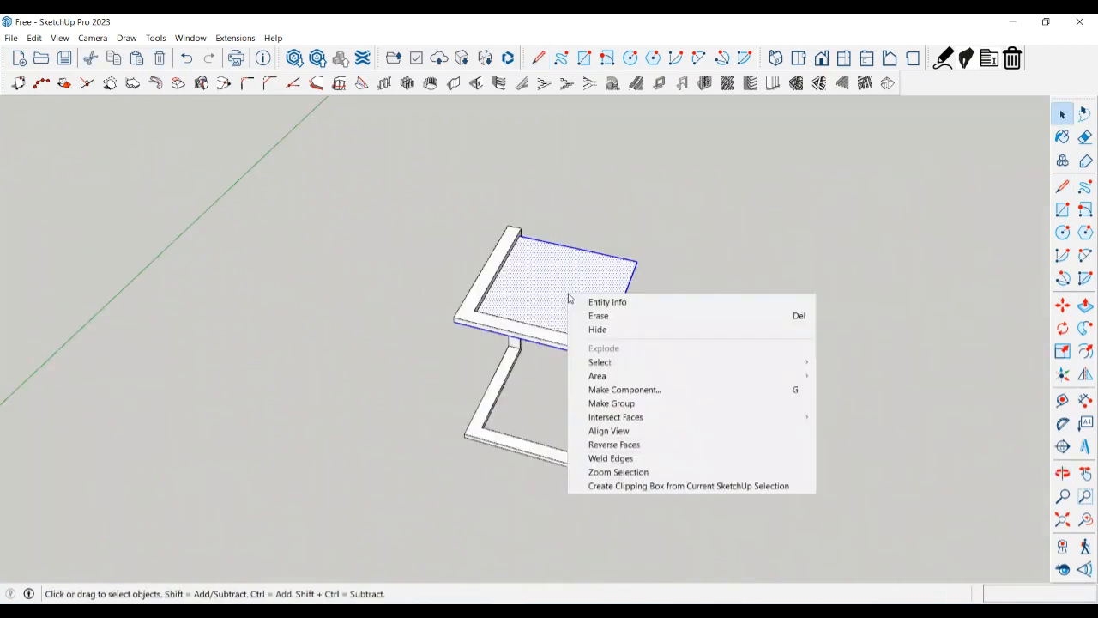
click(605, 400)
Open the tabletop group and Push/Pull its face 20 mm downward to form the panel
double_click(595, 310)
key(p)
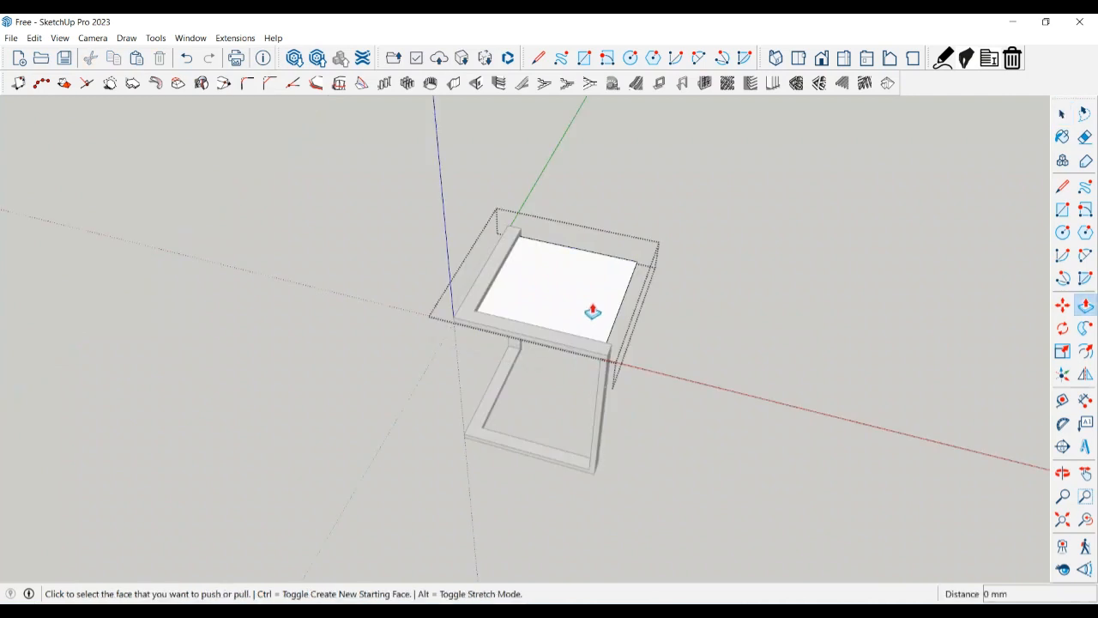
middle_drag(593, 318, 578, 292)
click(572, 282)
click(568, 293)
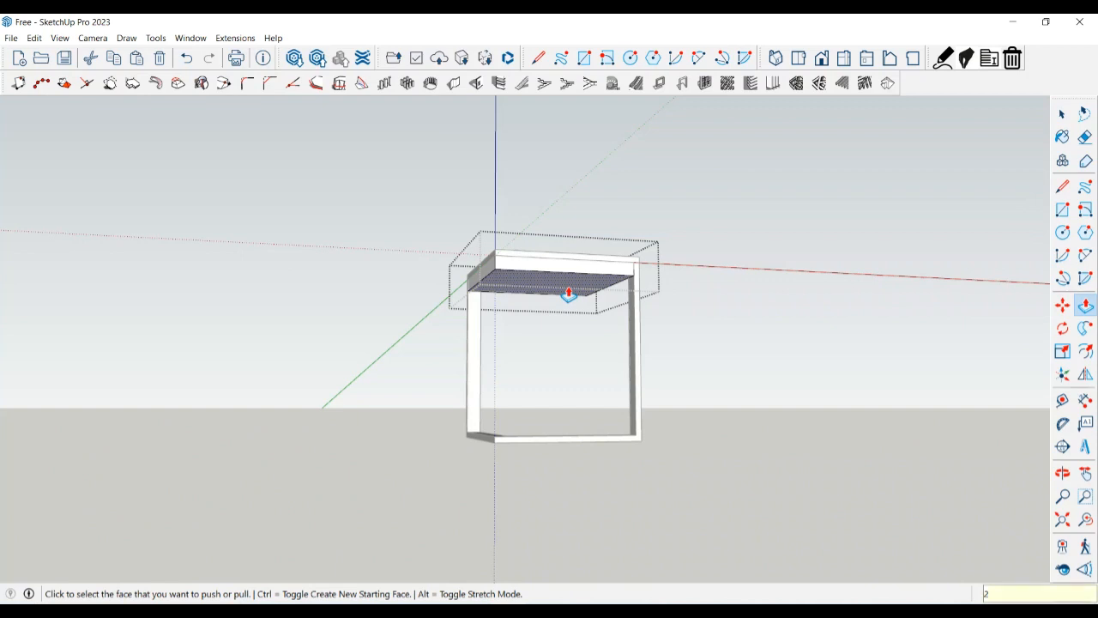
text(20)
key(Return)
middle_drag(591, 266, 295, 422)
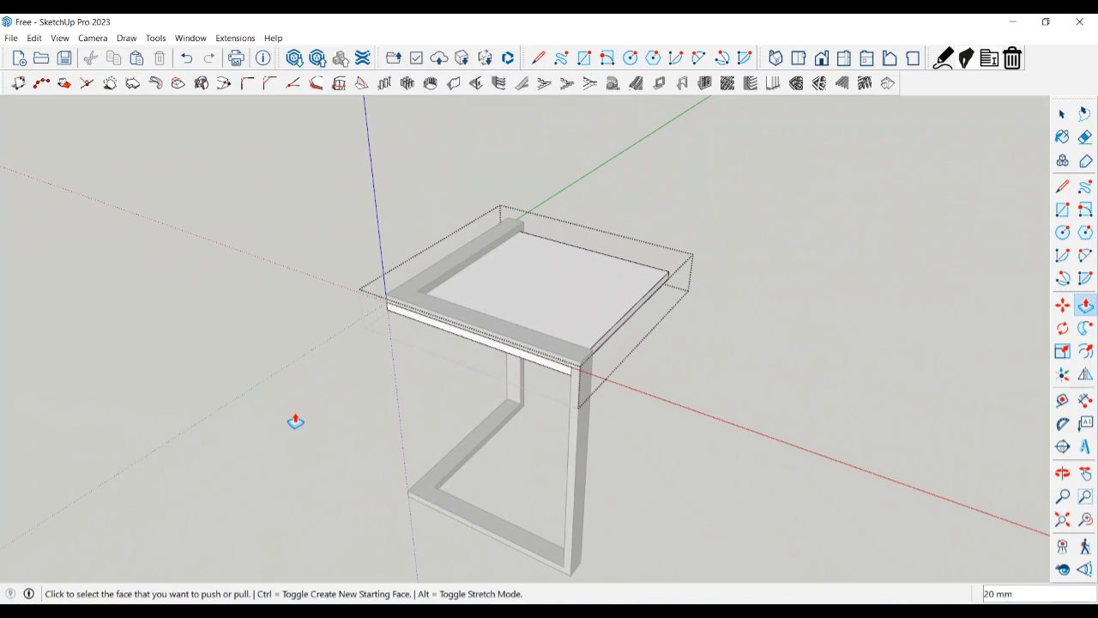
key(space)
Start the Paint Bucket and show the Wood material collection
middle_drag(701, 453, 448, 448)
mouse_move(526, 476)
middle_down()
mouse_move(796, 355)
mouse_move(674, 243)
mouse_move(897, 240)
mouse_move(678, 304)
mouse_move(900, 275)
mouse_move(679, 307)
mouse_move(611, 327)
mouse_move(693, 319)
middle_up()
key(b)
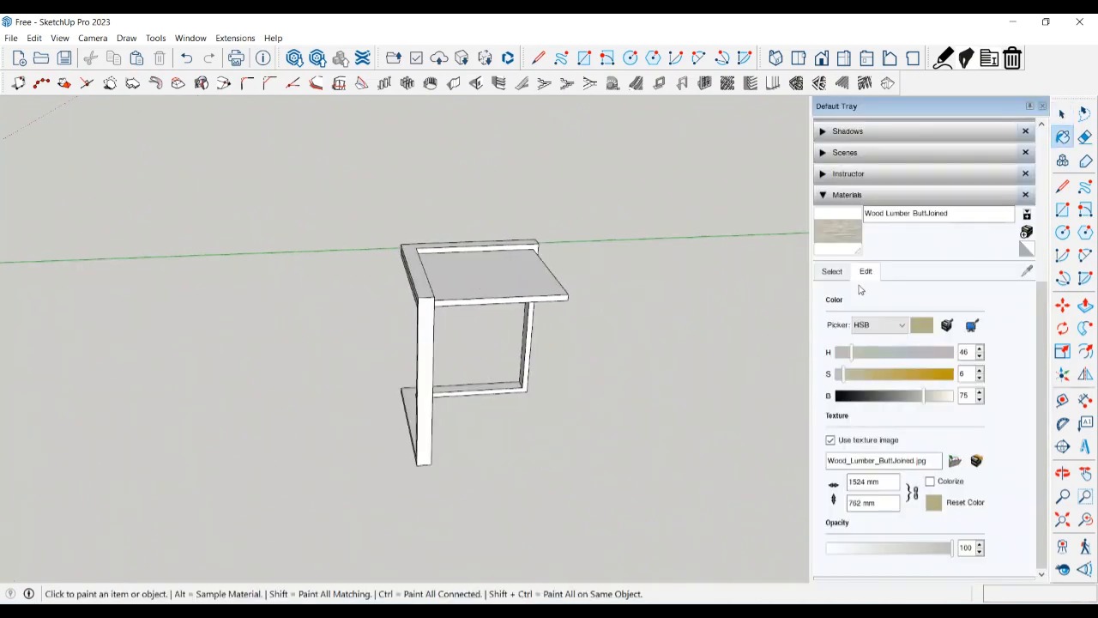
click(832, 271)
scroll(857, 339, down, 3)
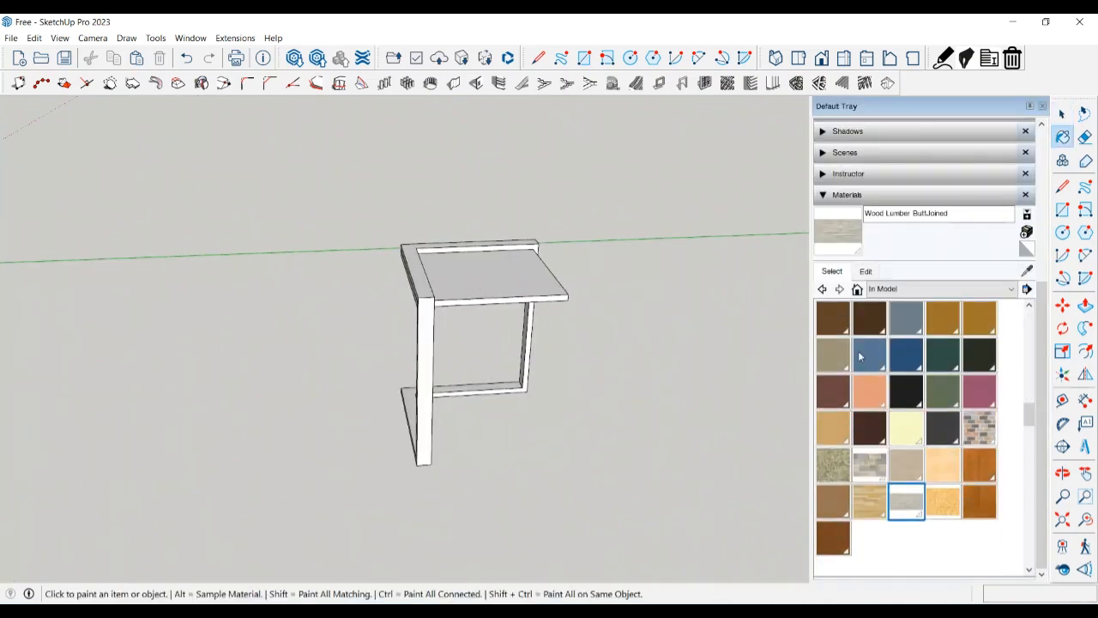
click(875, 288)
scroll(887, 377, down, 3)
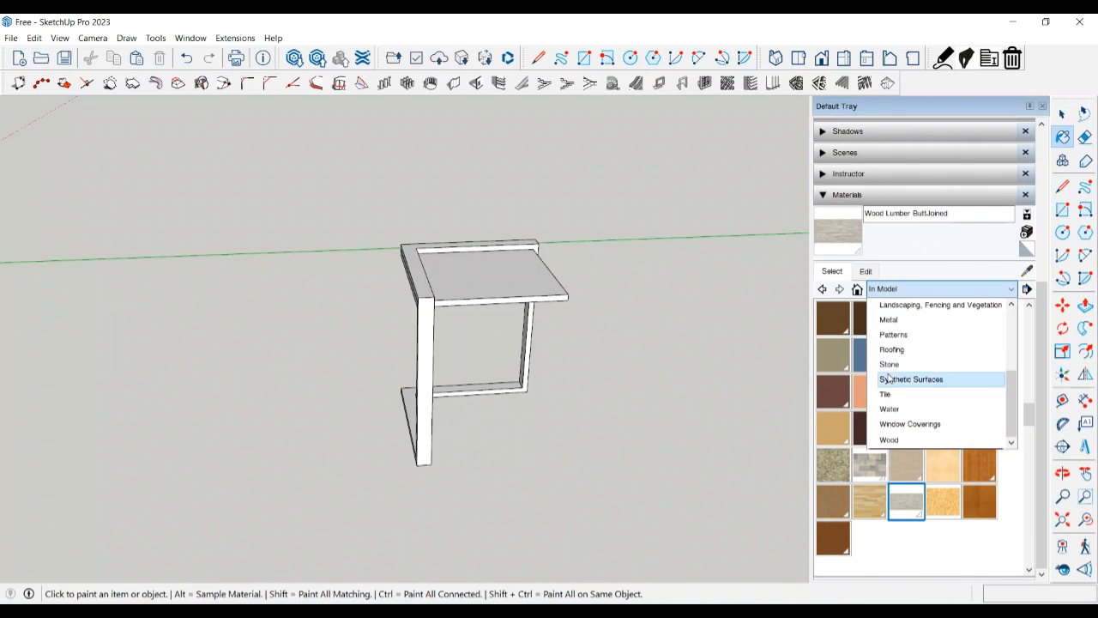
click(889, 439)
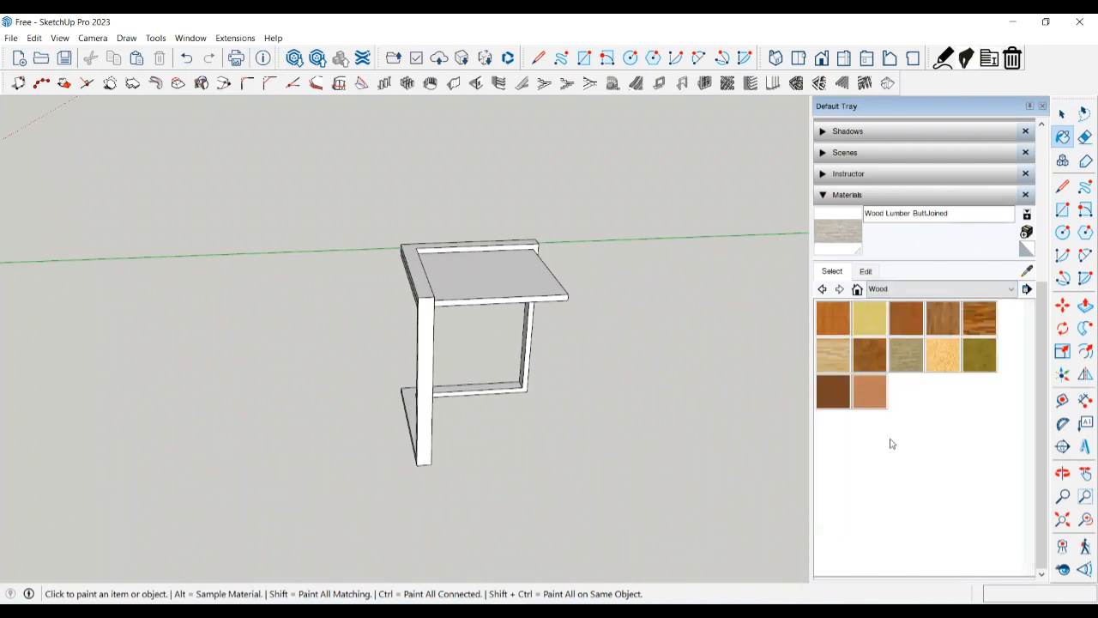
Paint the tabletop panel with the Wood Floor material
click(947, 324)
click(531, 287)
mouse_move(531, 287)
middle_down()
mouse_move(523, 306)
mouse_move(385, 368)
mouse_move(411, 363)
middle_up()
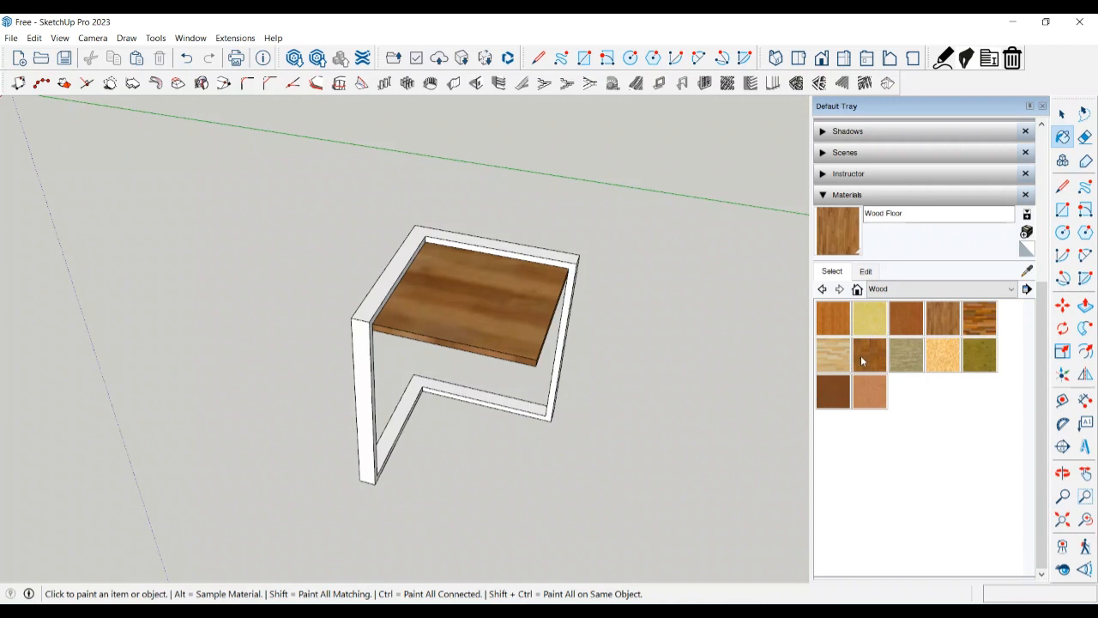
Paint the tabletop panel with Wood Veneer 02 and adjust the material's color to hue 37, saturation 32 and brightness 81
click(867, 393)
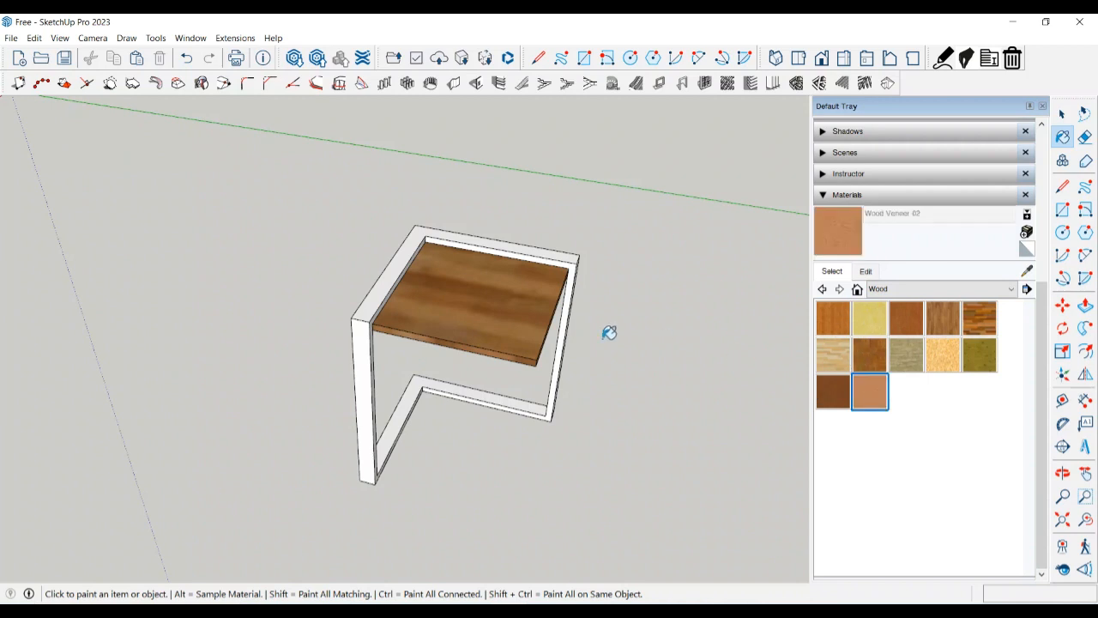
click(542, 316)
scroll(536, 325, up, 3)
middle_drag(535, 326, 483, 277)
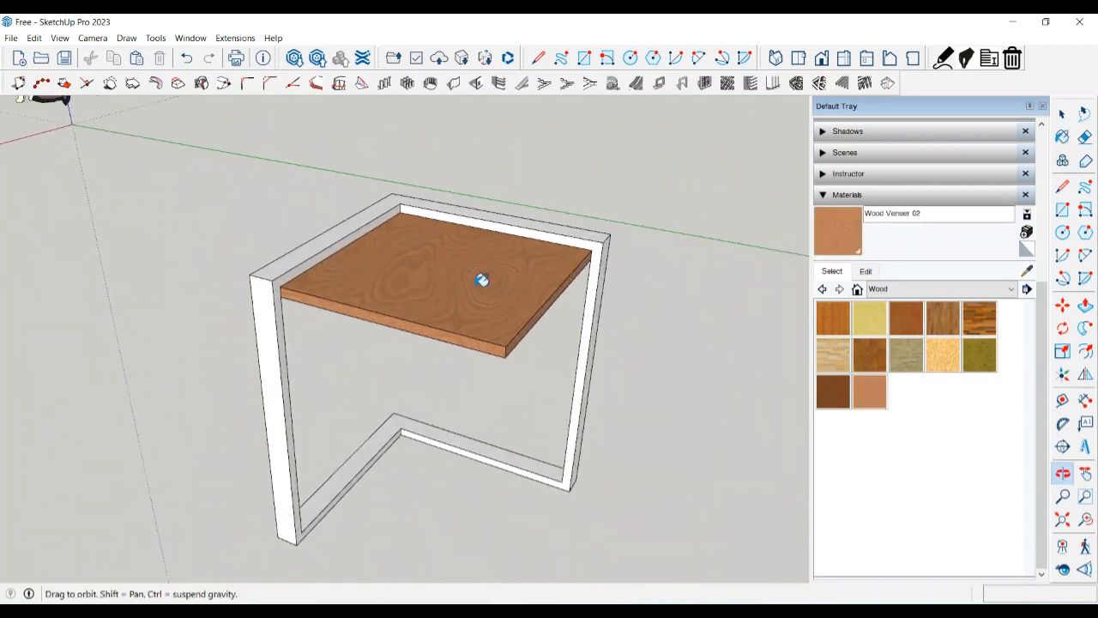
click(866, 271)
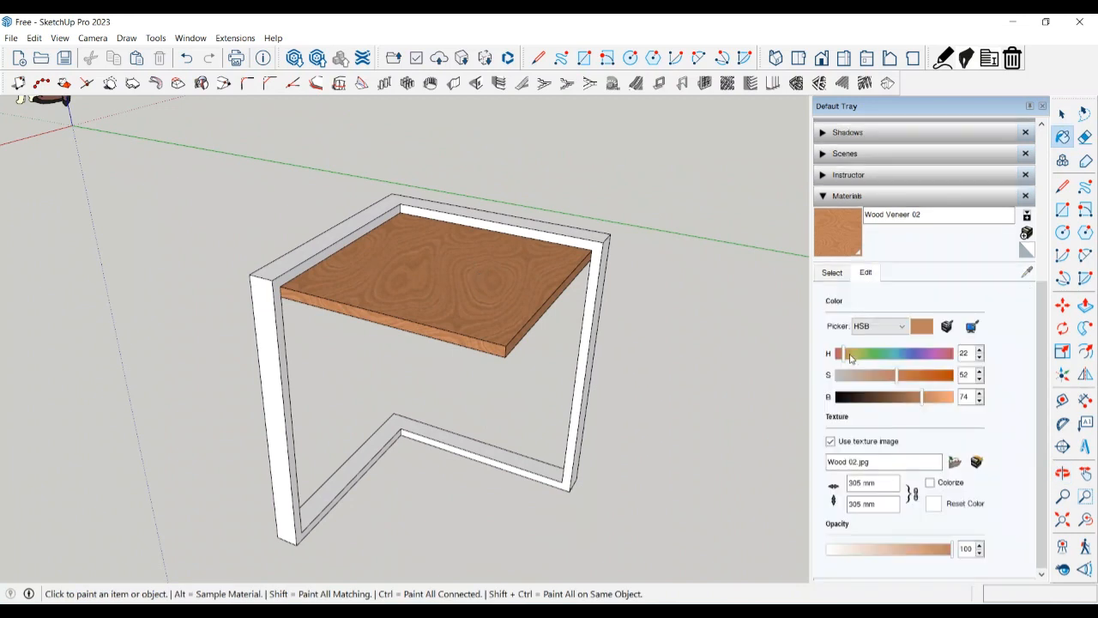
drag(845, 356, 930, 409)
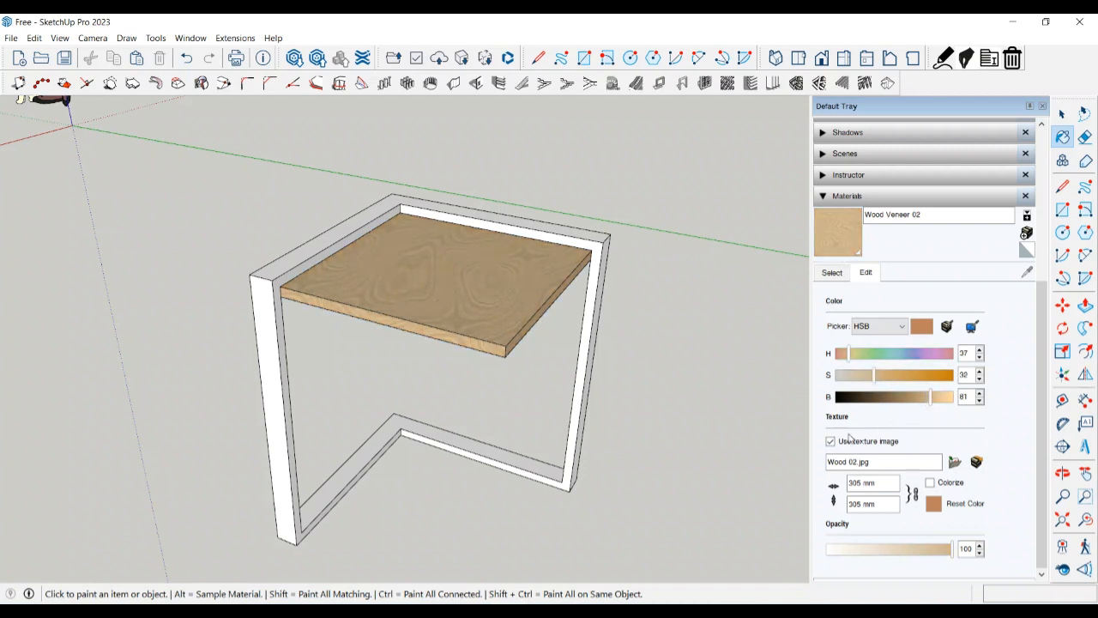
Paint the frame group with the brown Color D07 from the Colors collection
scroll(934, 360, up, 3)
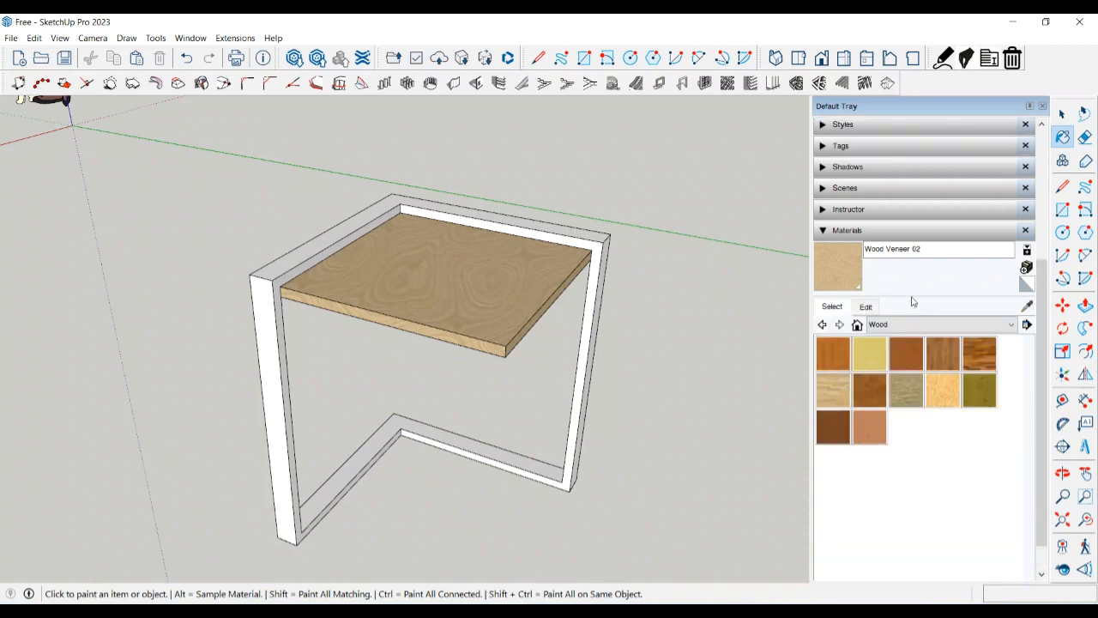
click(903, 358)
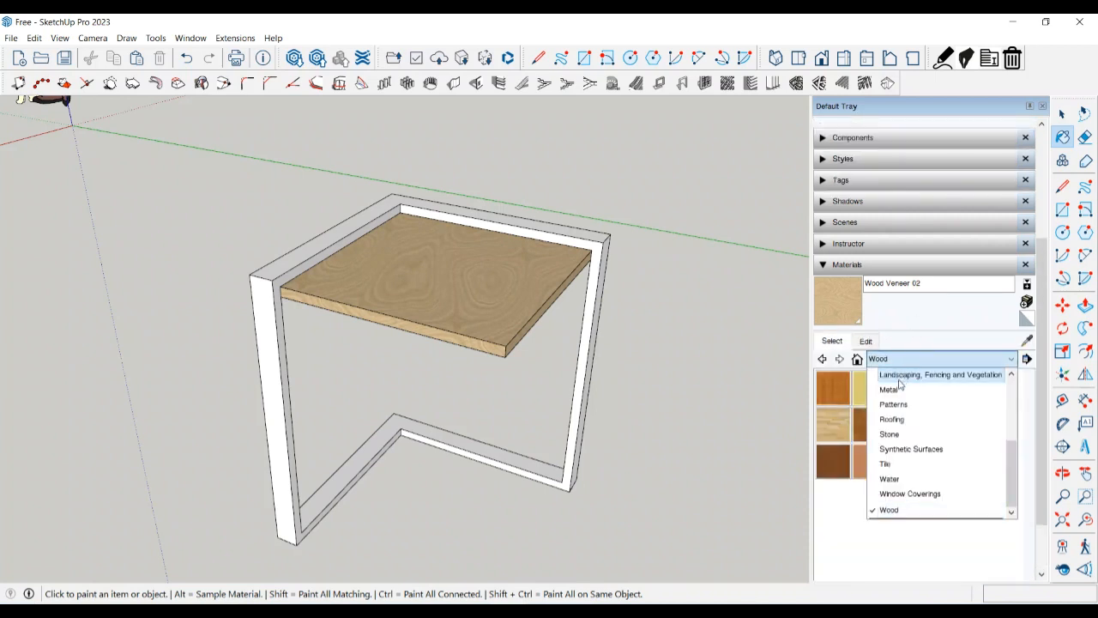
scroll(903, 495, up, 2)
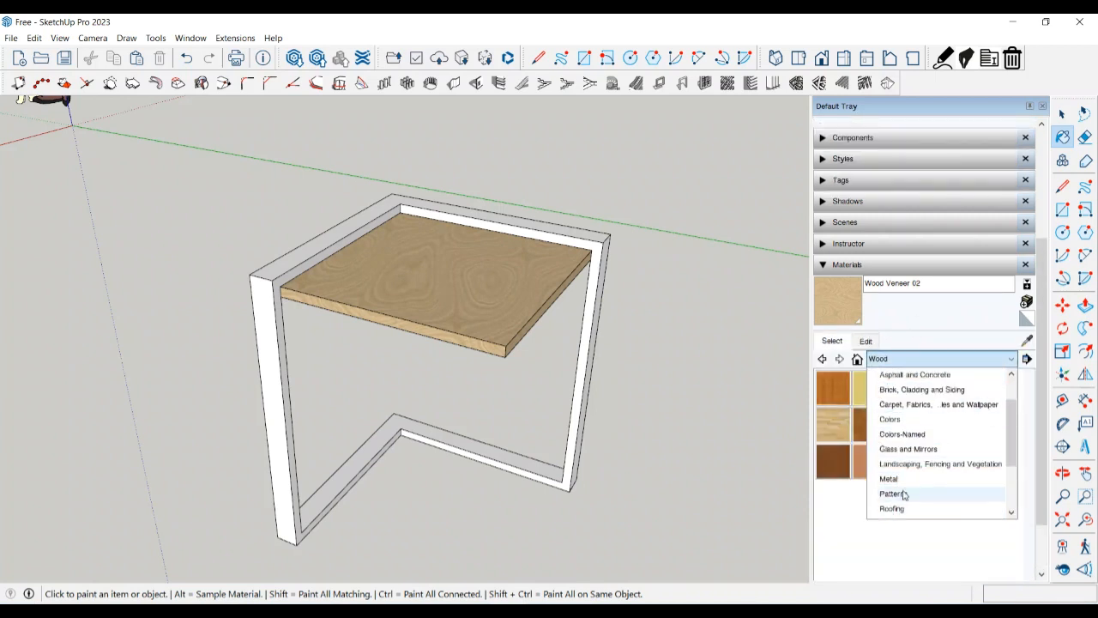
scroll(903, 495, up, 2)
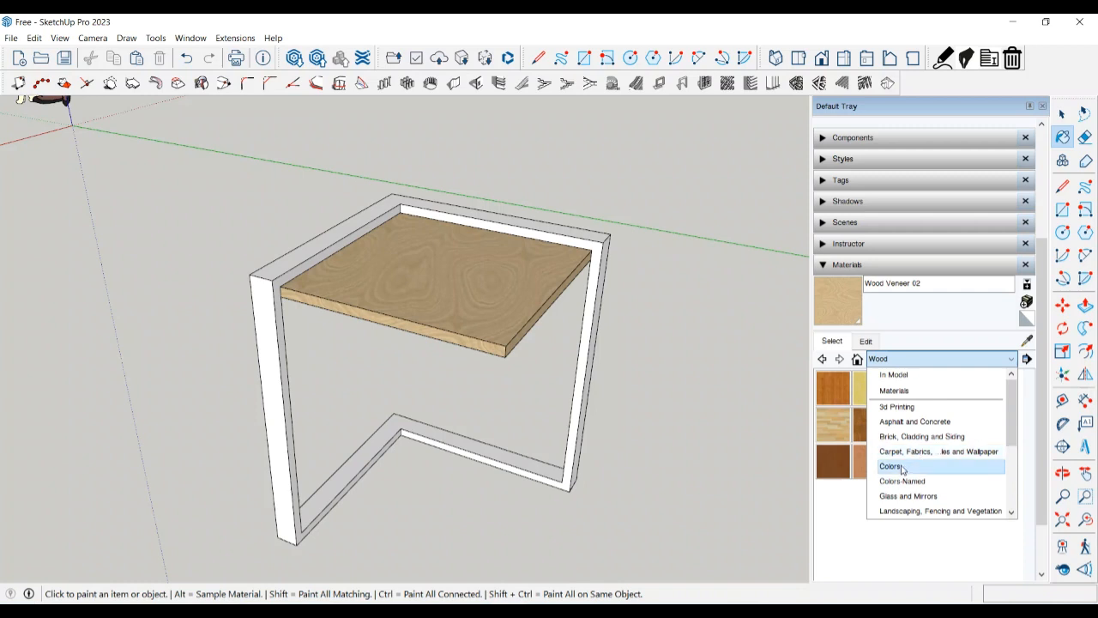
click(901, 466)
scroll(923, 448, down, 15)
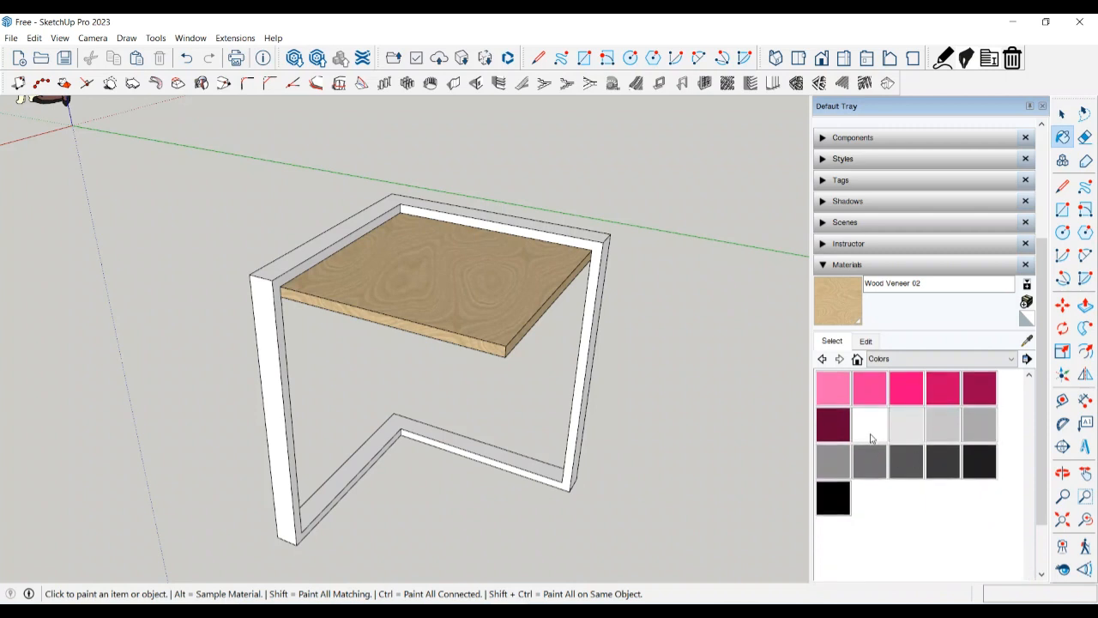
scroll(870, 438, up, 12)
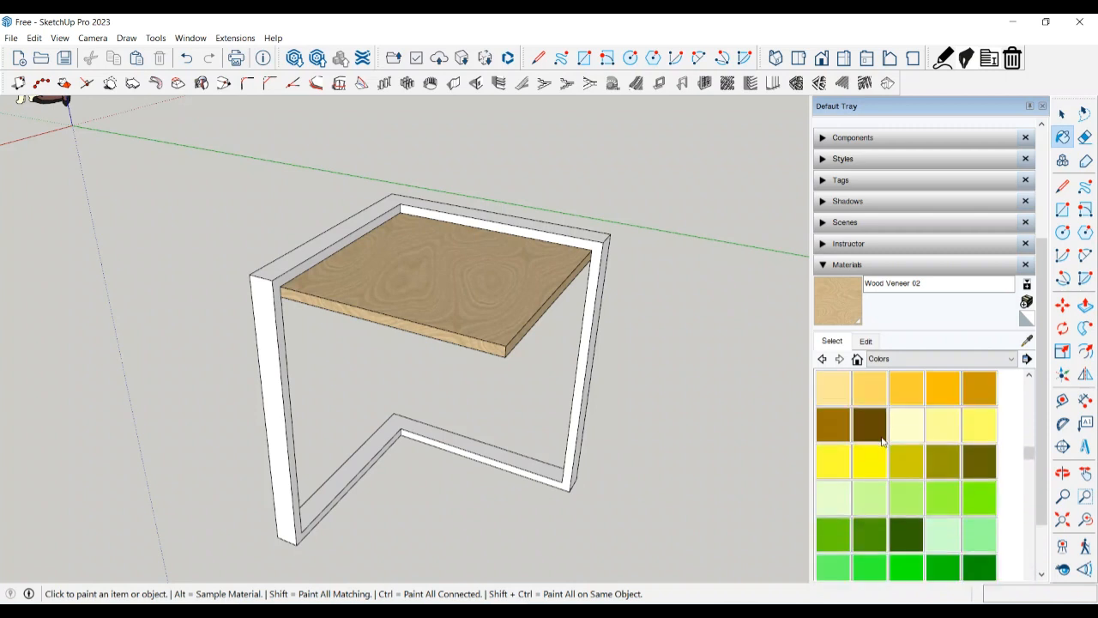
scroll(885, 441, up, 1)
scroll(866, 463, down, 1)
click(834, 431)
click(576, 464)
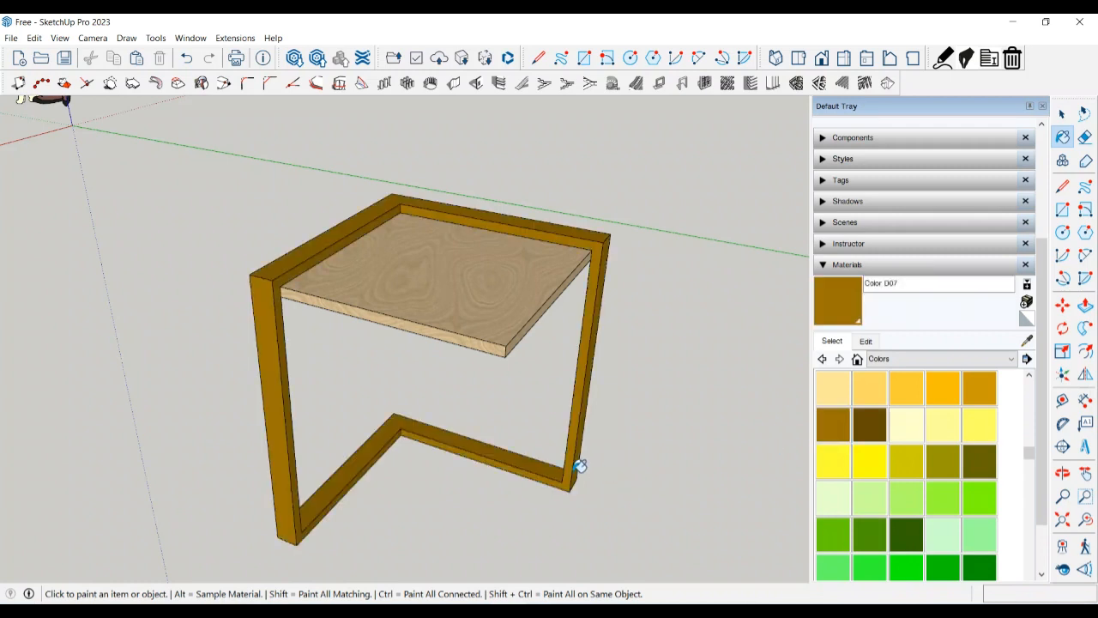
key(space)
Adjust the frame's Color D07 material to hue 57, saturation 27 and brightness 63
click(864, 340)
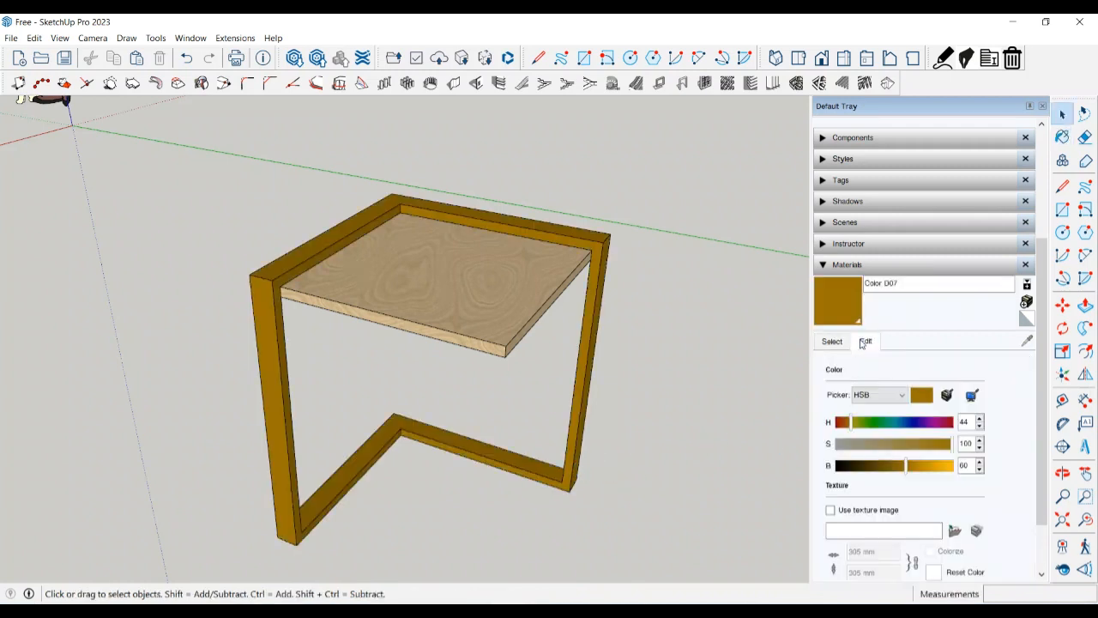
drag(851, 423, 856, 428)
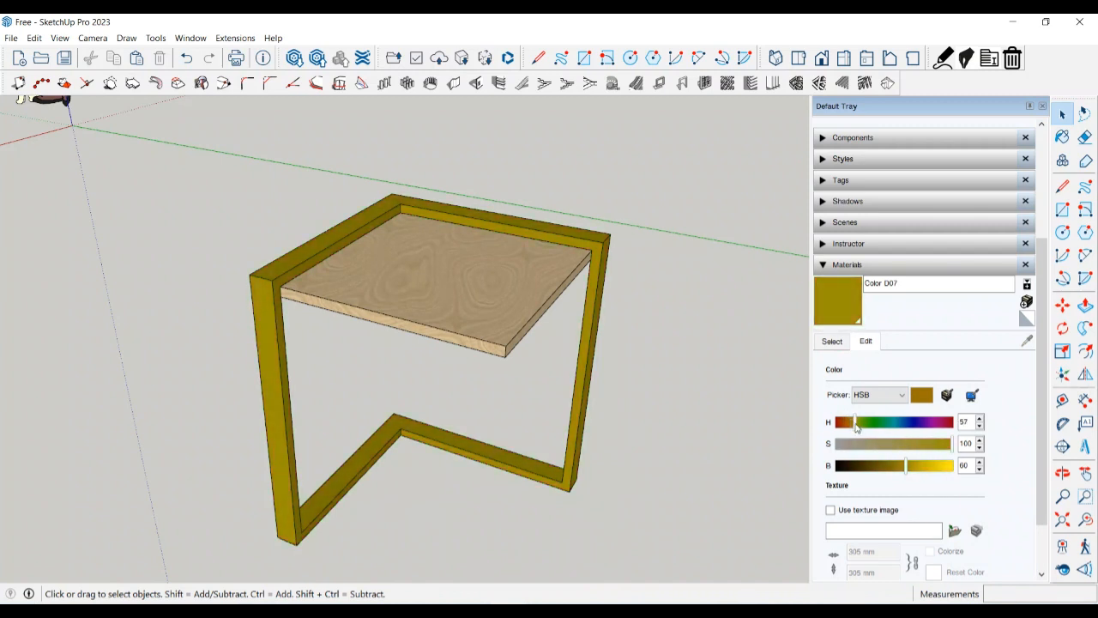
mouse_move(907, 469)
mouse_down()
mouse_move(929, 469)
mouse_move(908, 458)
mouse_up()
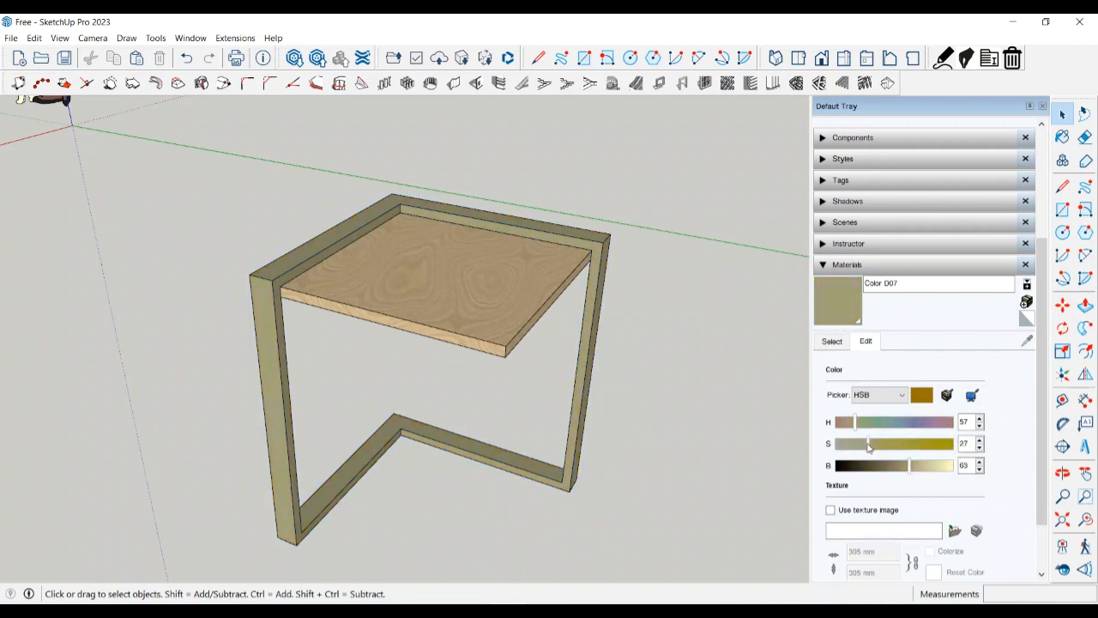
Raise the brightness of the frame's Color D07 material to 82 and close the Default Tray
drag(910, 465, 931, 466)
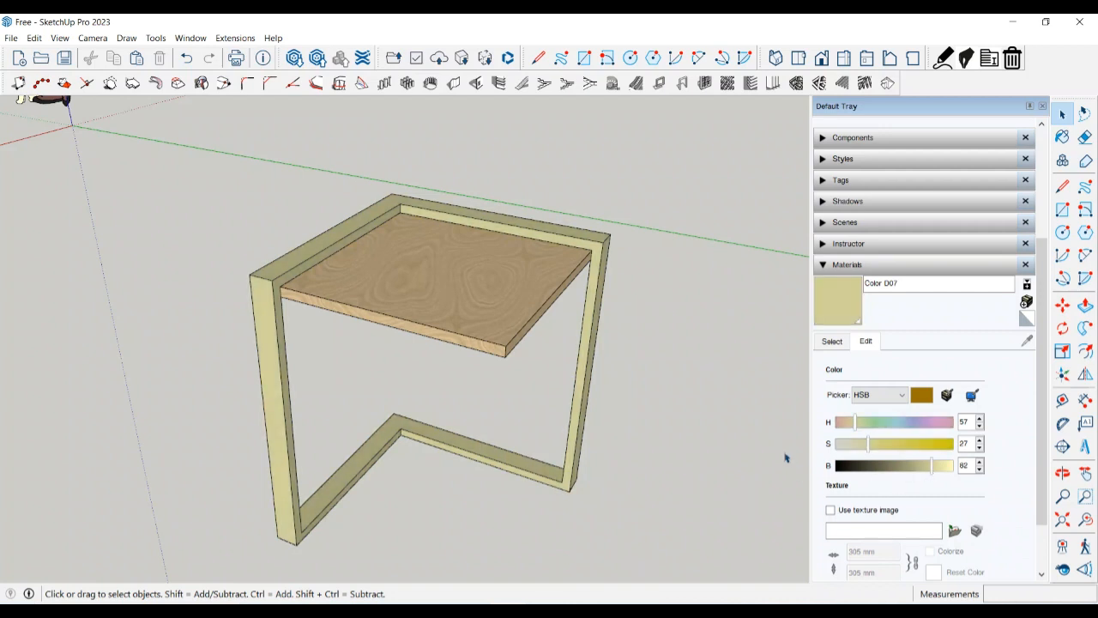
click(1043, 106)
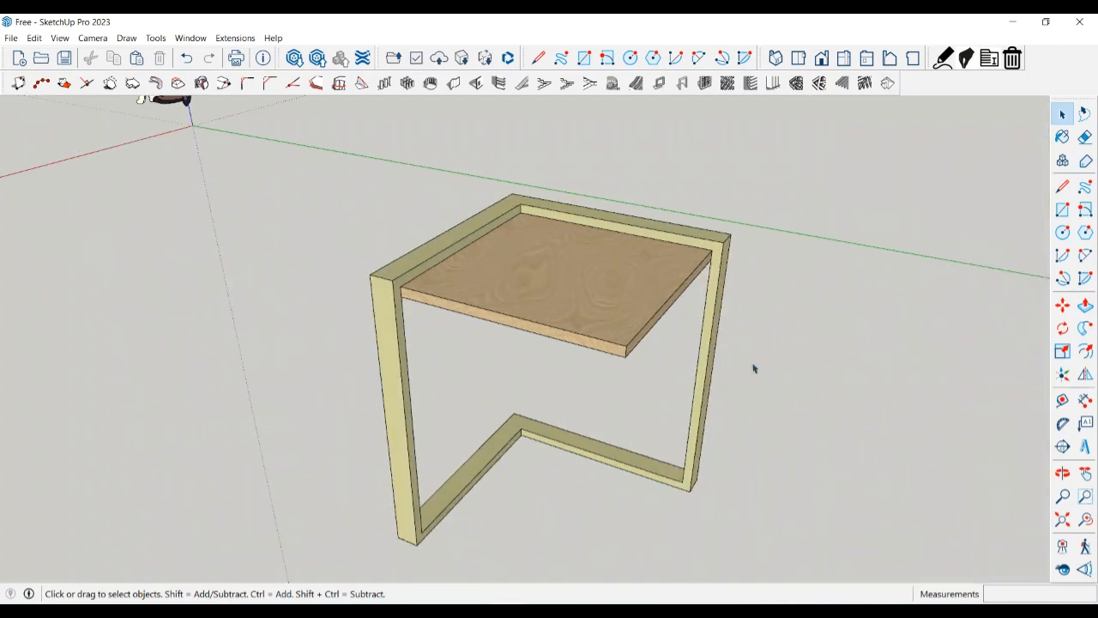
scroll(766, 436, down, 3)
middle_drag(535, 397, 651, 283)
scroll(654, 333, up, 4)
scroll(661, 285, down, 3)
middle_drag(730, 355, 610, 401)
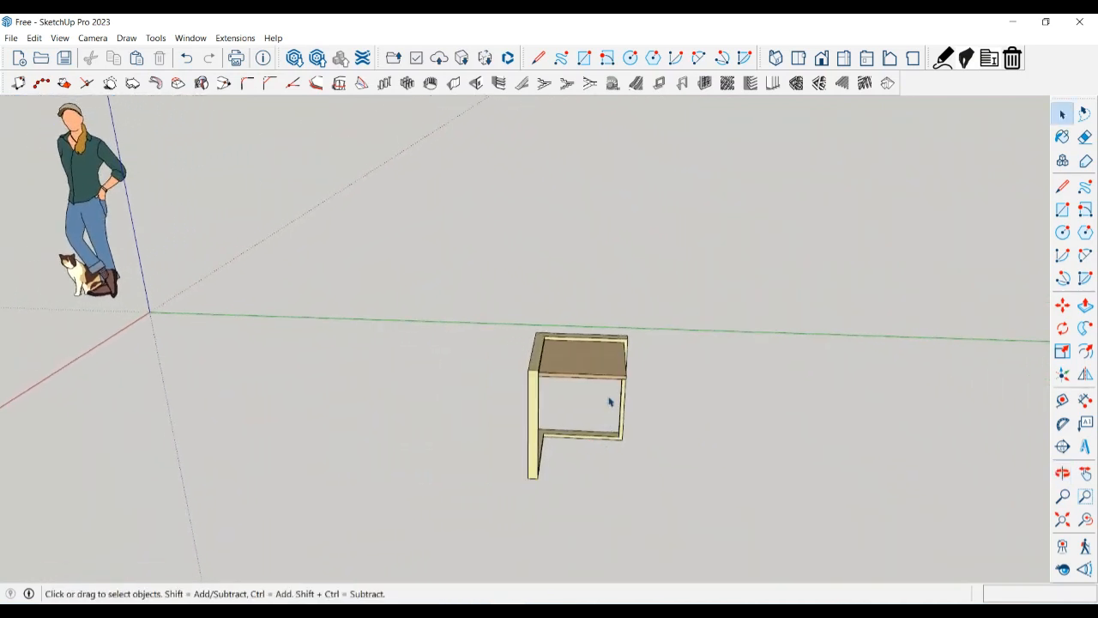
right_click(564, 370)
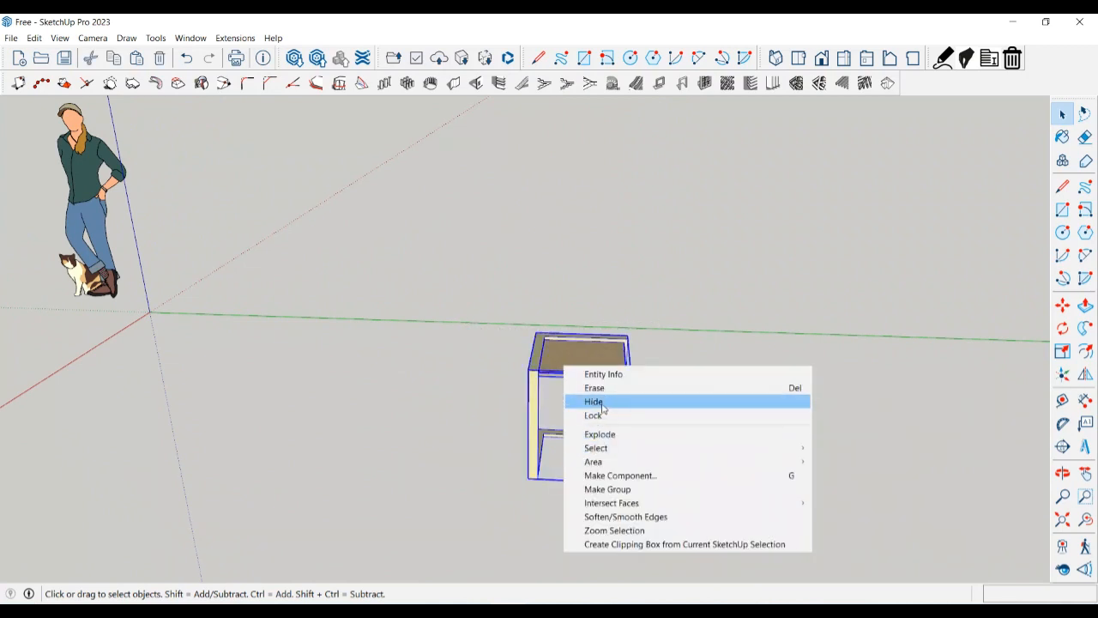
click(602, 405)
scroll(583, 429, down, 2)
key(ctrl+z)
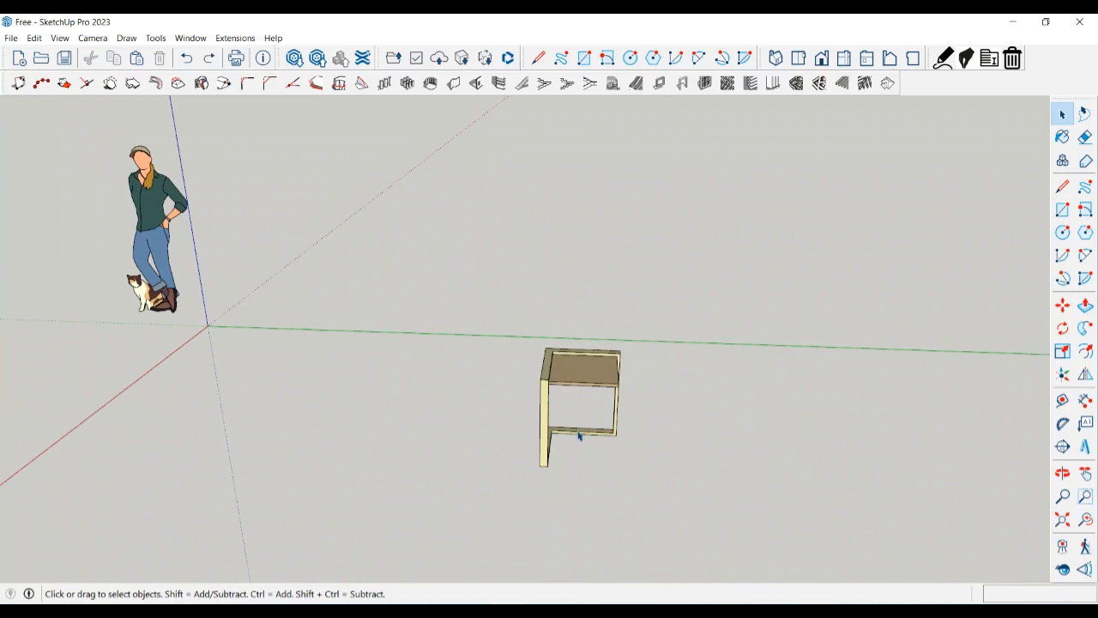
Group the frame and the tabletop panel together as one side table object
middle_drag(579, 436, 651, 470)
right_click(556, 361)
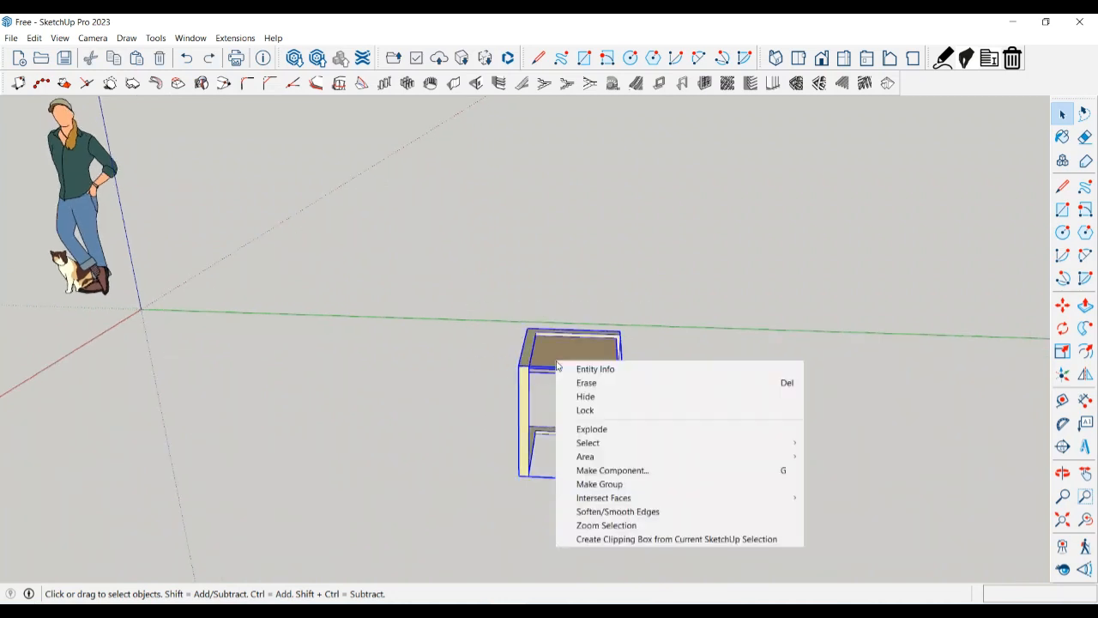
click(600, 482)
Examine the finished side table from above, from below the tabletop and from several other angles
middle_drag(568, 429, 636, 463)
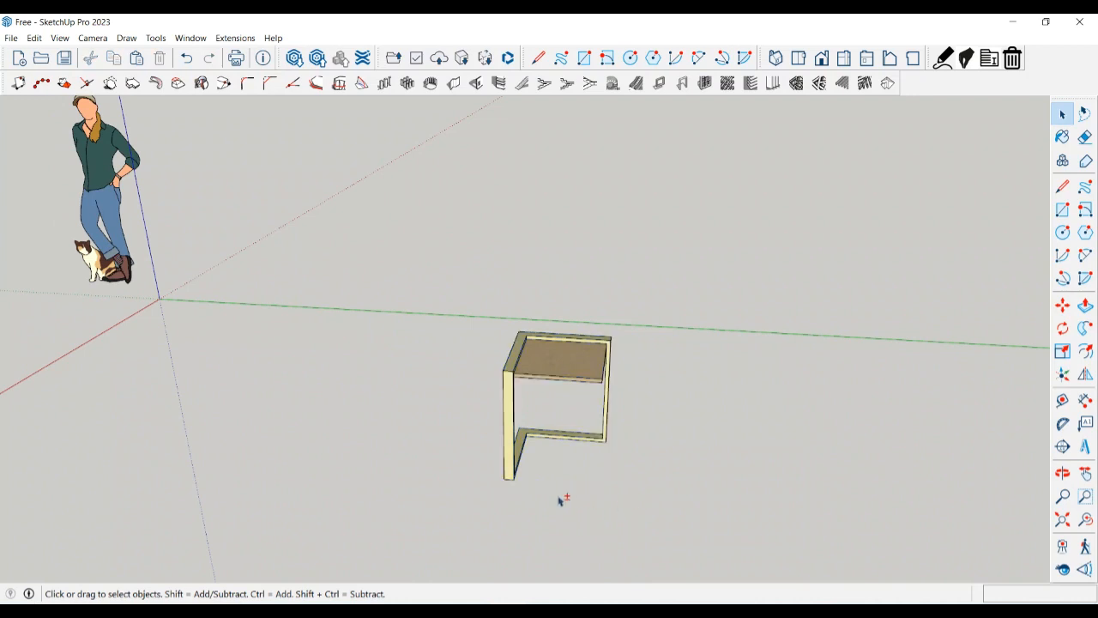
middle_drag(559, 500, 251, 300)
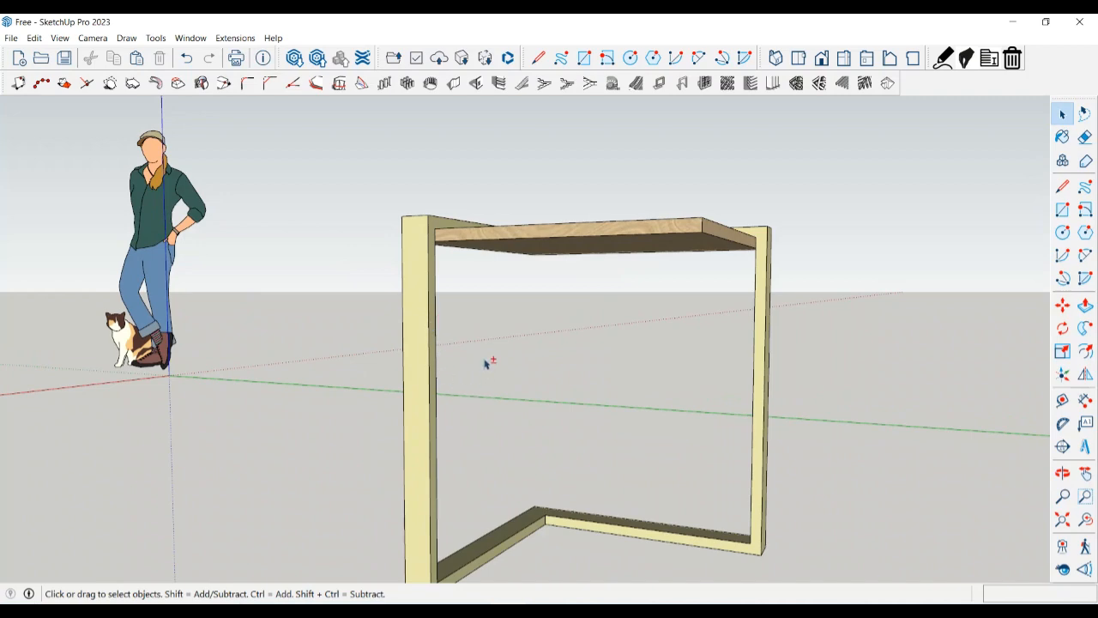
mouse_move(485, 363)
middle_down()
mouse_move(475, 378)
mouse_move(478, 331)
mouse_move(479, 368)
middle_up()
scroll(503, 296, down, 5)
shift+middle_drag(510, 282, 558, 316)
scroll(510, 323, up, 3)
middle_drag(554, 256, 587, 386)
shift+middle_drag(640, 467, 184, 443)
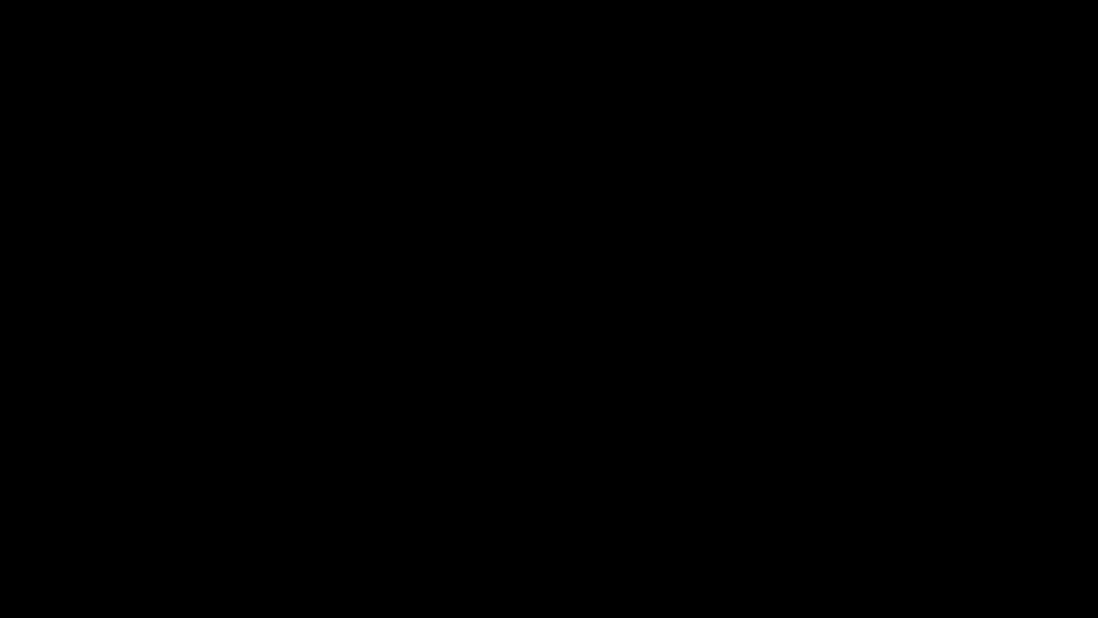